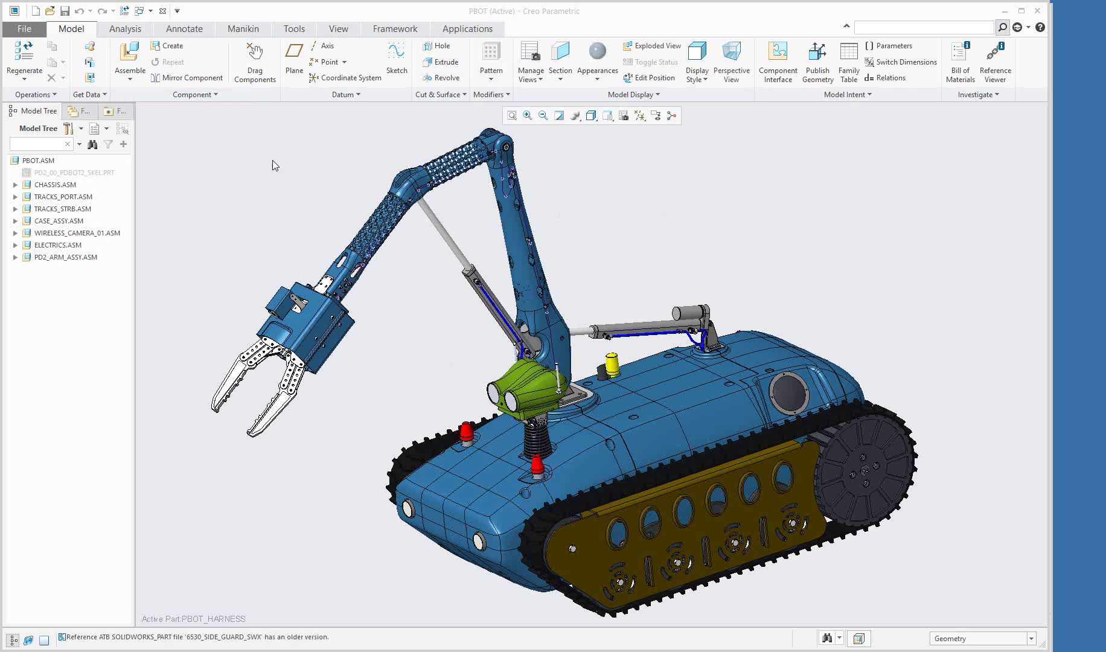
- Switch from the PBOT assembly to the open ELECTRICS assembly window
left_click(140, 10)
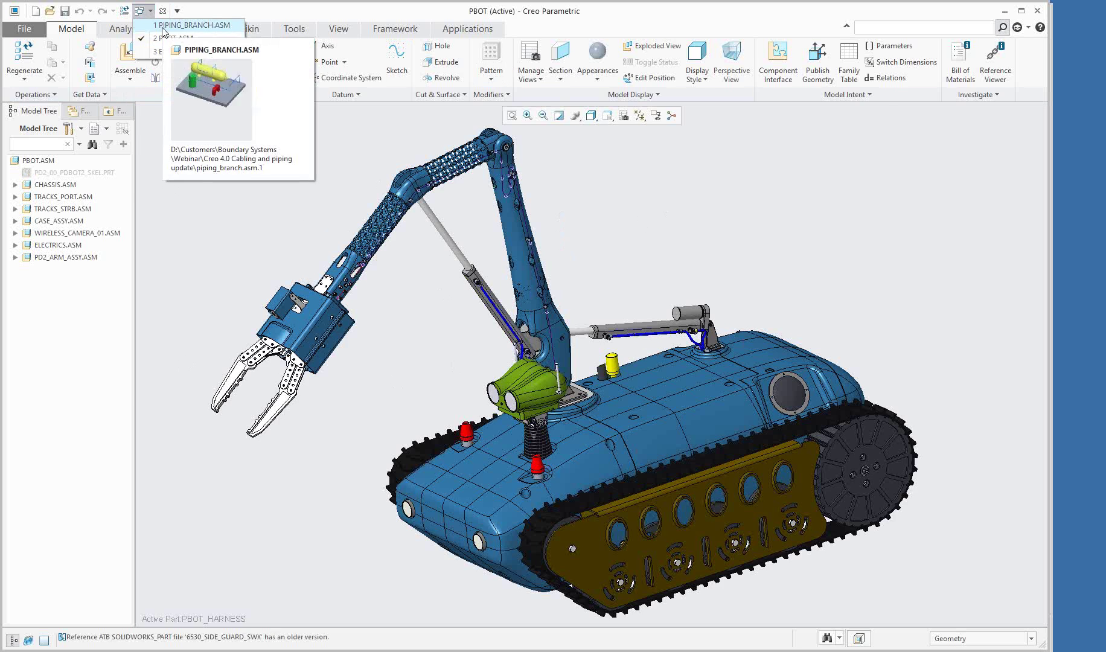
left_click(175, 51)
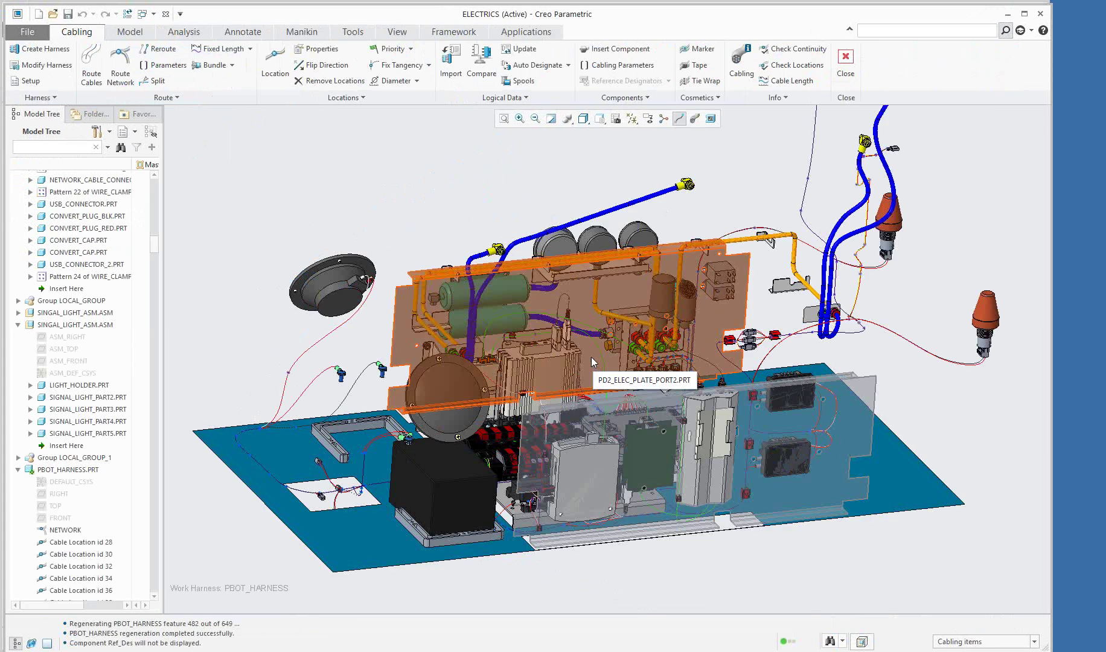
middle_click_drag(591, 356, 591, 356)
middle_click_drag(721, 388, 718, 425)
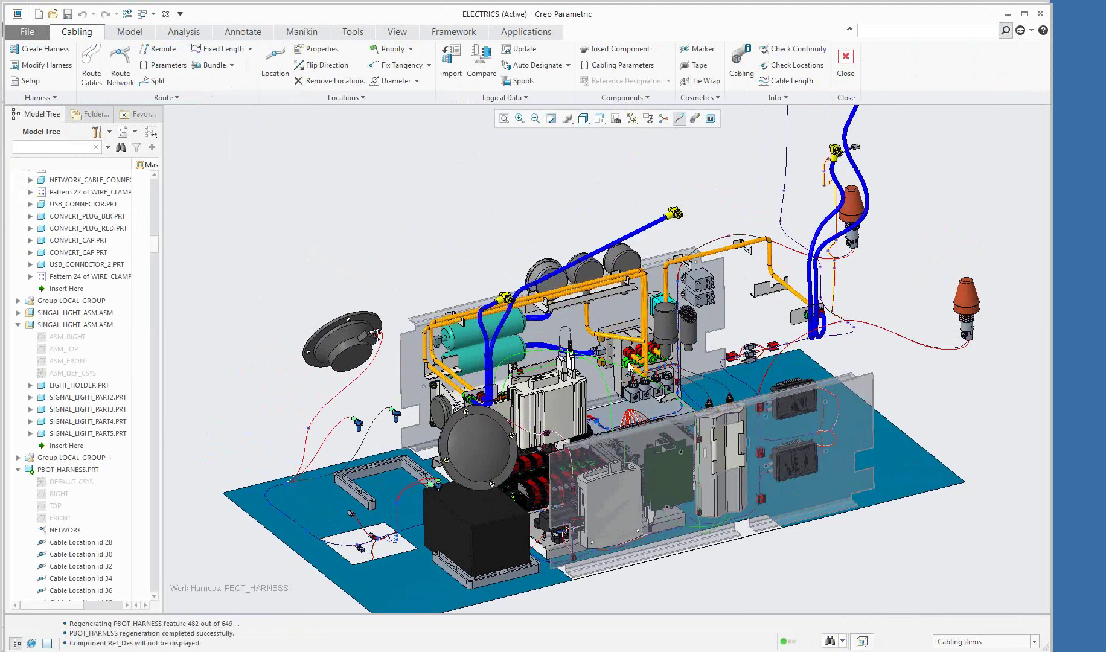
- Turn on the display of component reference designators for the three inline connectors between the red clips
scroll(797, 379, "up", 5)
scroll(652, 302, "up", 2)
scroll(617, 298, "up", 2)
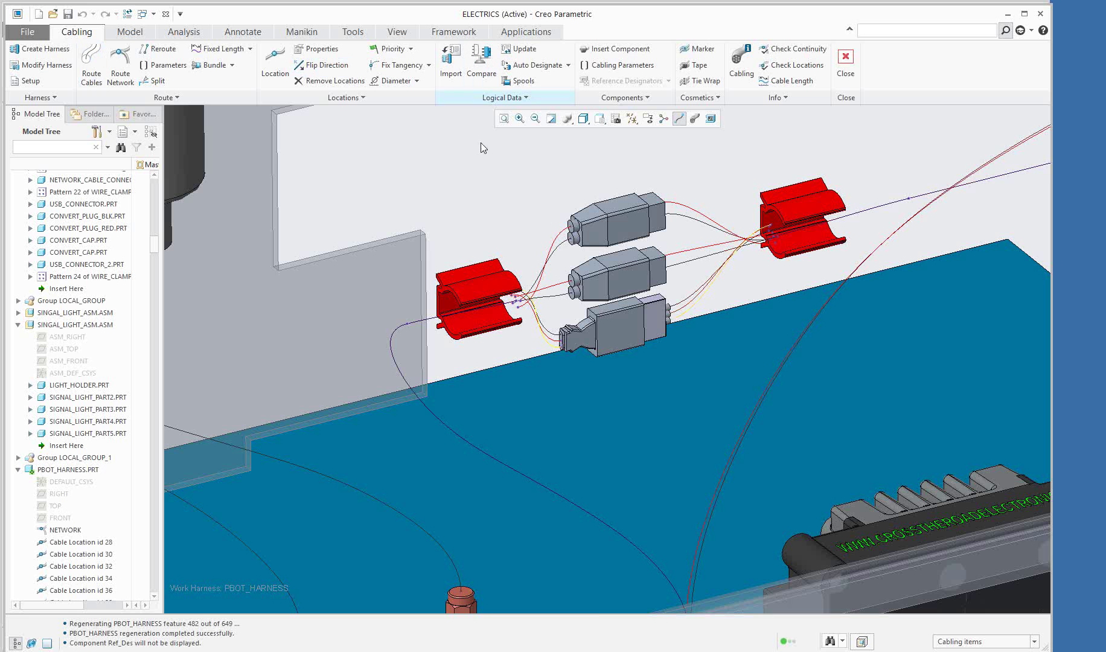
scroll(598, 303, "up", 2)
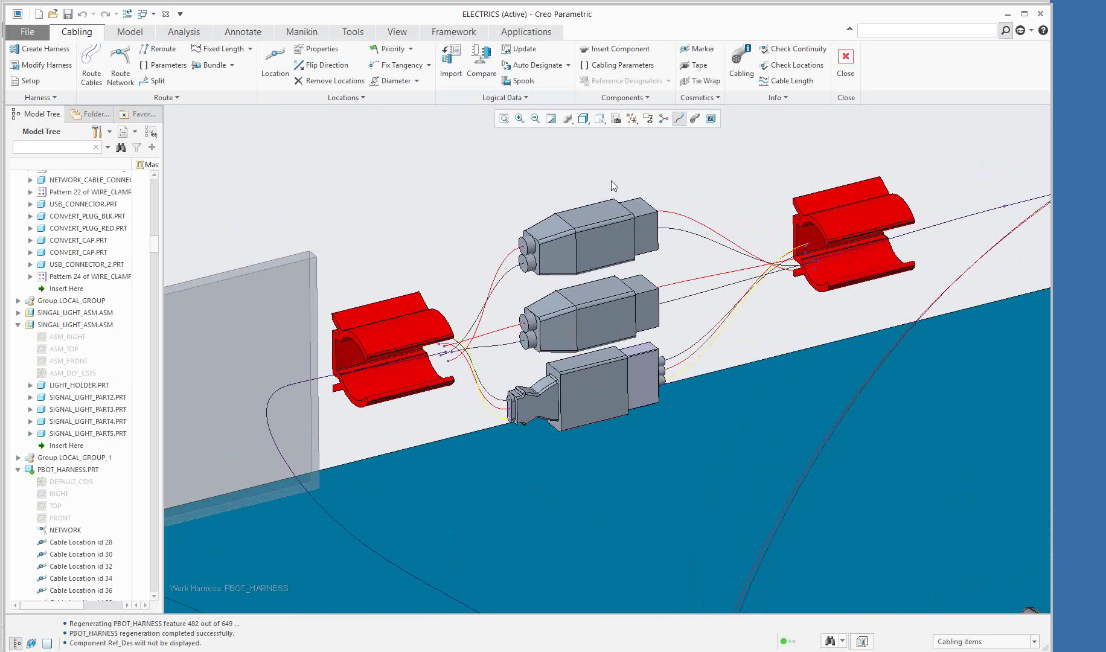
left_click(711, 118)
middle_click_drag(693, 138, 618, 297, "shift")
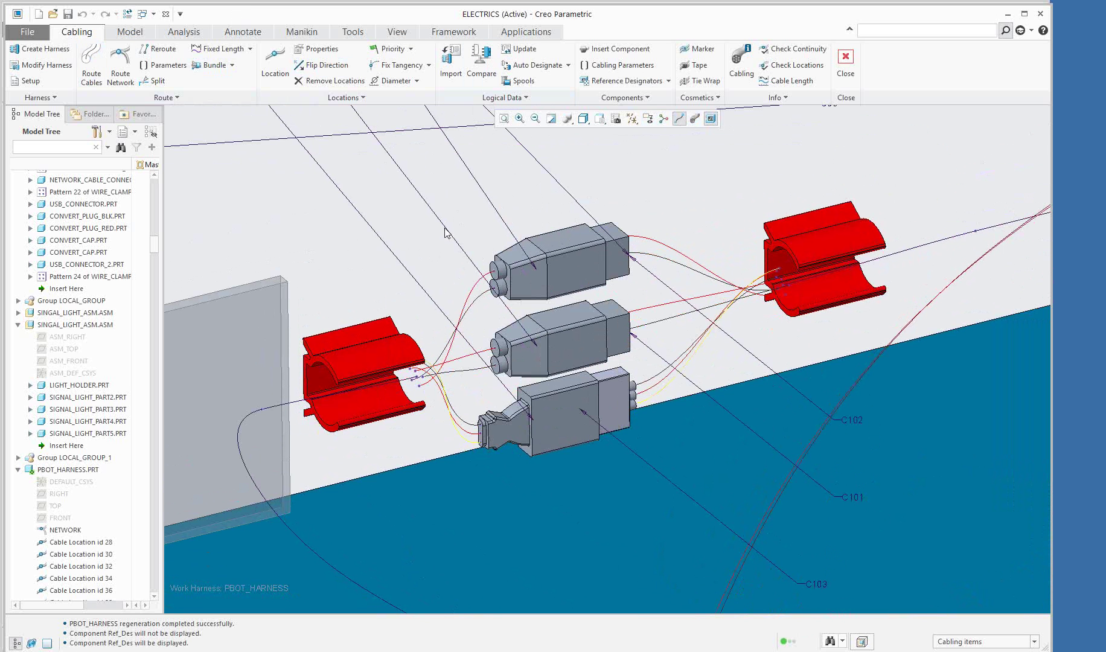
- Refit the reference designators to the close-up view of the three inline connectors
scroll(477, 310, "up", 4)
scroll(461, 279, "up", 5)
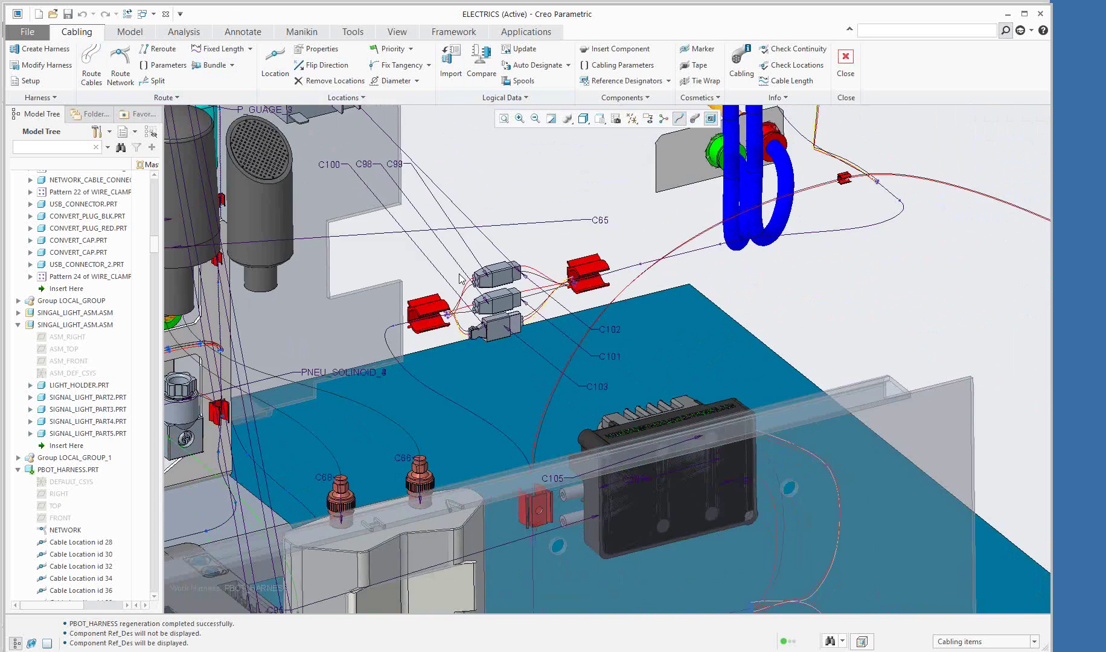
scroll(459, 274, "down", 5)
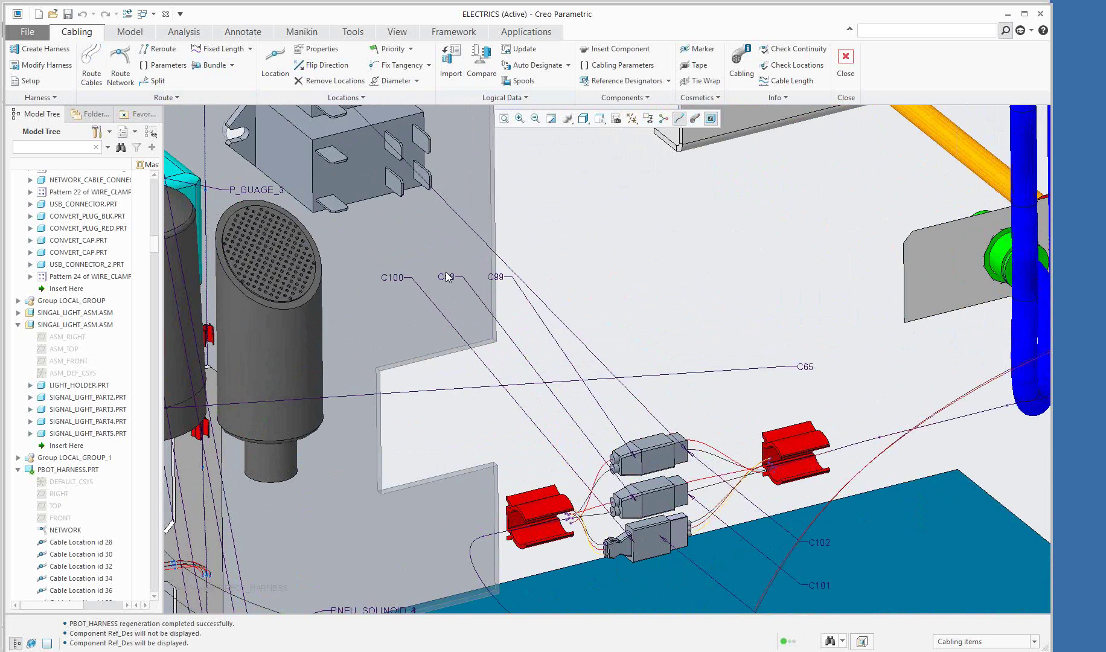
scroll(629, 496, "up", 1)
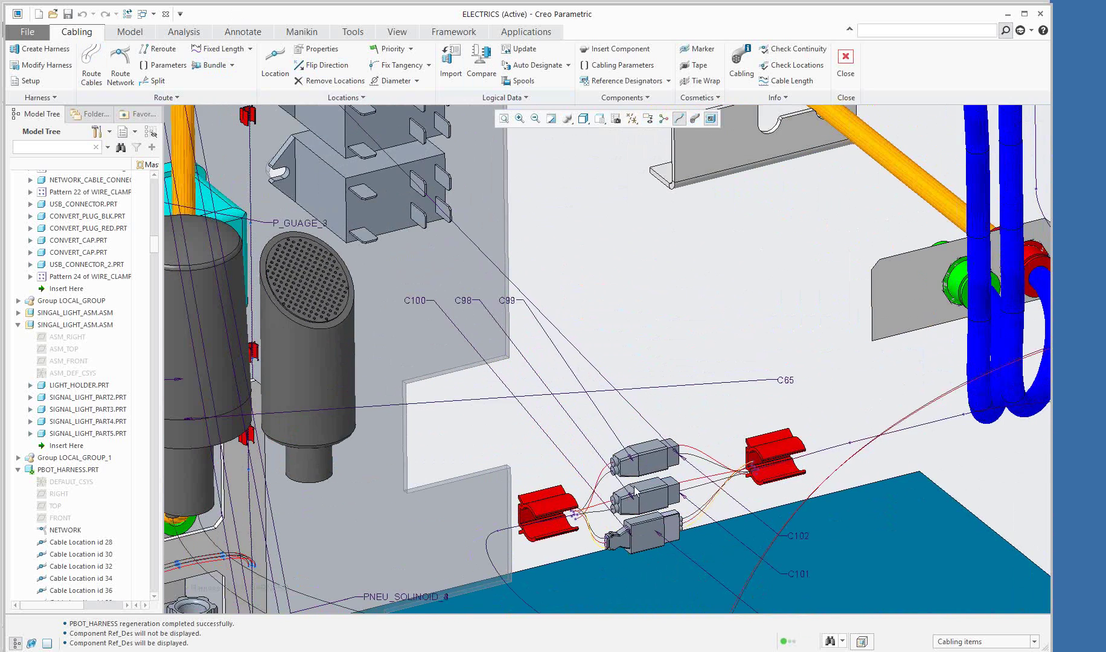
scroll(629, 491, "down", 4)
middle_click_drag(642, 307, 581, 279, "shift")
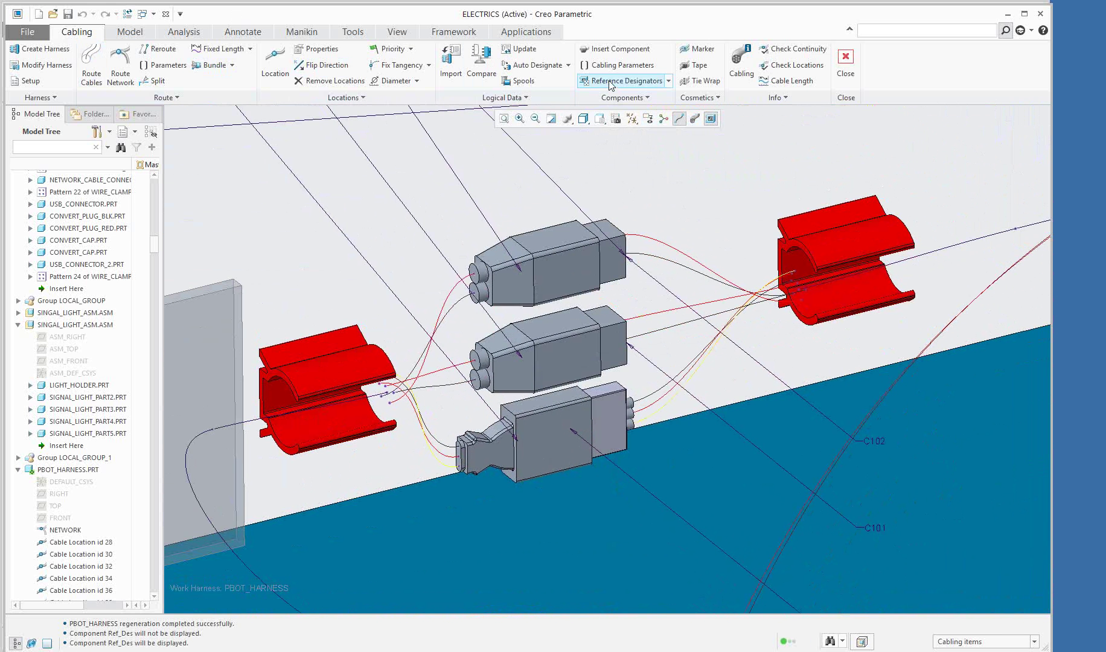
left_click(668, 82)
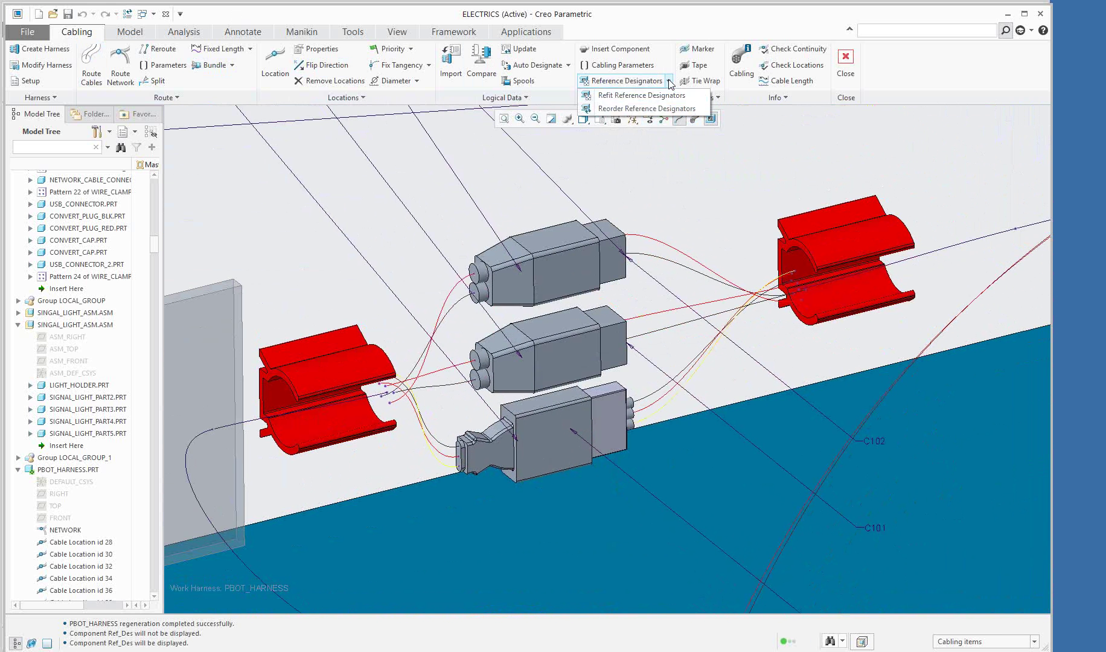
left_click(601, 96)
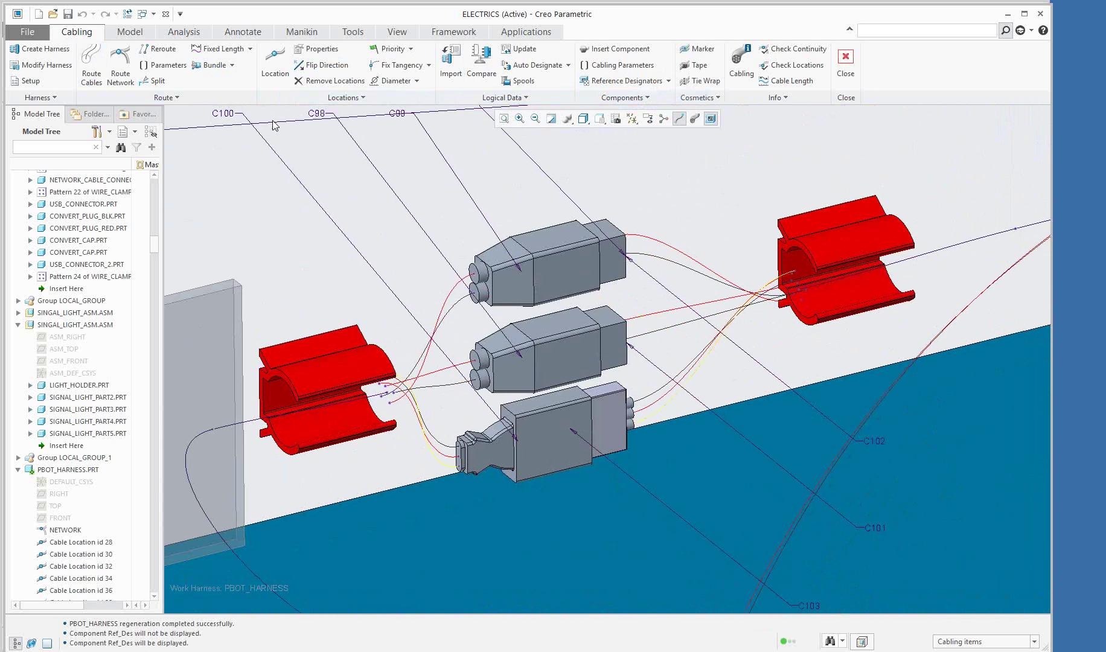
- Examine the placement of the reference designator labels around the connectors and across the whole electrics assembly
middle_click_drag(382, 123, 400, 151, "shift")
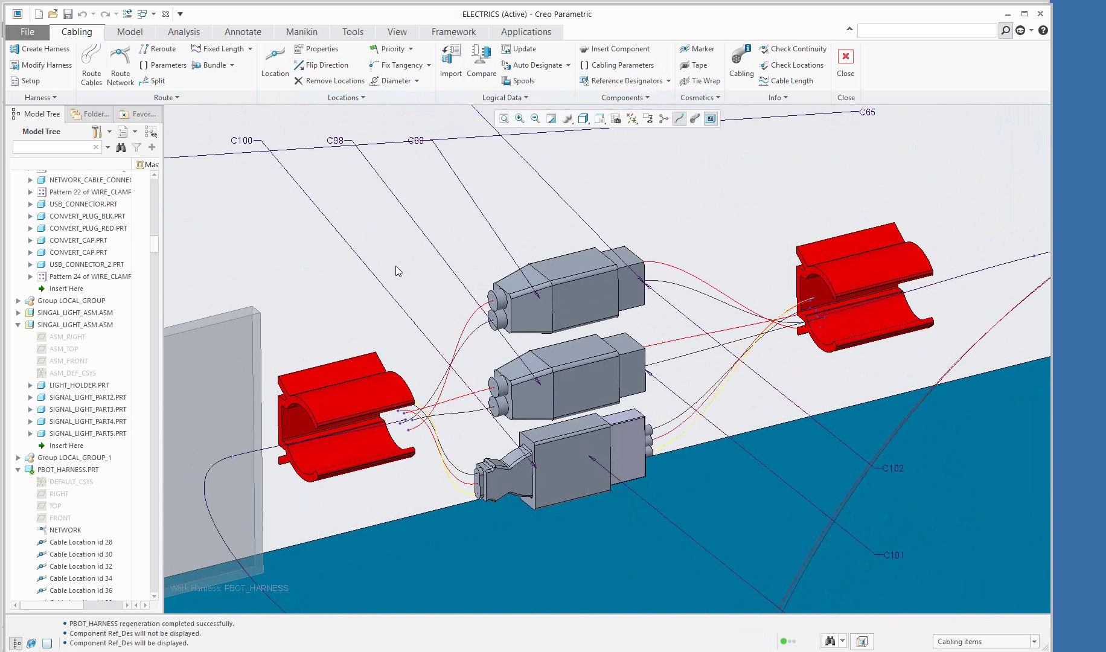
scroll(445, 280, "up", 5)
scroll(445, 280, "up", 3)
middle_click_drag(445, 280, 337, 172, "shift")
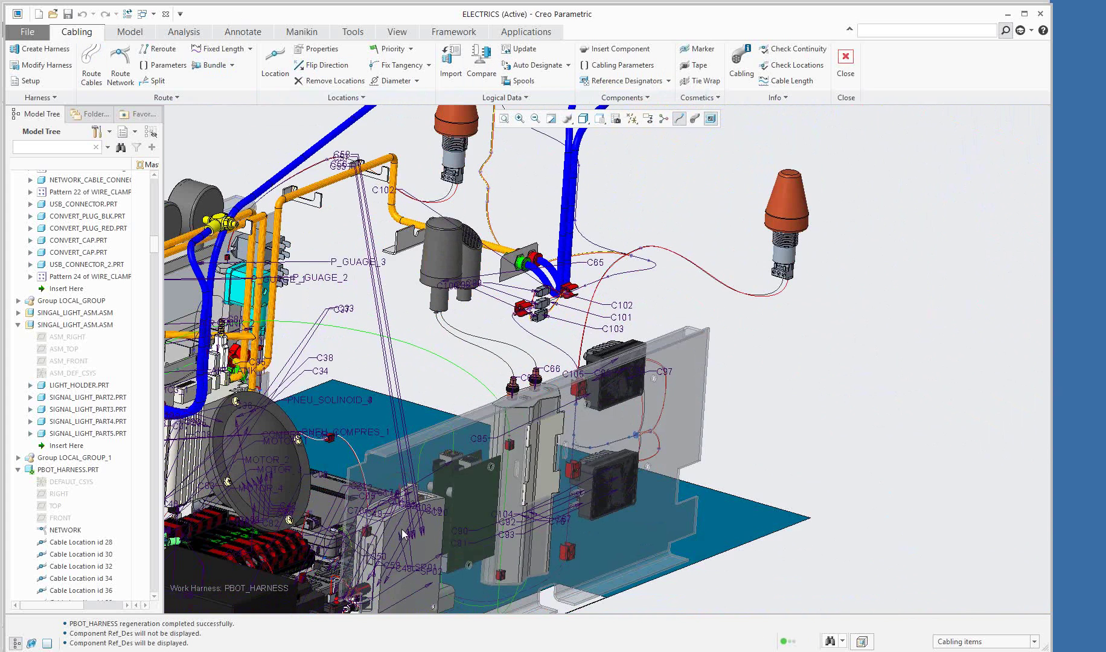
middle_click_drag(439, 462, 503, 377)
middle_click_drag(677, 211, 423, 285, "shift")
scroll(423, 284, "down", 3)
middle_click_drag(429, 444, 559, 417)
scroll(571, 356, "down", 6)
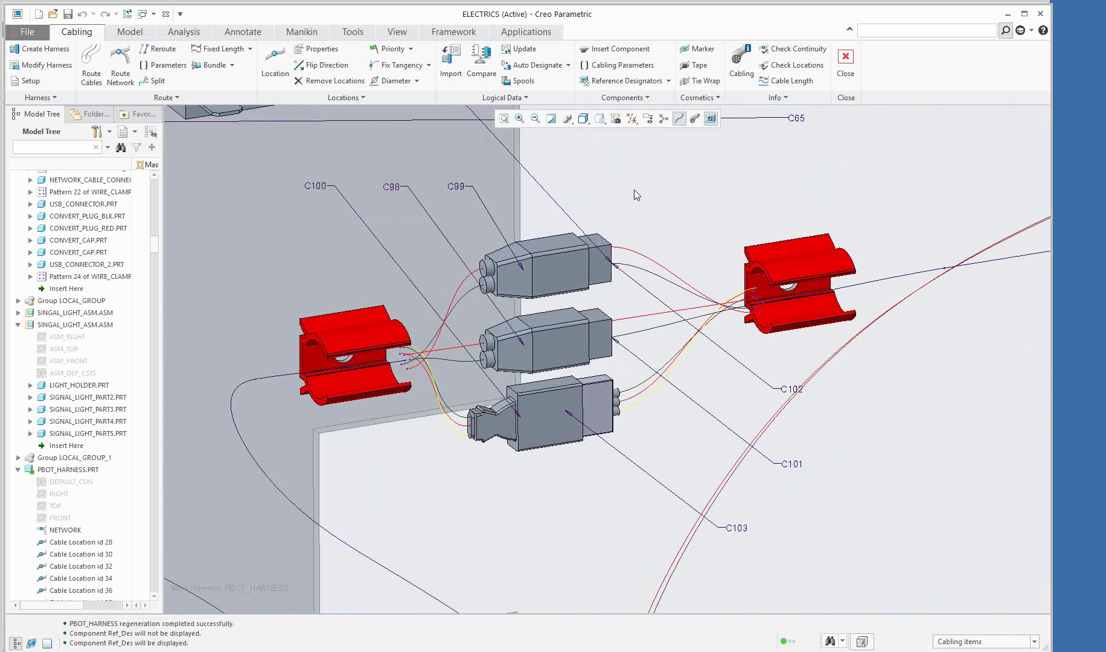
scroll(626, 228, "up", 8)
middle_click_drag(626, 230, 691, 302, "shift")
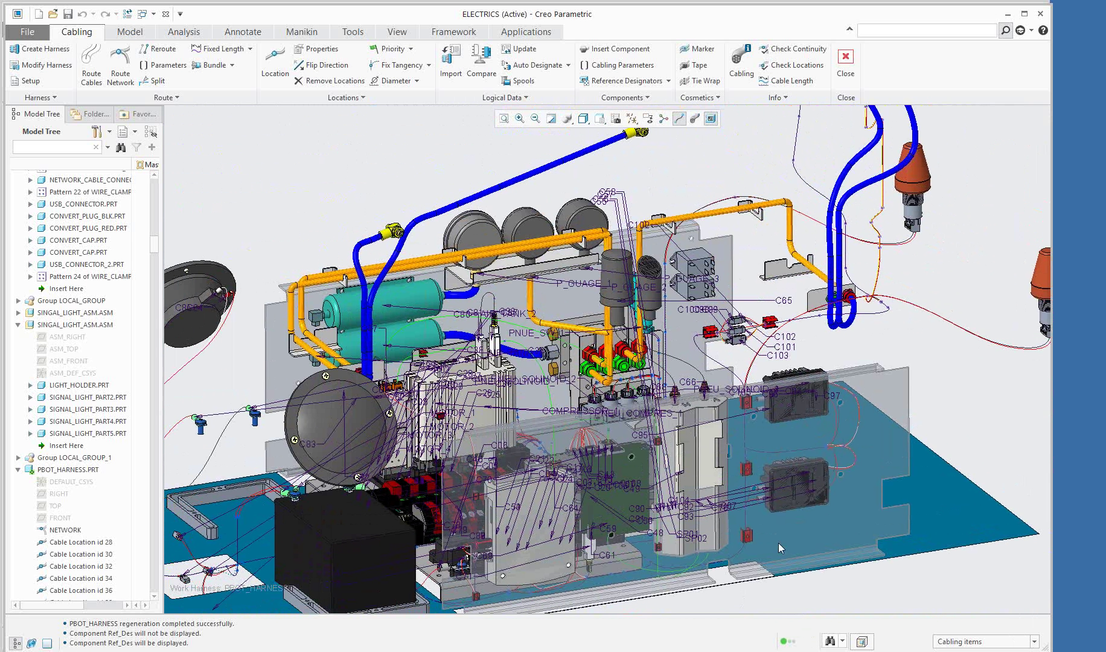
- Open the search tool and set it to look for Solid Model items in ELECTRICS.ASM
left_click(830, 641)
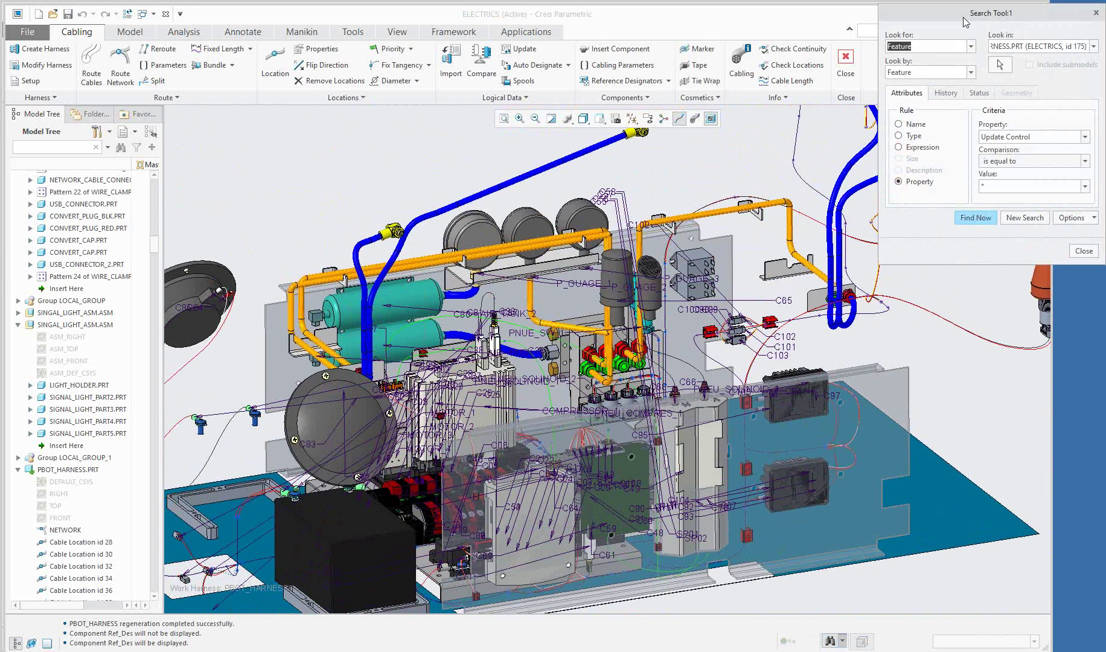
left_click_drag(965, 16, 874, 170)
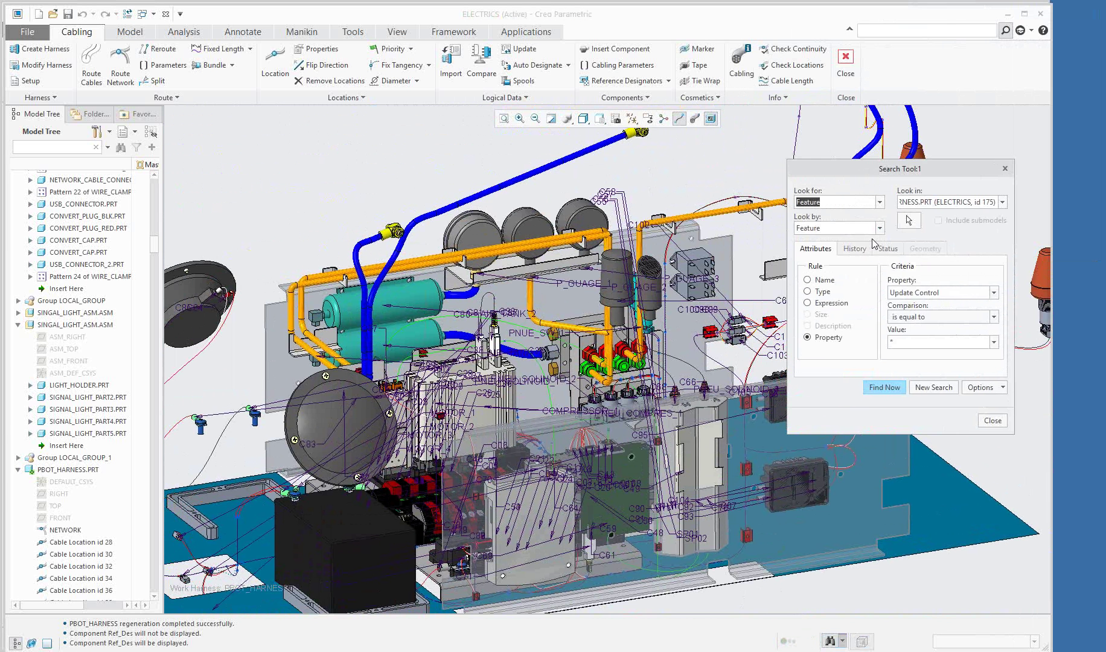
left_click(909, 220)
left_click_drag(151, 246, 151, 189)
left_click(49, 176)
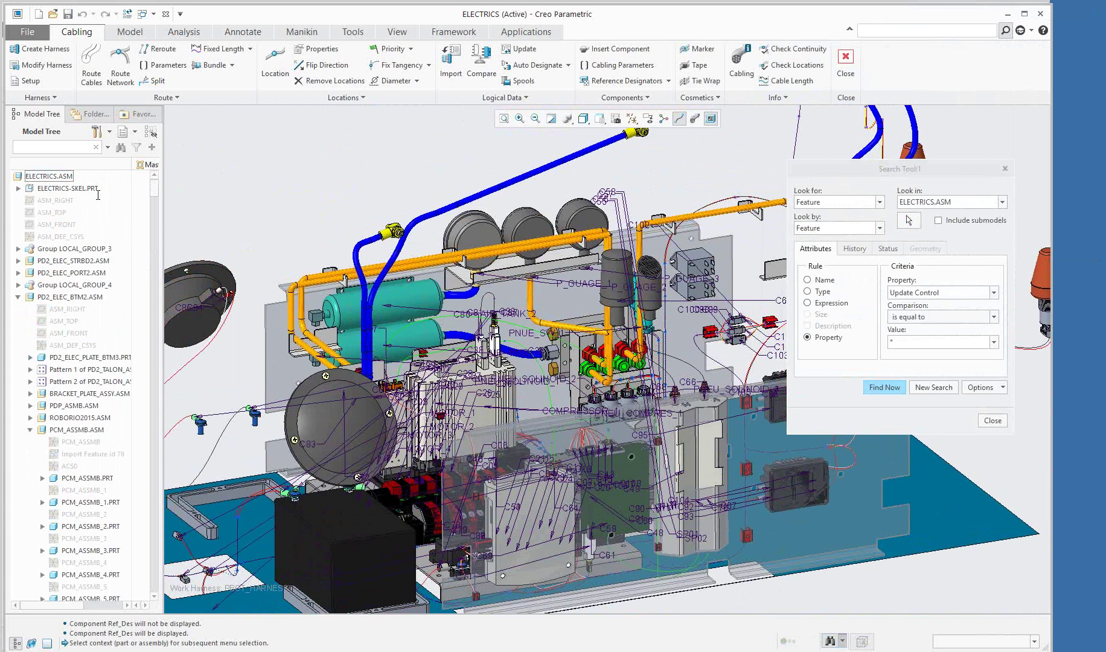
left_click(880, 202)
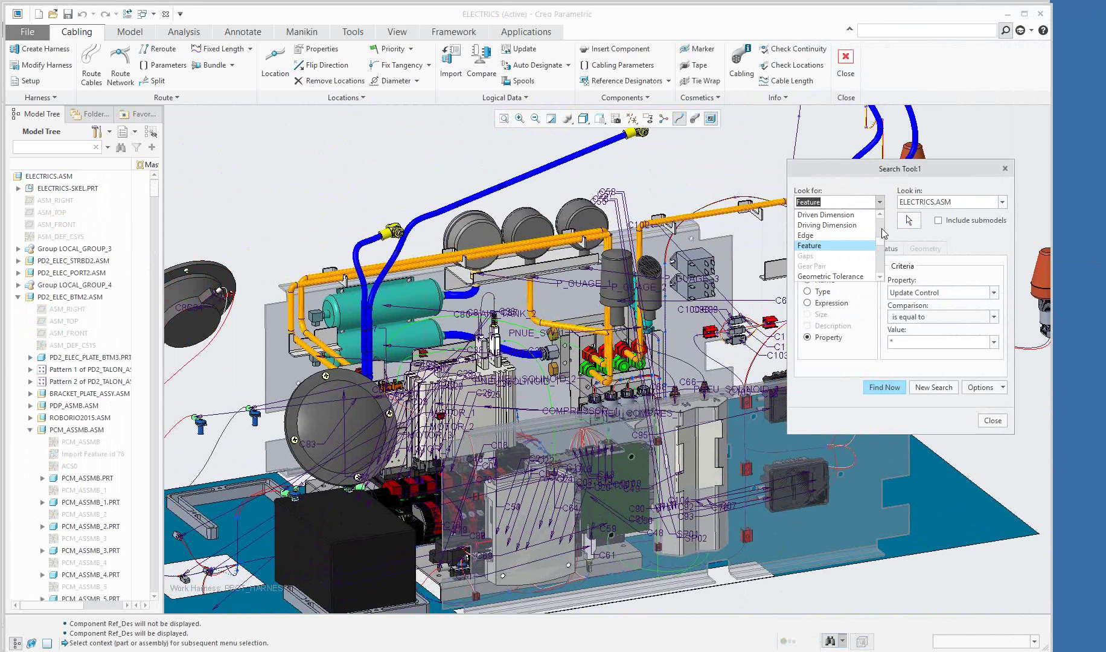
left_click_drag(882, 244, 884, 273)
left_click(826, 236)
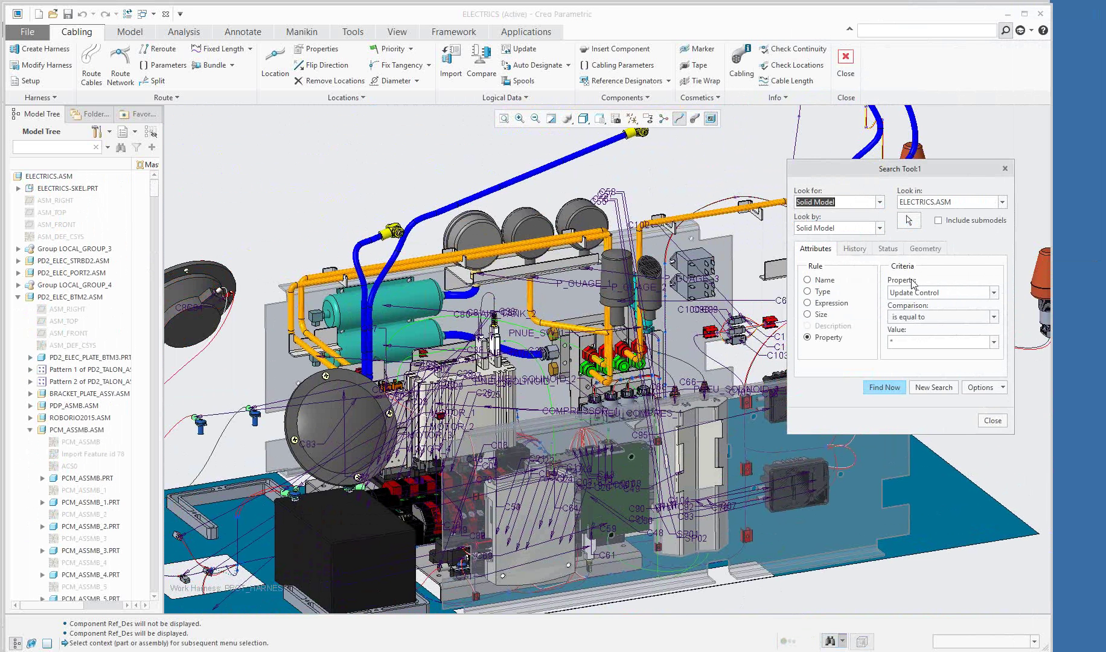
- Search for components whose Designation property is equal to C59*
left_click(995, 294)
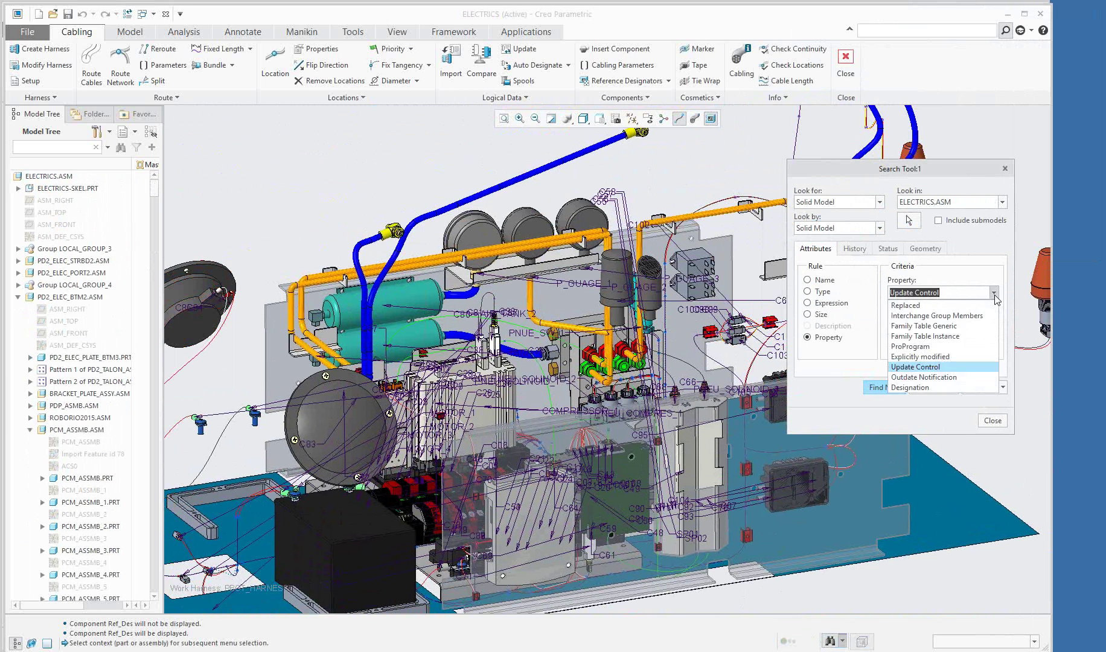
left_click(918, 387)
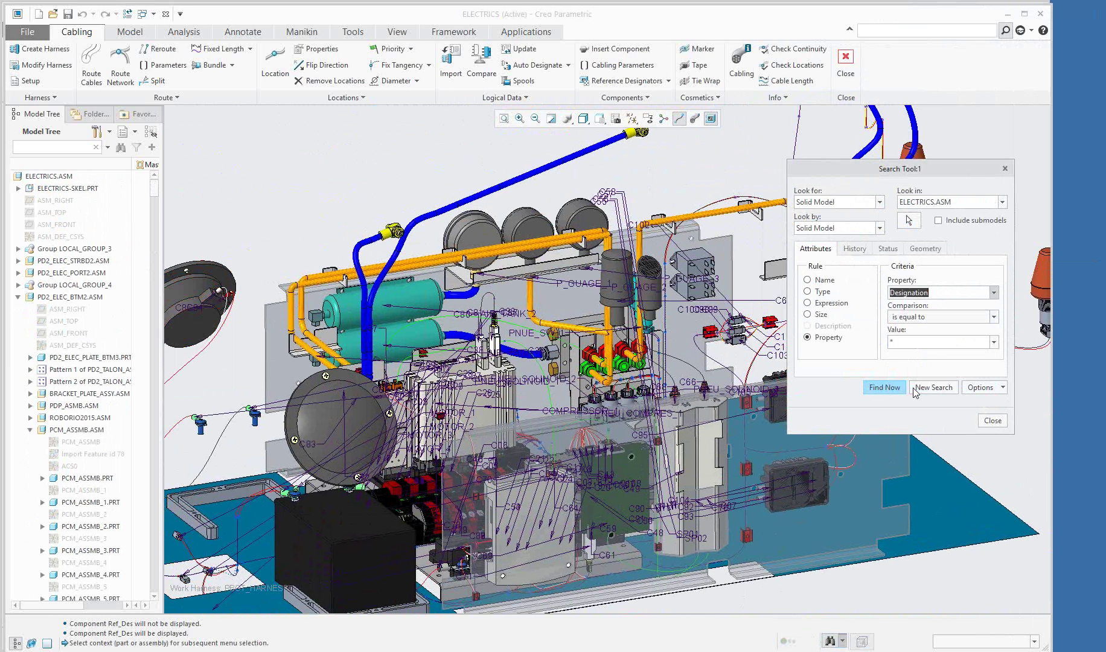
left_click(929, 343)
left_click(896, 388)
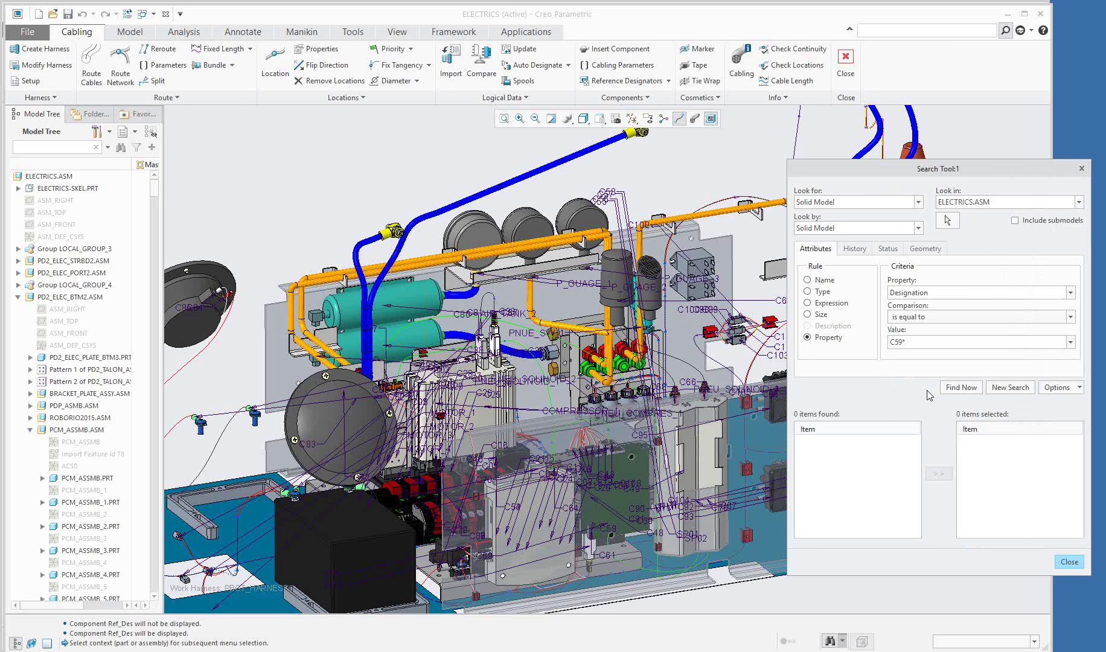
left_click(979, 389)
- Search for the component whose Designation is equal to C65, and close the search tool
left_click(929, 342)
scroll(448, 354, "up", 3)
scroll(589, 318, "down", 4)
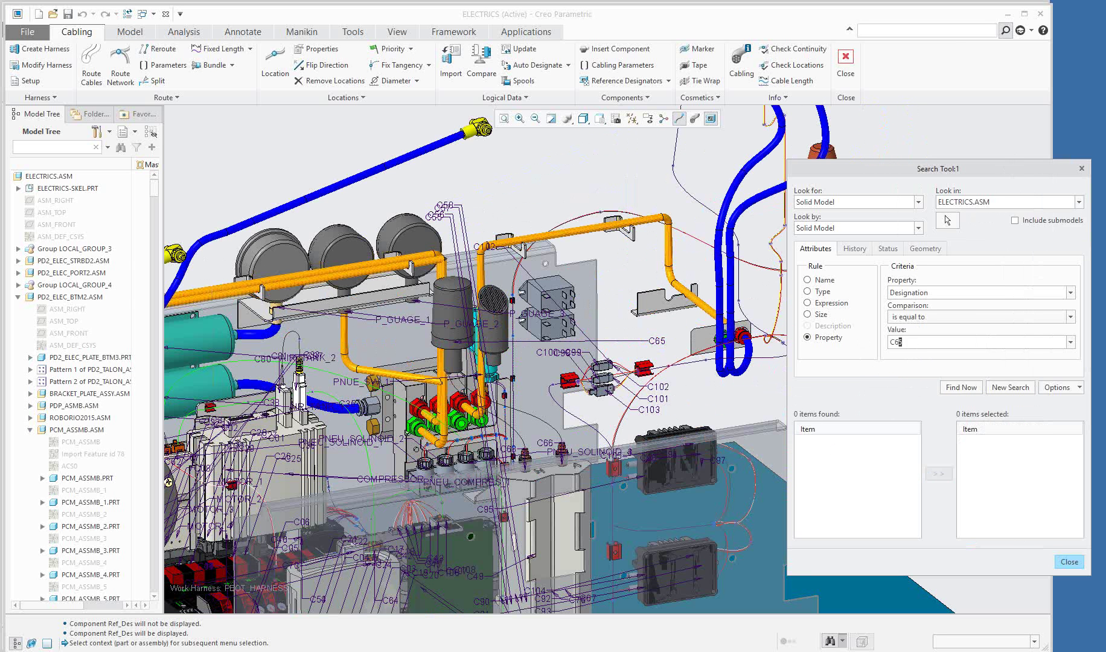
left_click(963, 390)
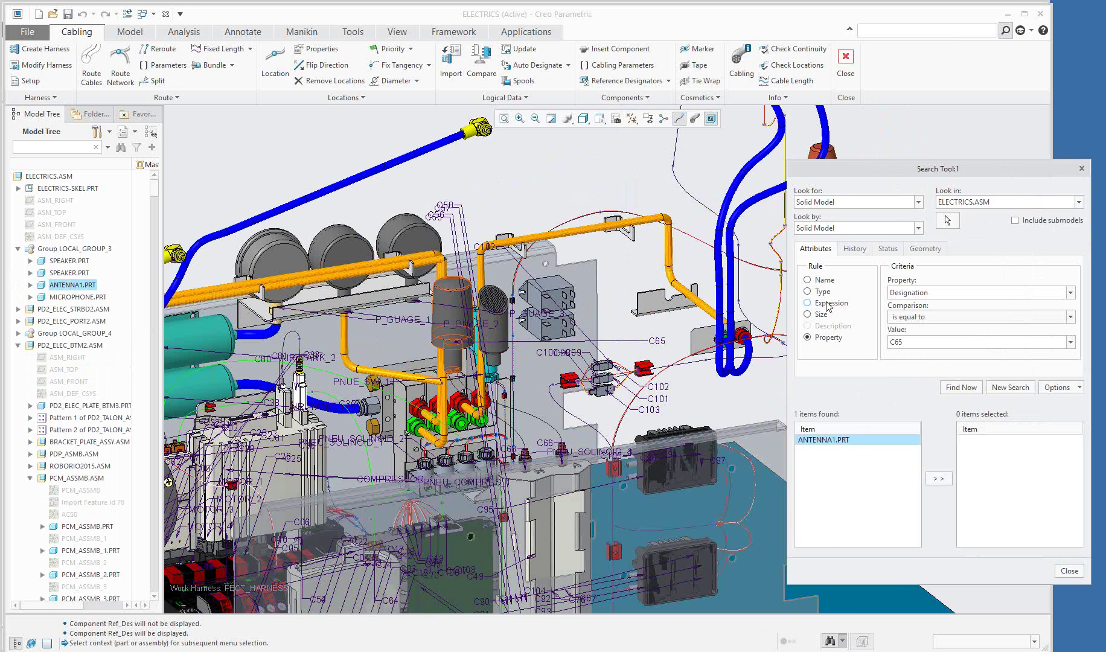
left_click(1082, 168)
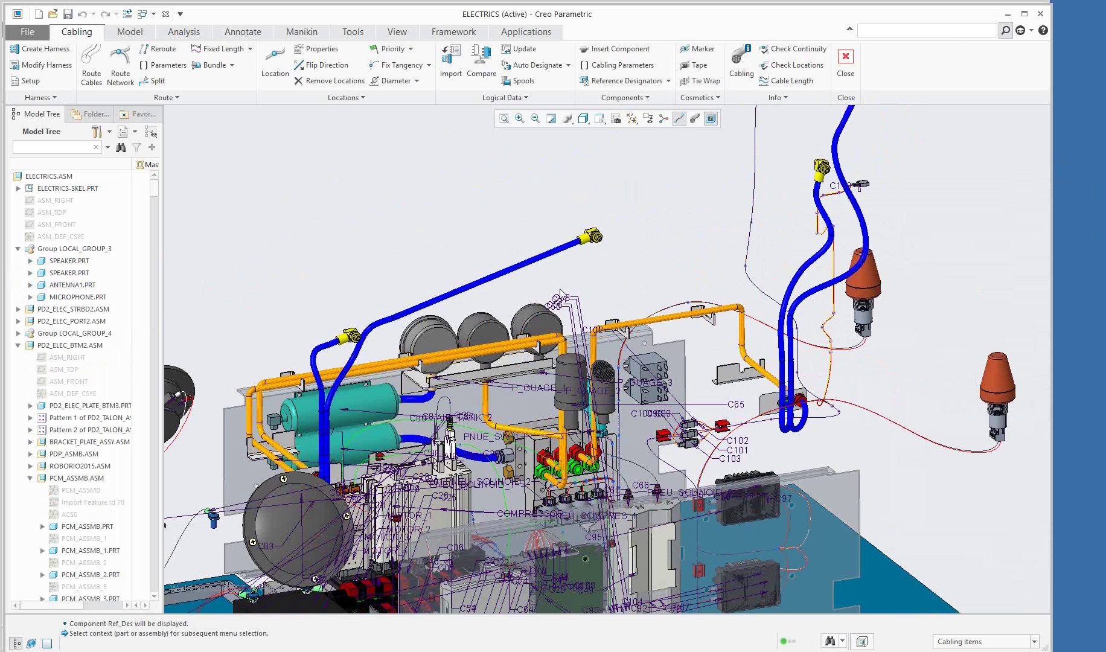
middle_click_drag(678, 377, 766, 302, "shift")
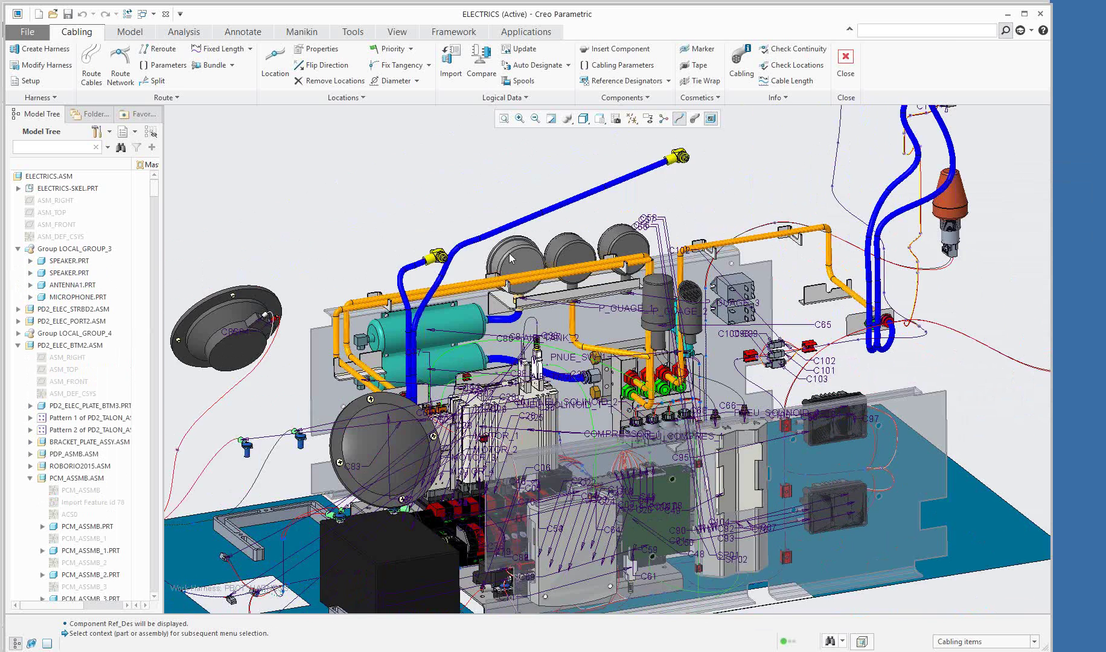
scroll(749, 284, "up", 2)
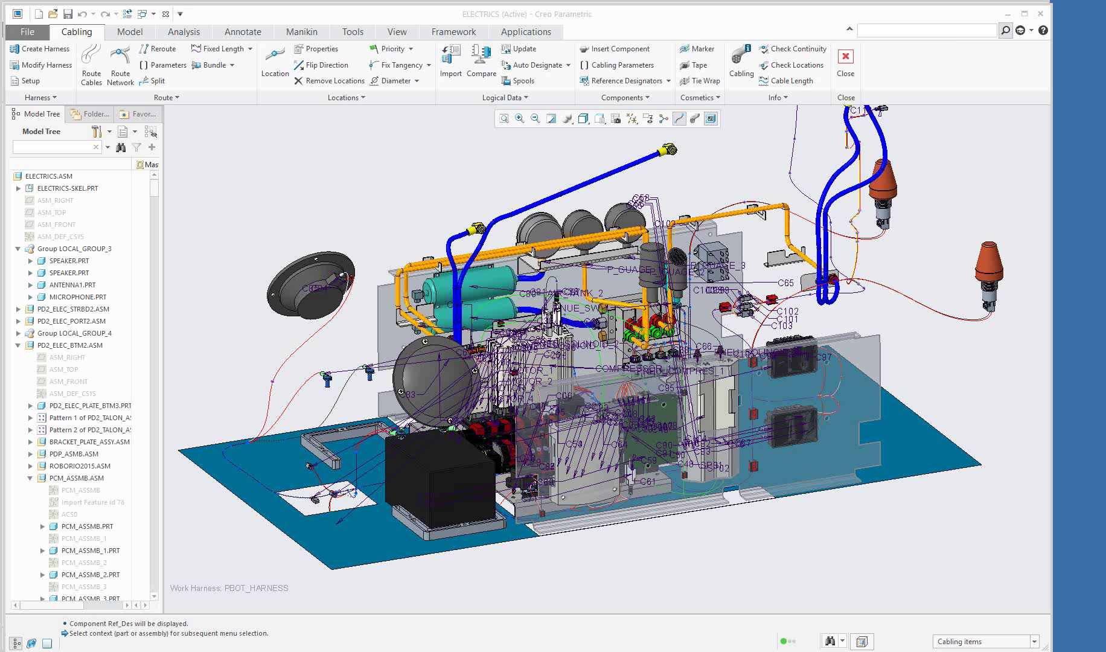
- Switch to PowerPoint and present slide 12, Relating Cable Diameter to Hole Dimensions, as a duplicated slide show
key("alt+Tab")
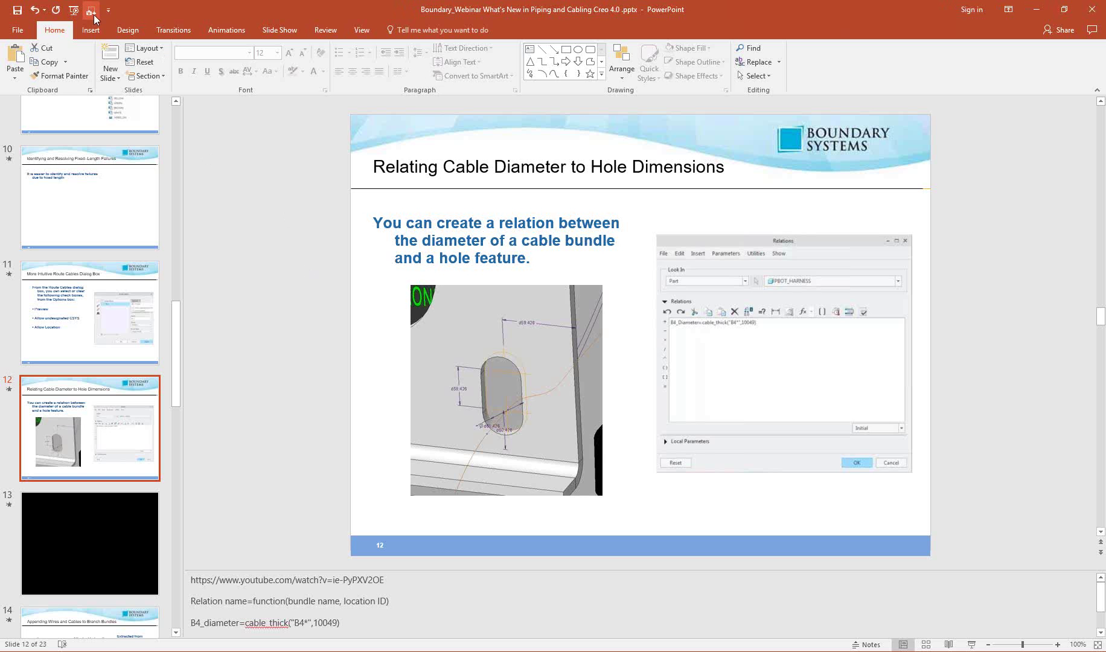
left_click(973, 645)
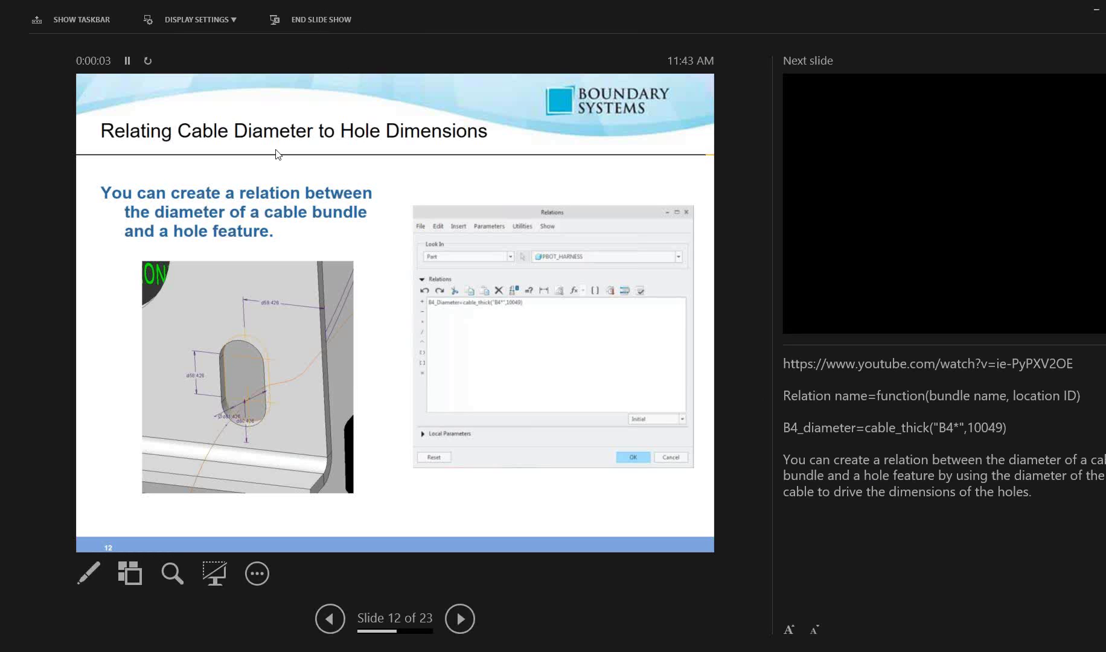
left_click(231, 24)
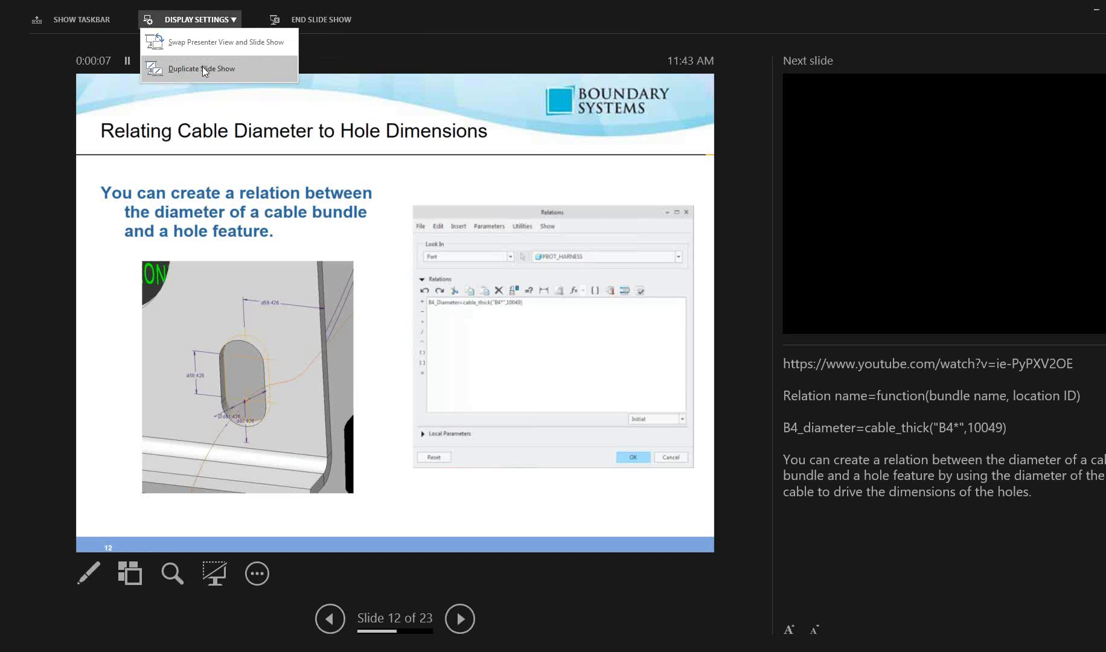
left_click(201, 75)
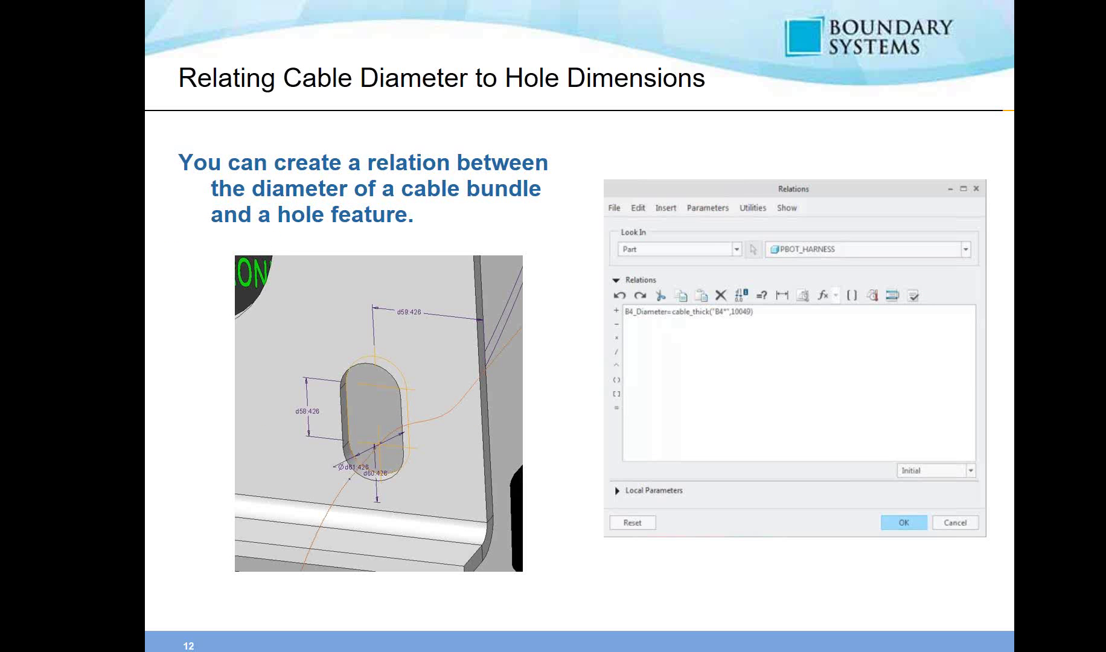
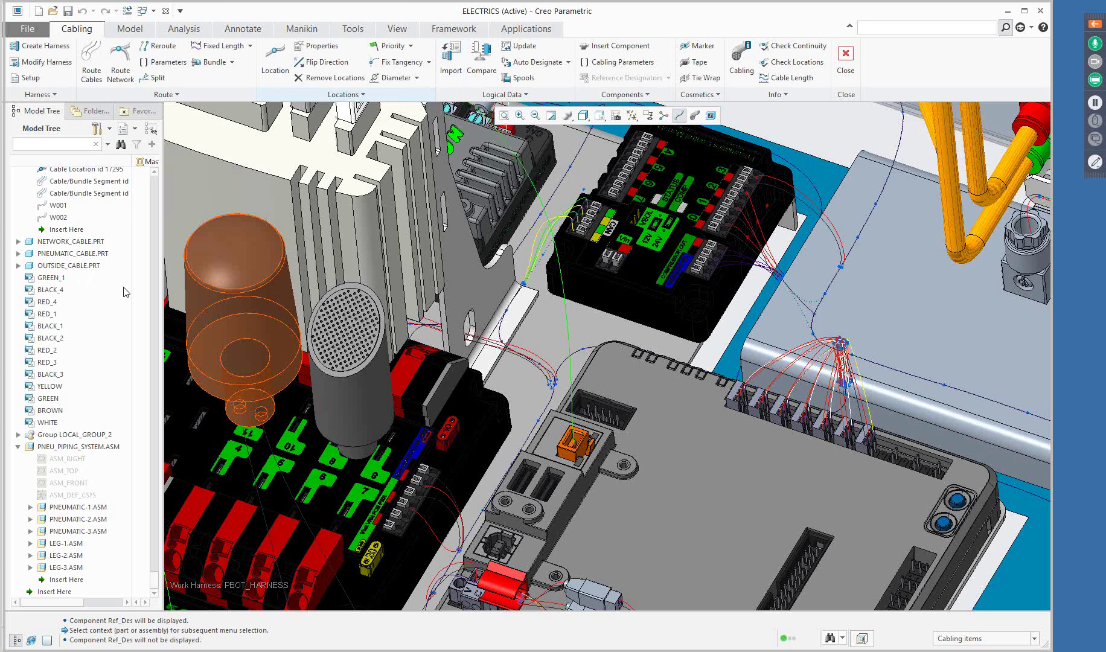
- Select the WHITE spool of the ELECTRICS assembly
left_click(56, 434)
left_click(53, 424)
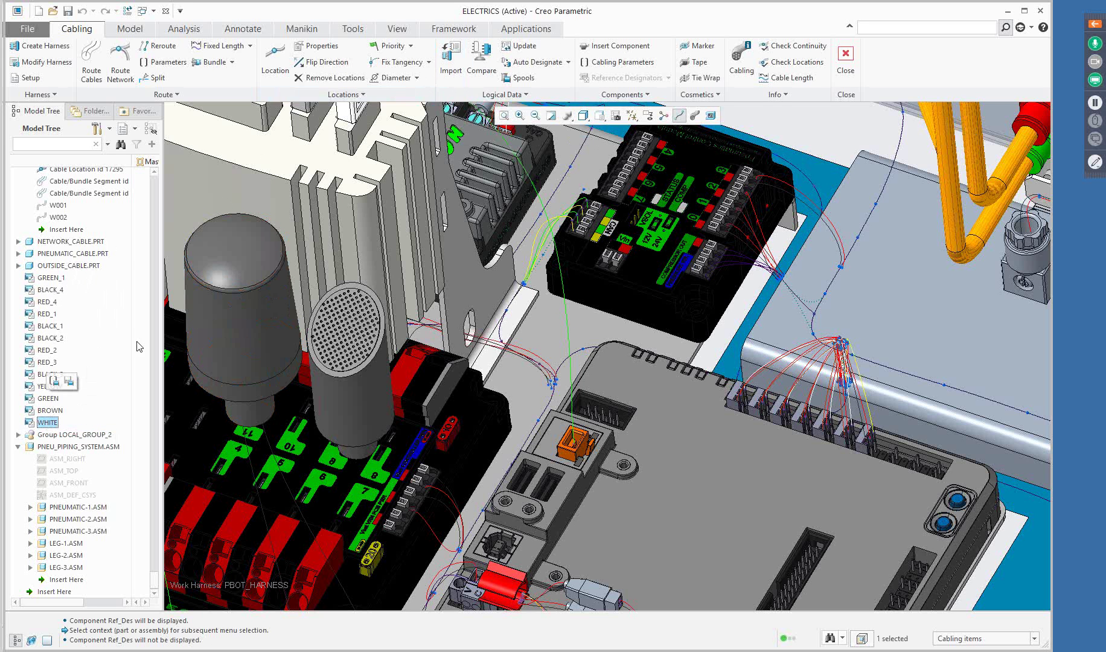
- Create a wire spool named 16redsxl in the assembly, accepting its default electrical parameters, and leave the spool commands
left_click(519, 77)
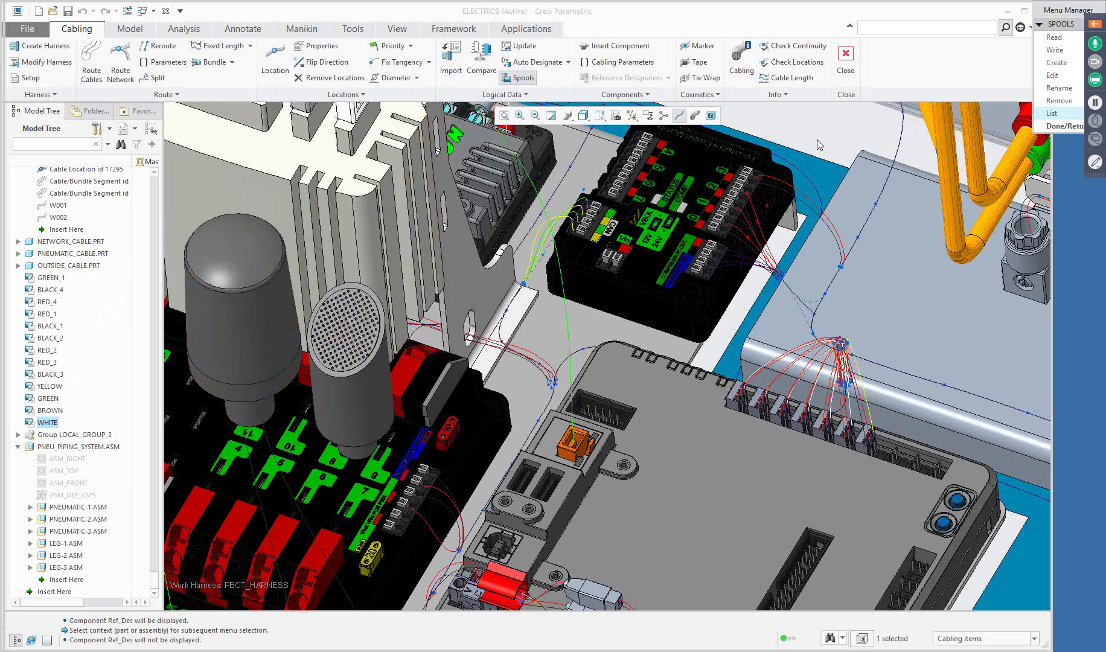
left_click_drag(1054, 13, 986, 44)
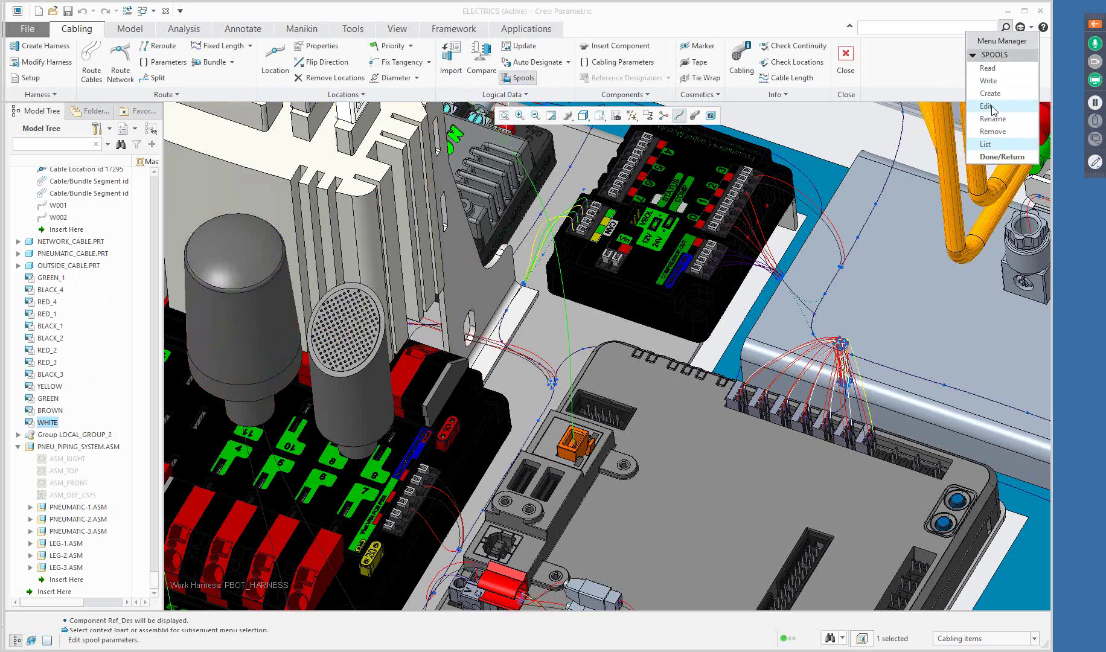
left_click(998, 94)
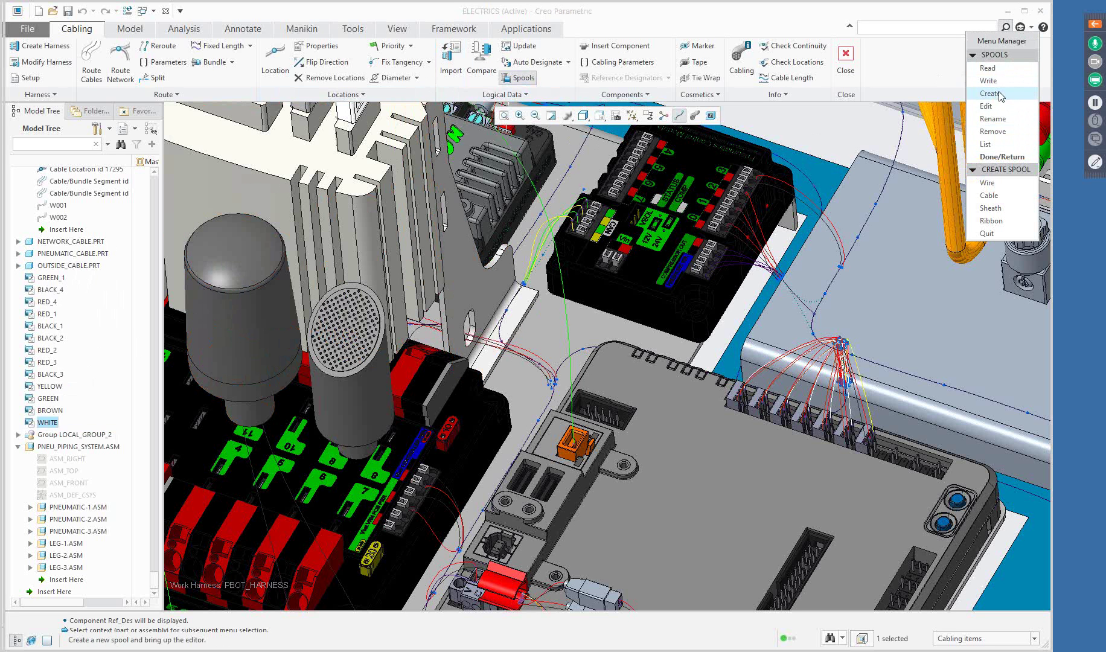
left_click(988, 183)
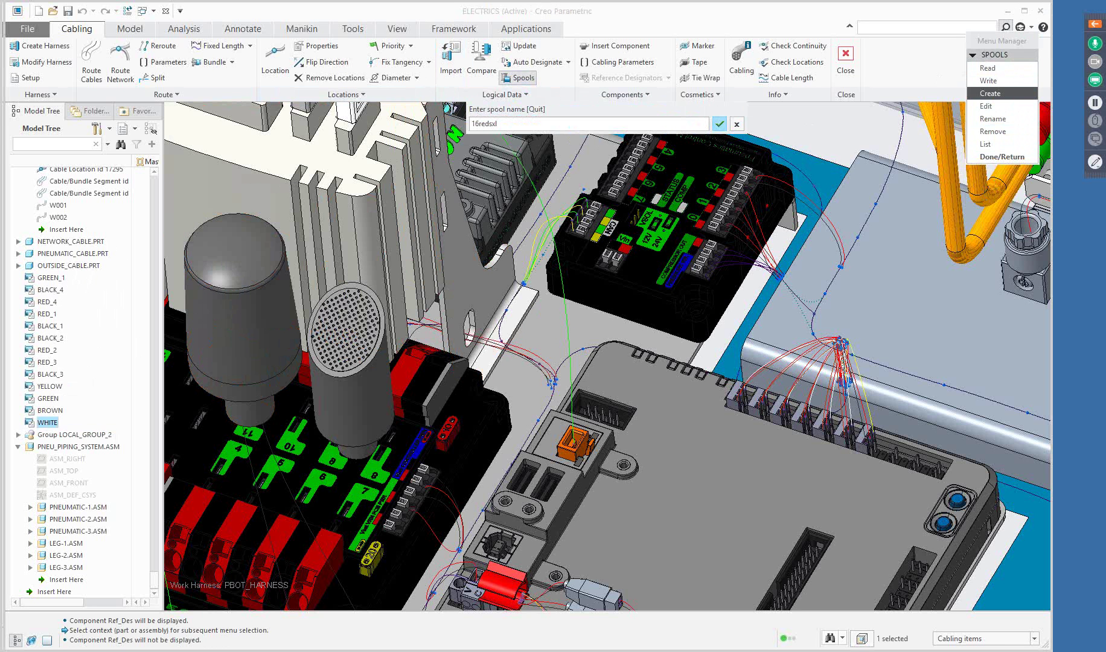
key("Return")
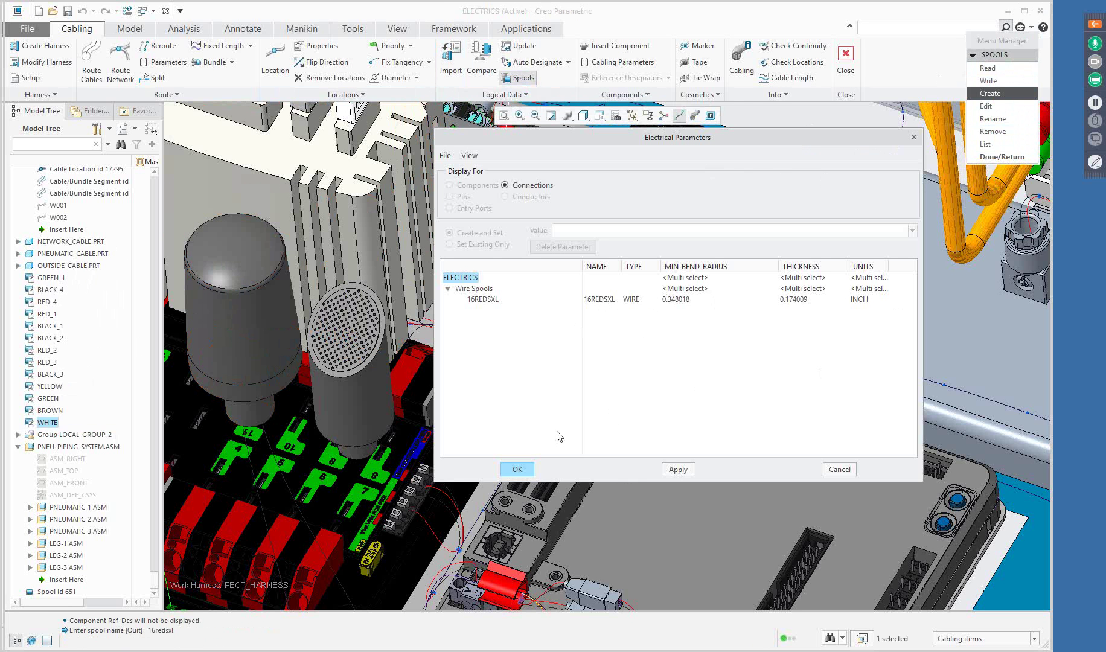
left_click(528, 472)
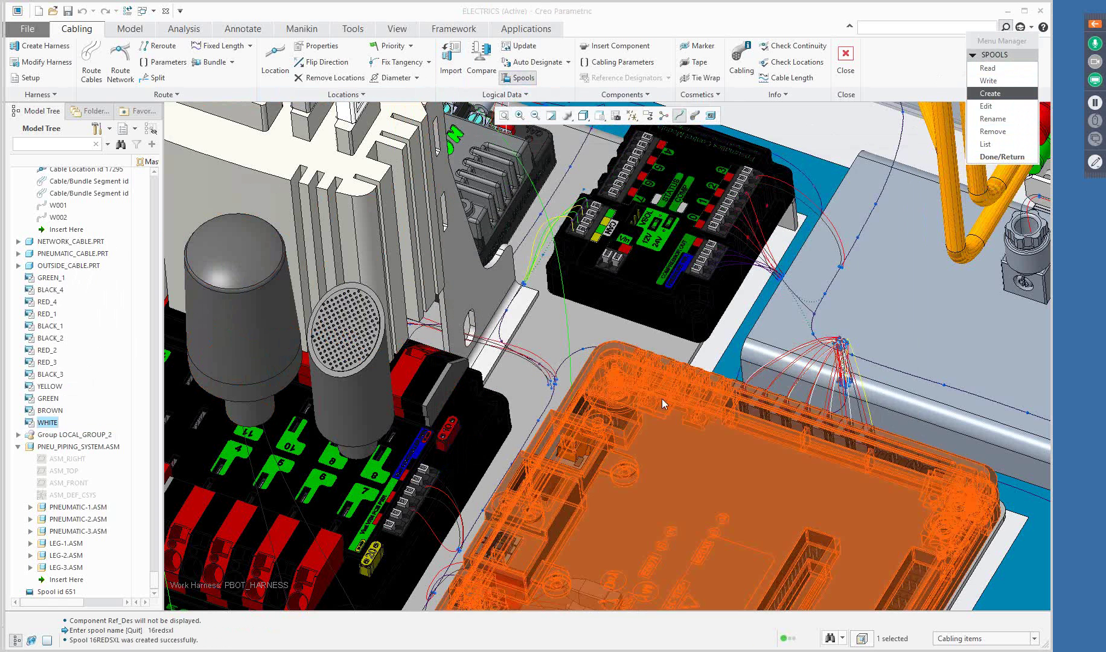
left_click(1002, 157)
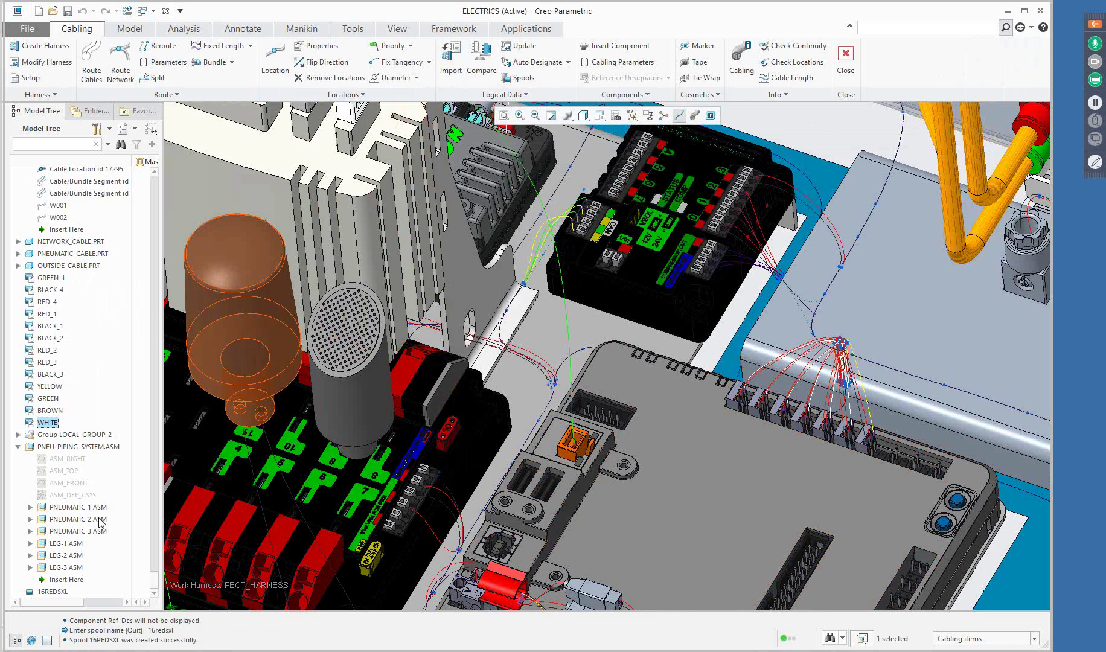
- Reorder the 16REDSXL spool in the model tree so it sits directly below the WHITE spool, and select it
scroll(102, 523, "down", 1)
left_click(59, 580)
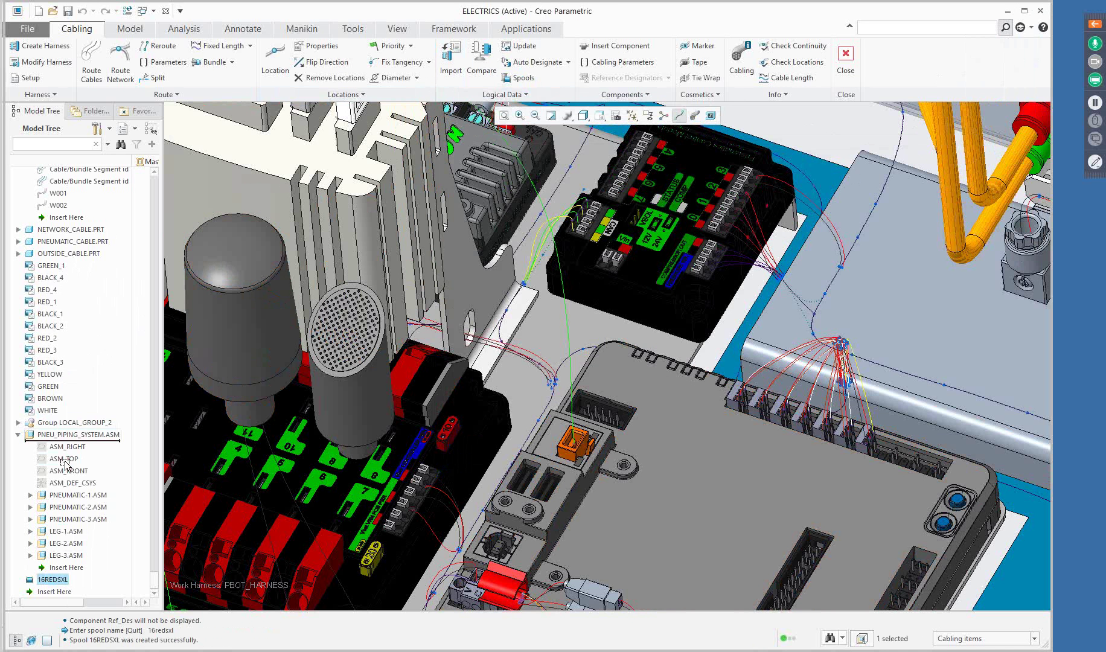
key("ctrl+g")
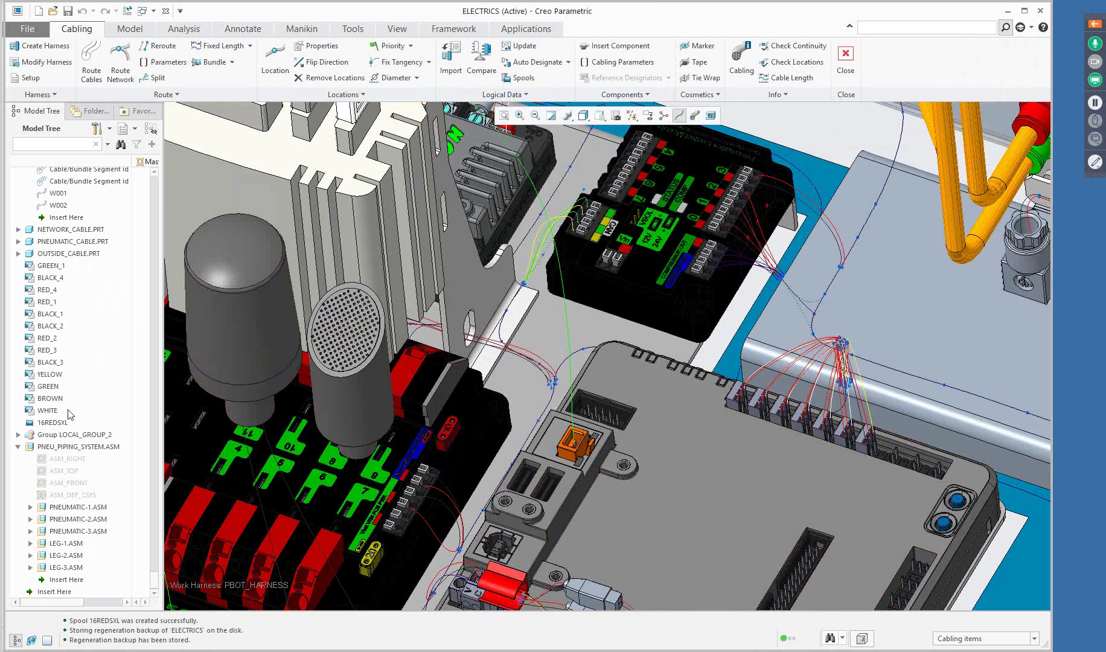
left_click(61, 423)
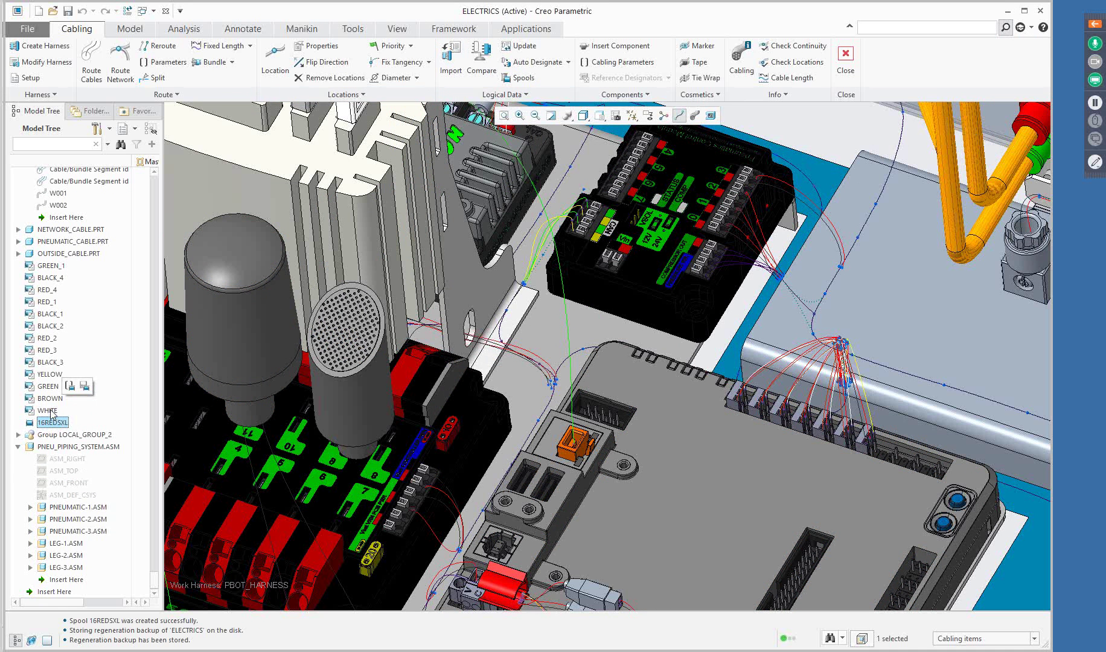
left_click(57, 411)
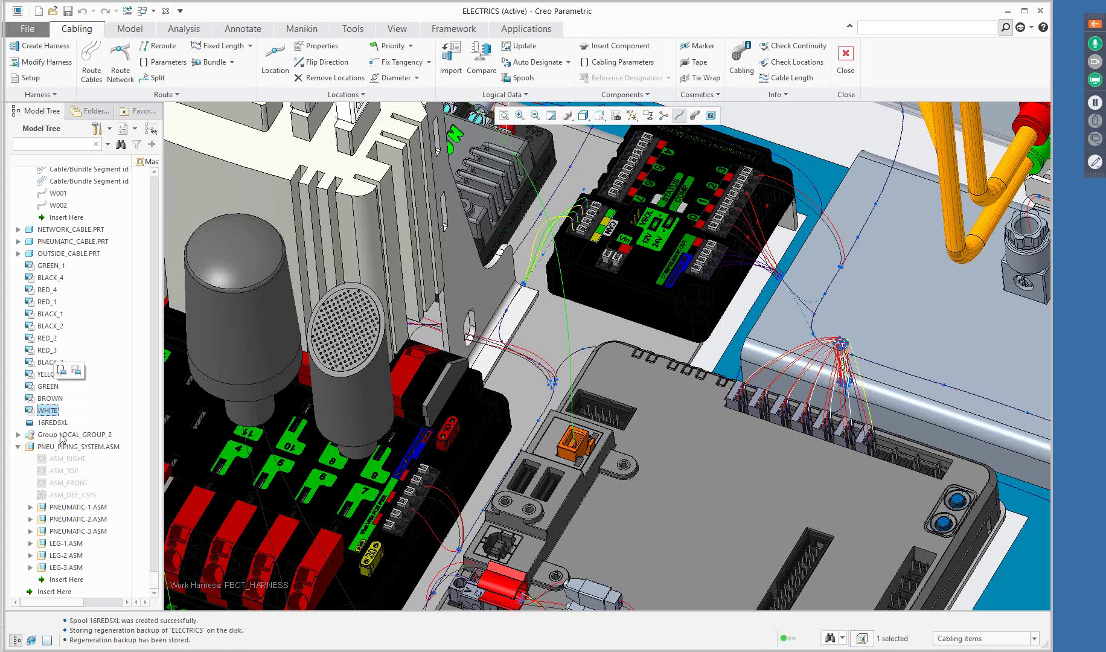
left_click(53, 423)
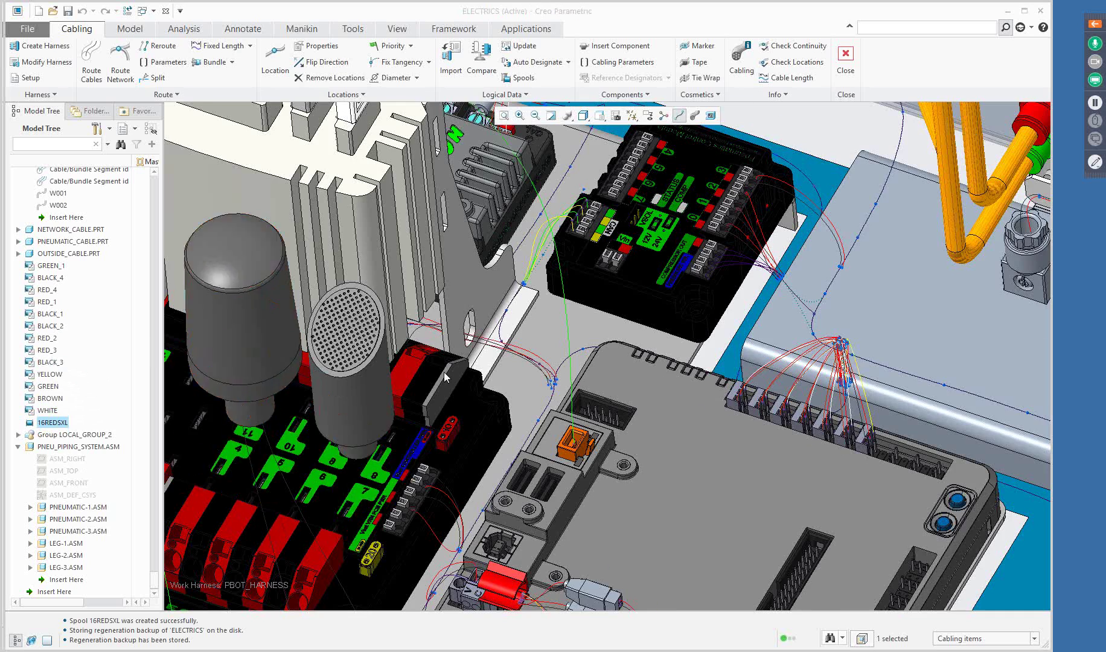
- Fix the length of the red light's cable between the clamp location beside the relay block and the light holder at 14.8
scroll(503, 365, "down", 6)
middle_click_drag(832, 376, 669, 451, "shift")
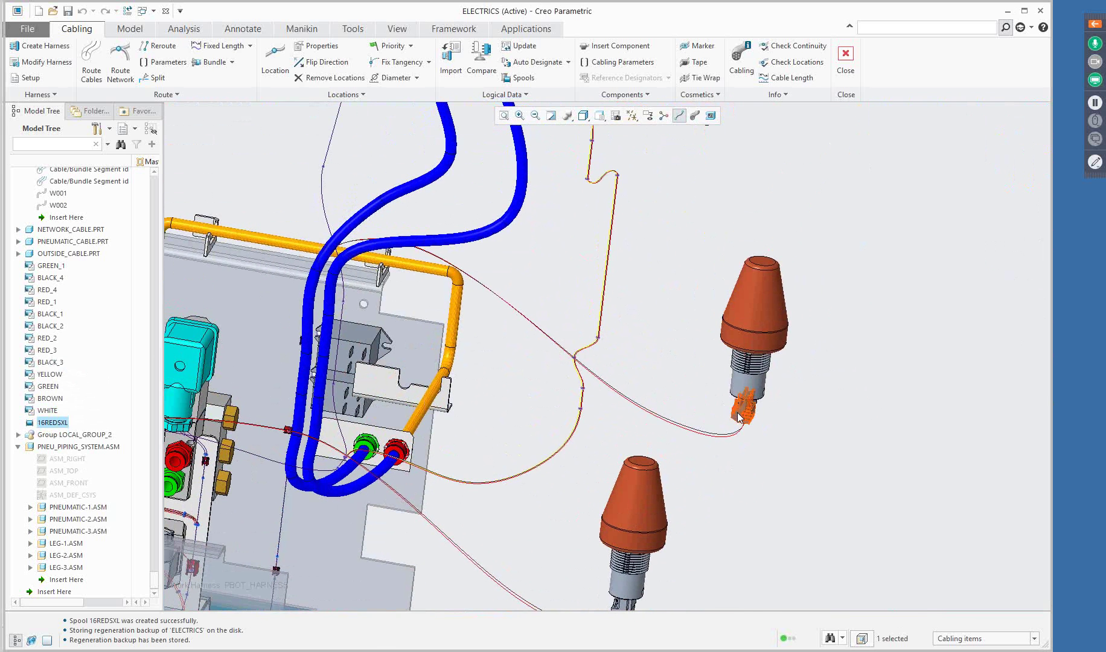
left_click(716, 441)
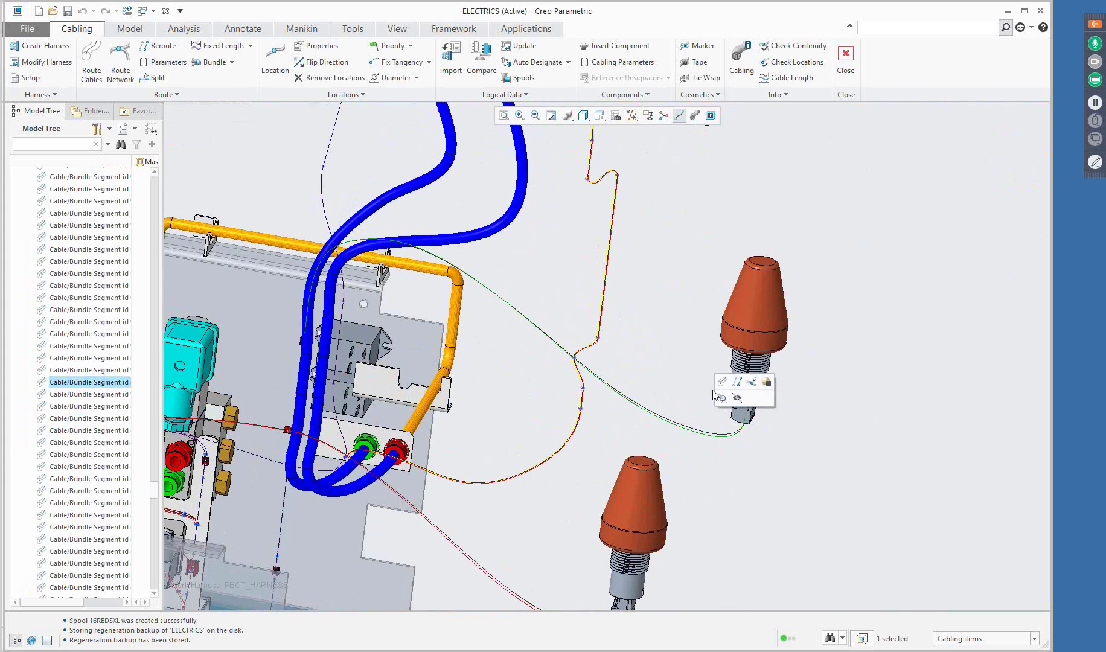
left_click(224, 46)
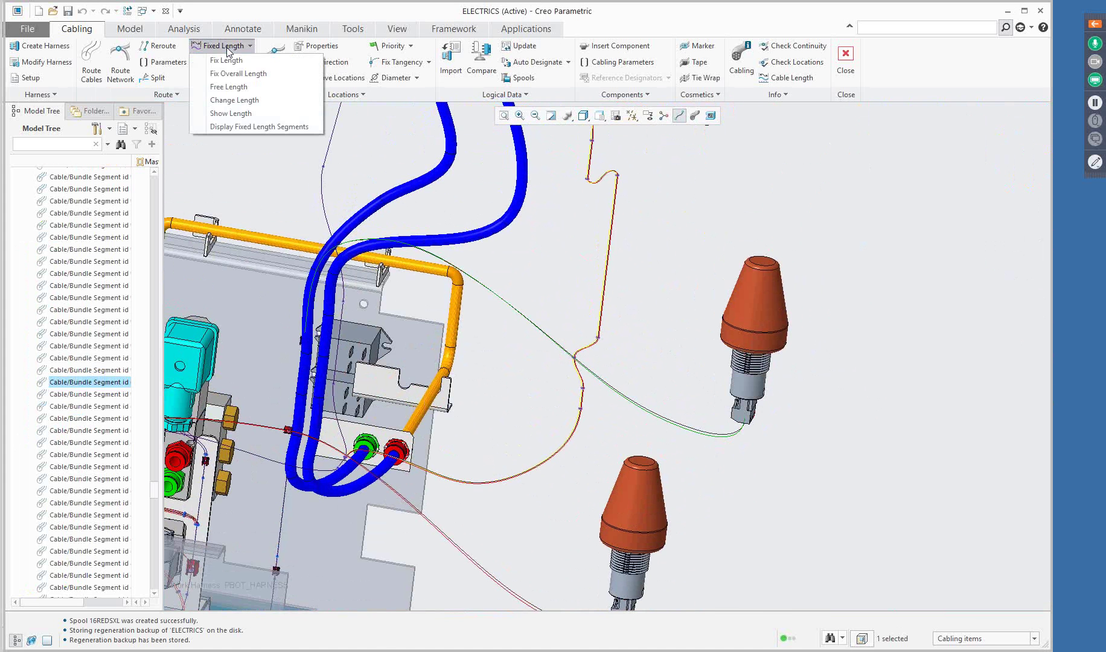
left_click(229, 60)
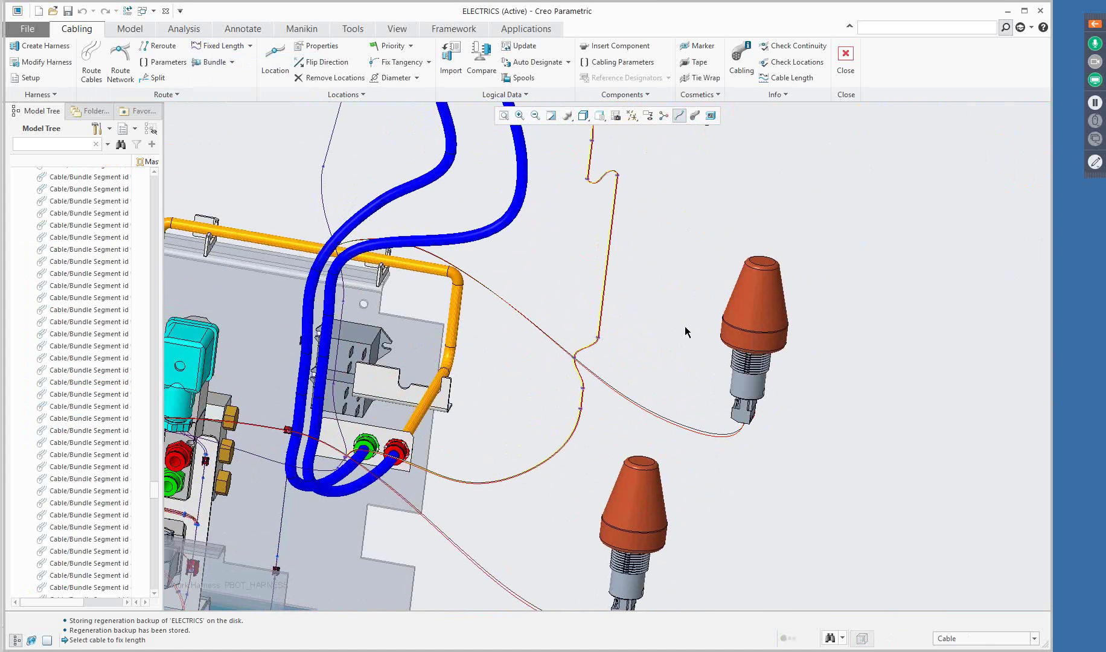
left_click(696, 435)
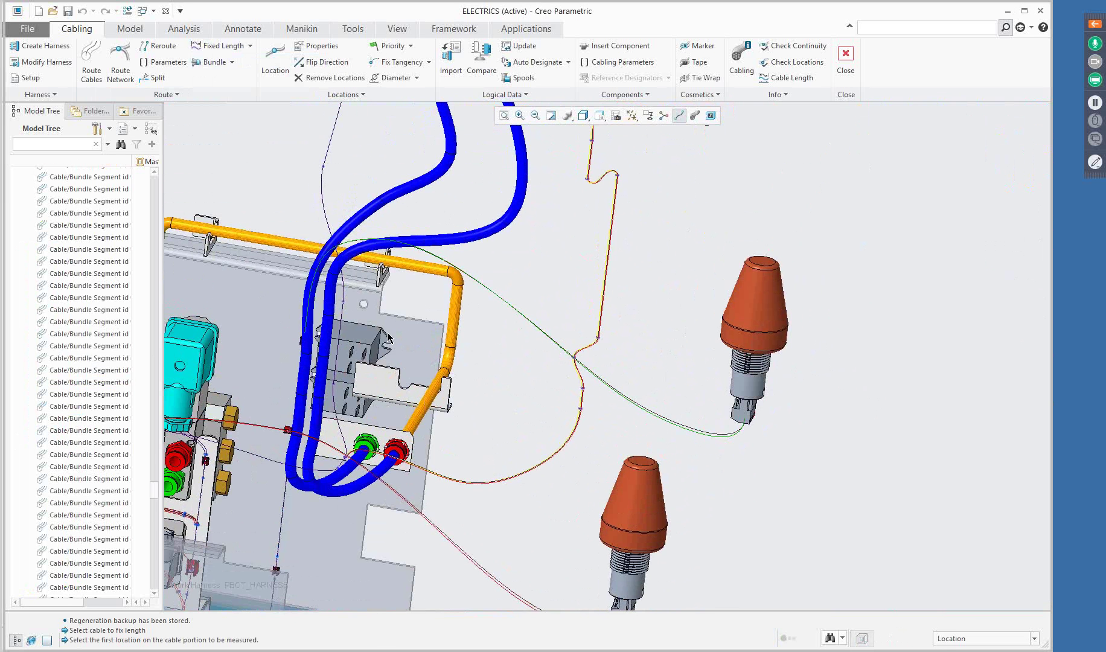
middle_click_drag(621, 415, 600, 410)
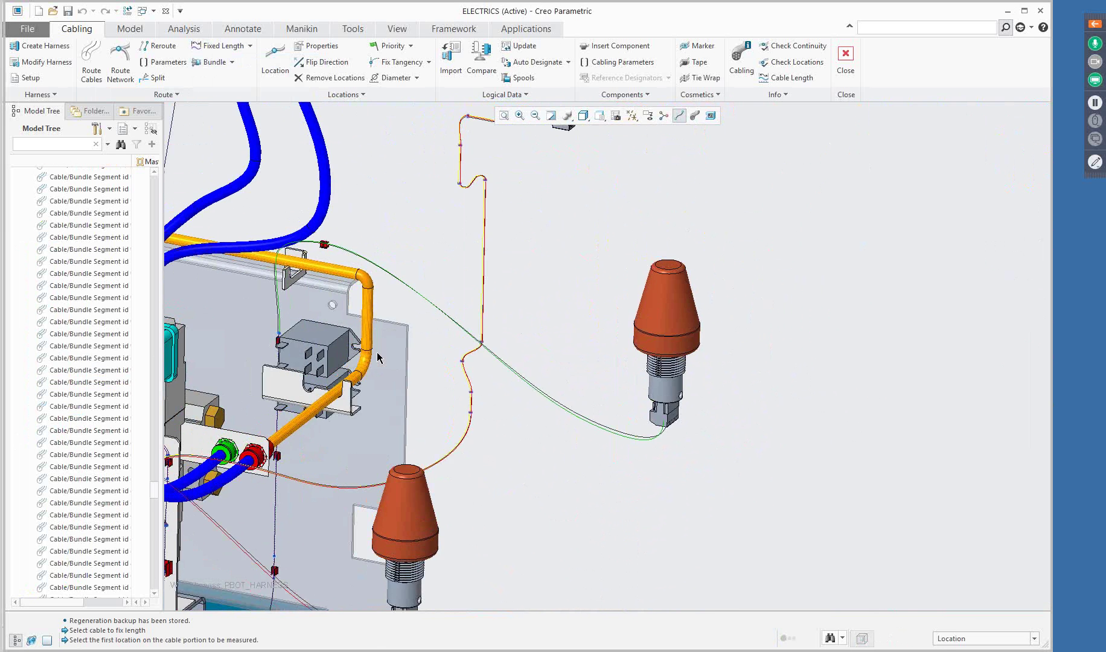
left_click(279, 340)
left_click(662, 425)
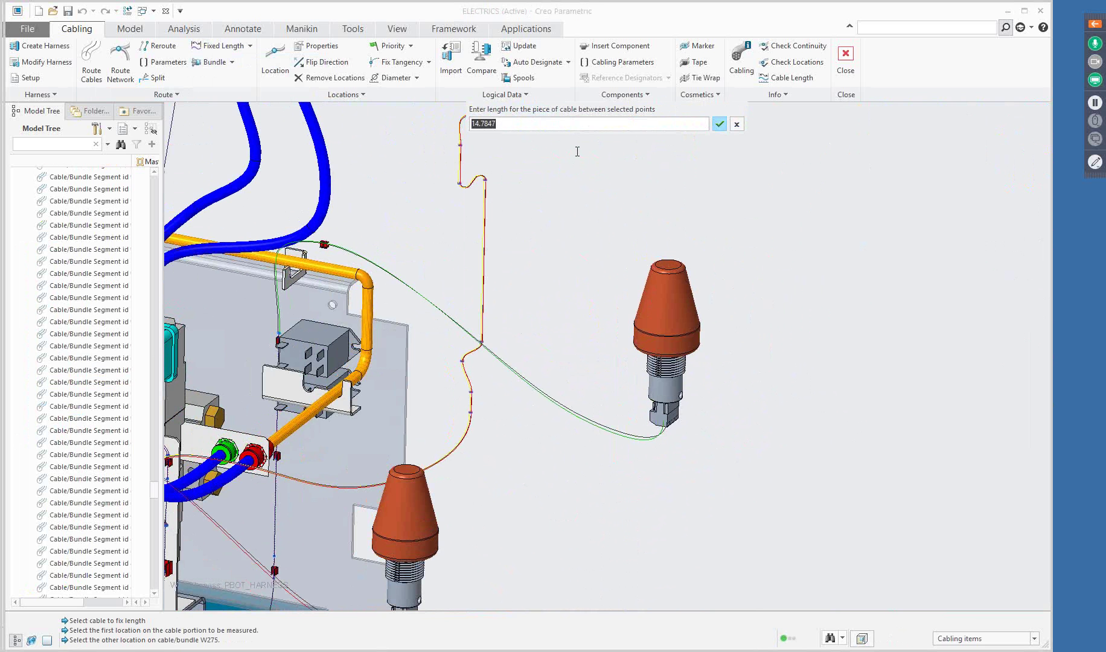
type("14")
key("Return")
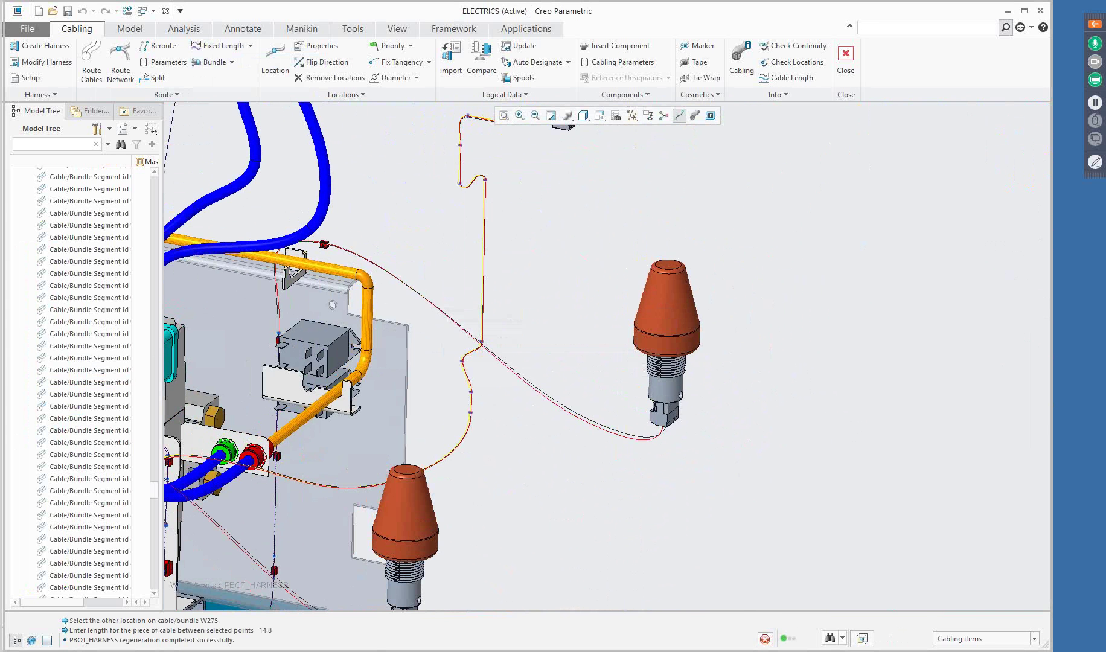
- Redefine the placement of LIGHT_HOLDER.PRT under the upper signal light and delete its Default constraint
middle_click_drag(601, 193, 704, 408)
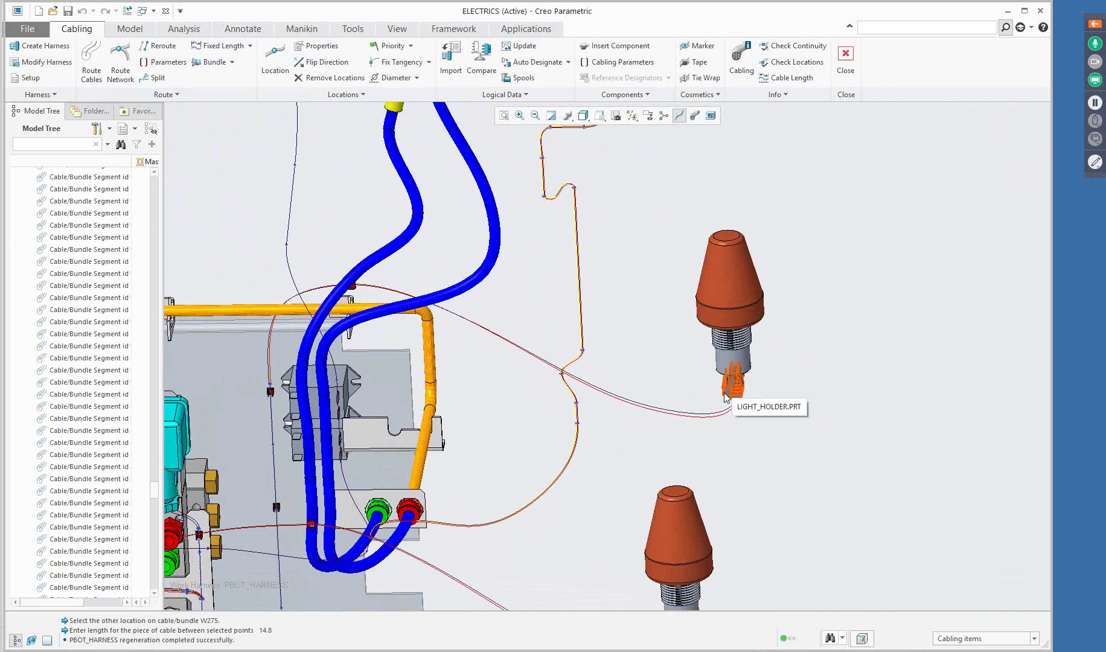
left_click(725, 395)
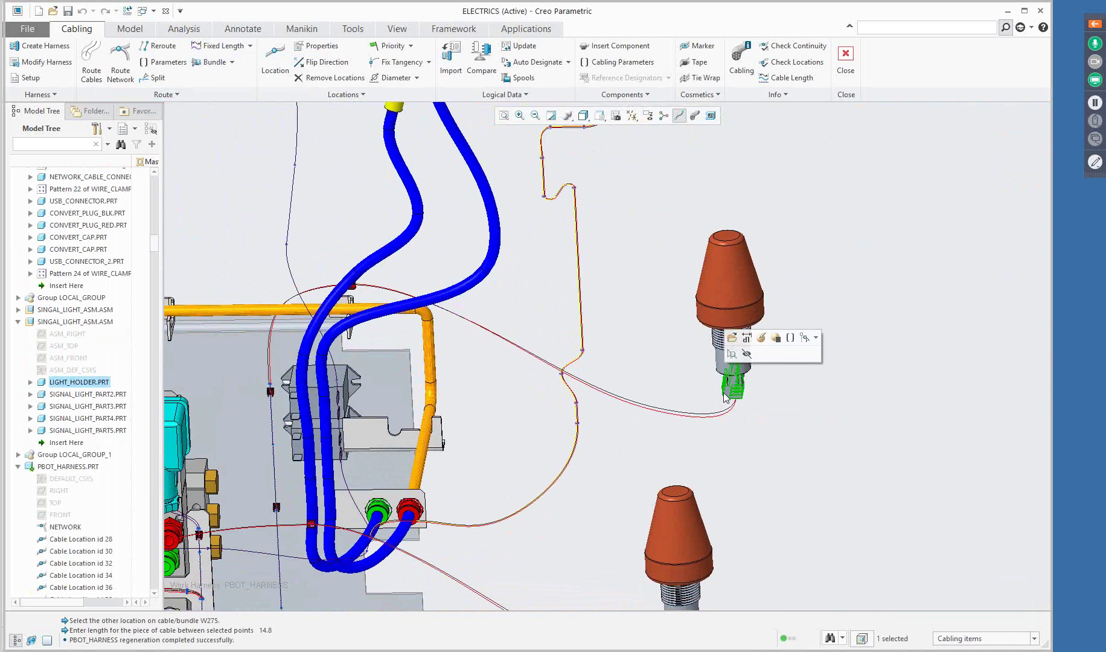
left_click(760, 342)
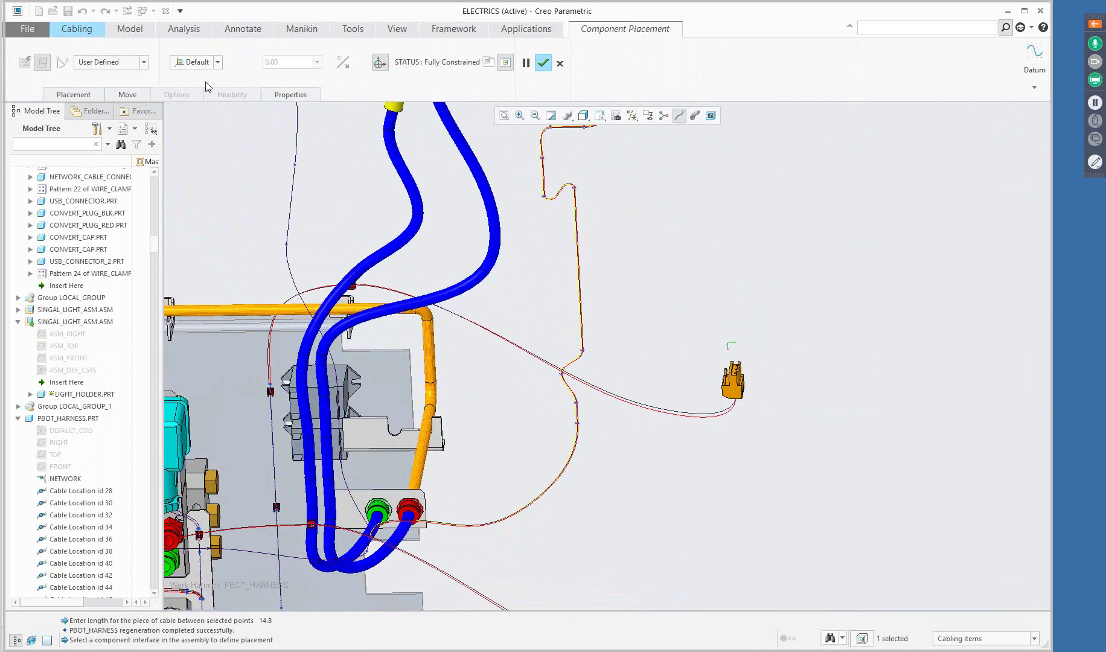
left_click(80, 94)
right_click(98, 135)
left_click(127, 140)
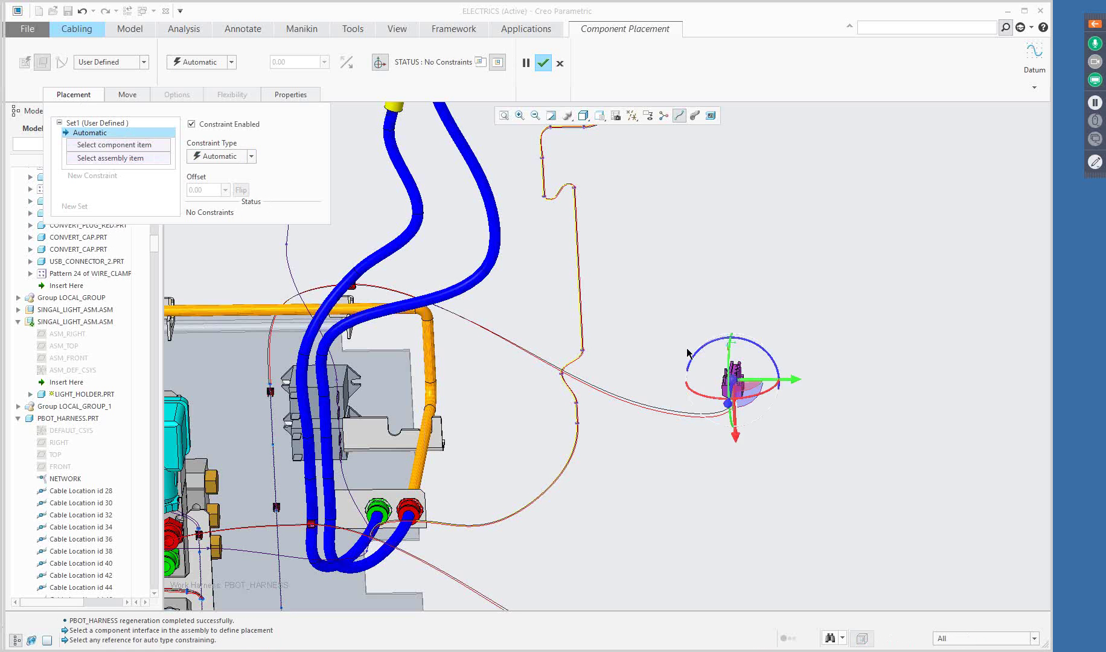
- Move the light holder sideways away from the signal light, lock it there with a Fix constraint, and accept the placement
left_click_drag(796, 381, 921, 384)
right_click(644, 209)
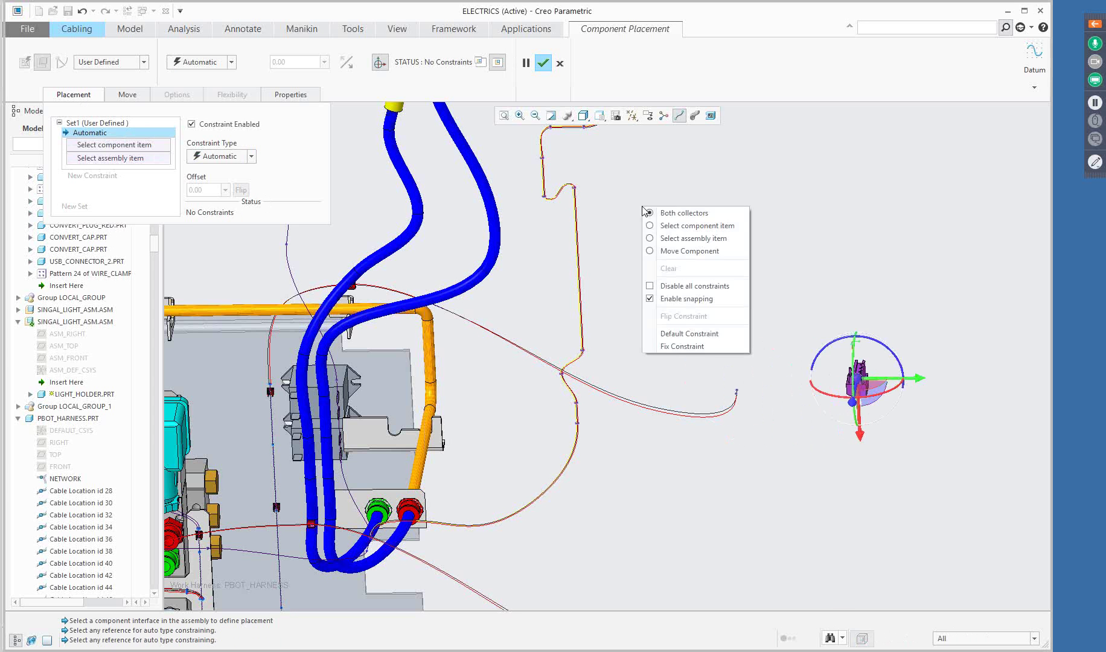
left_click(670, 347)
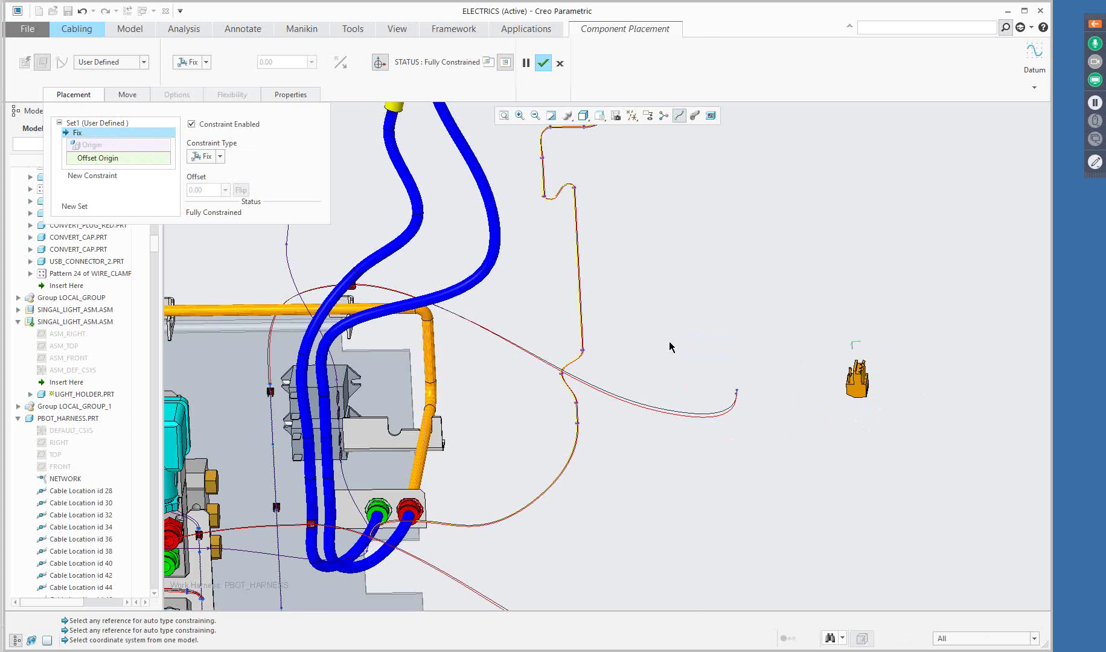
left_click(544, 64)
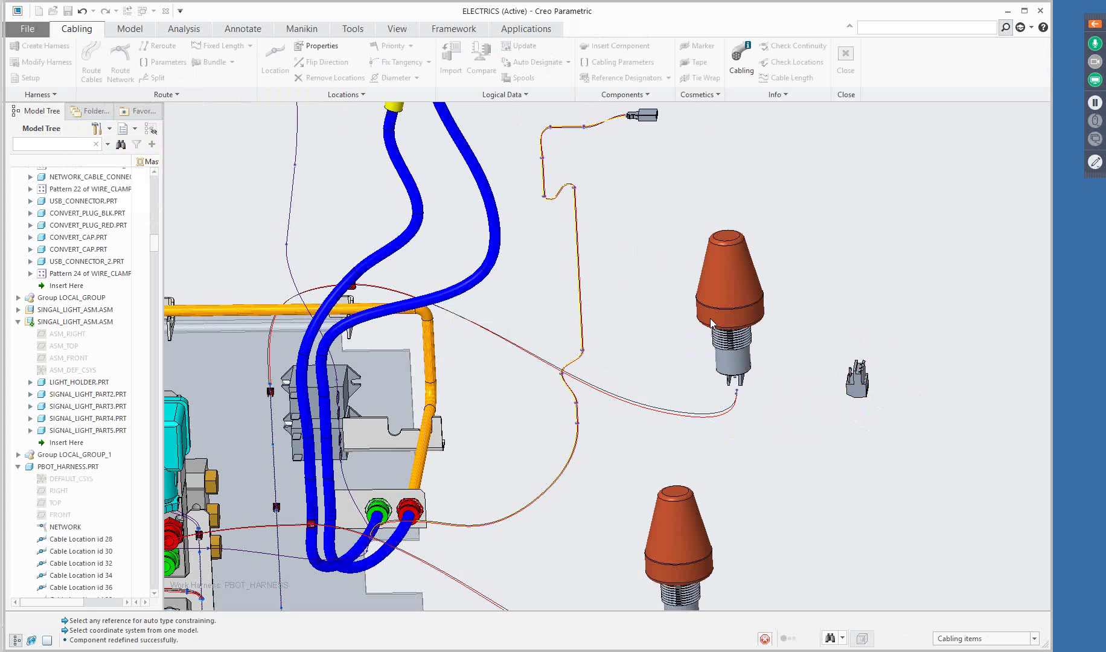
- Regenerate the ELECTRICS assembly and open the Notification Center for the failed regeneration
middle_click_drag(716, 317, 505, 173)
left_click(128, 12)
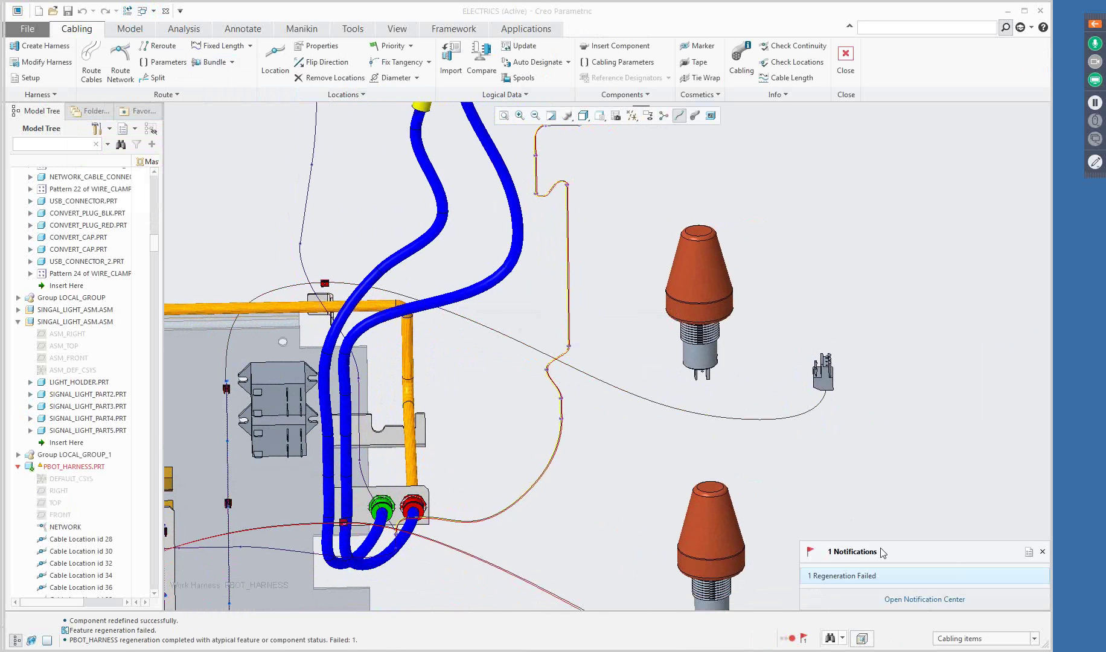
left_click(862, 577)
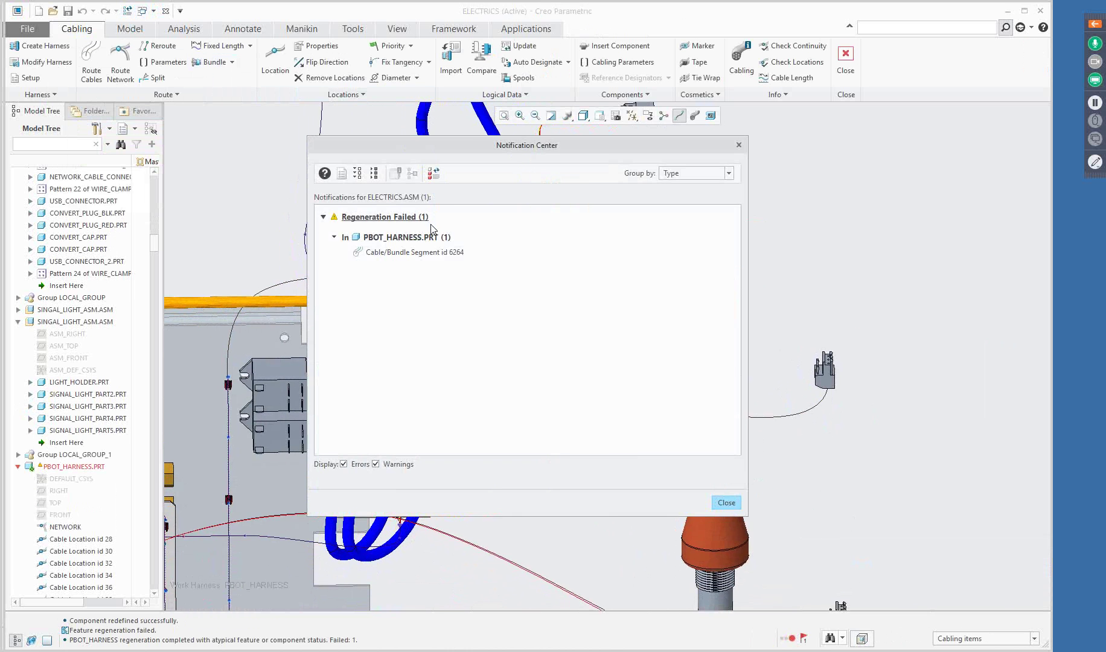
- Remove the fixed length from the failed Cable/Bundle Segment id 6264 in PBOT_HARNESS.PRT and confirm the removal
left_click(426, 252)
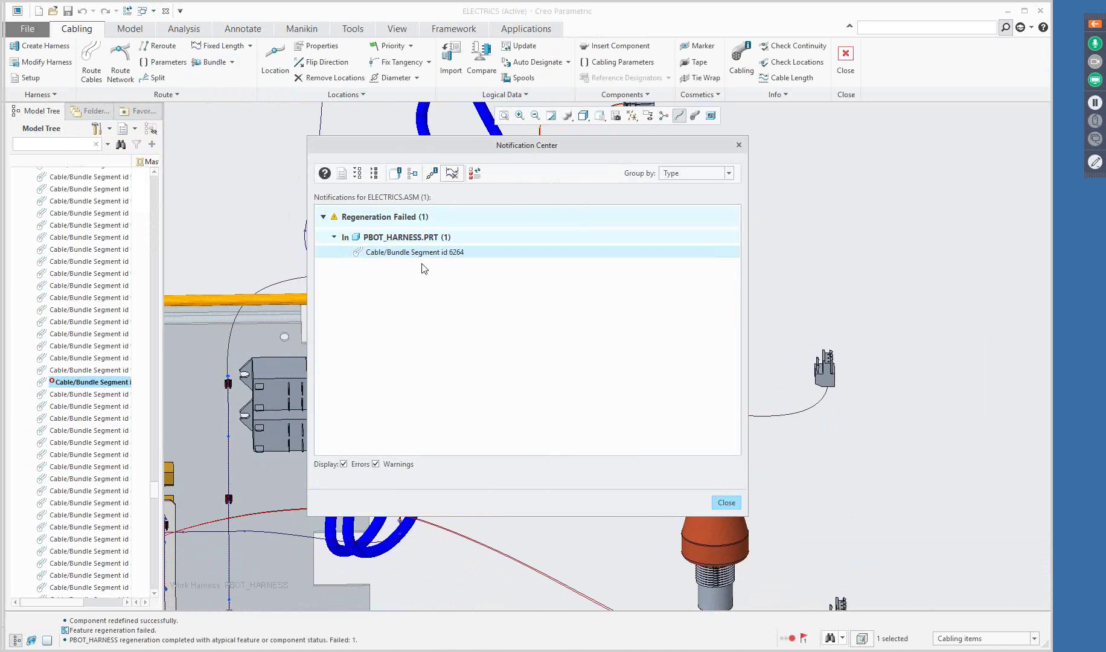
left_click(453, 174)
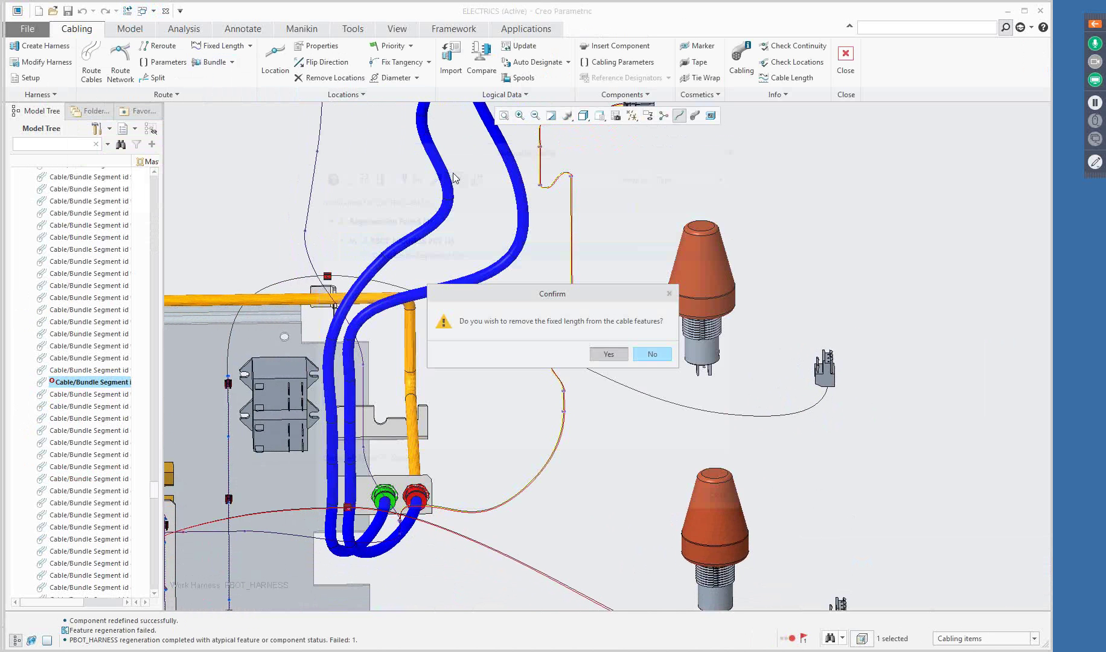
left_click_drag(609, 294, 721, 160)
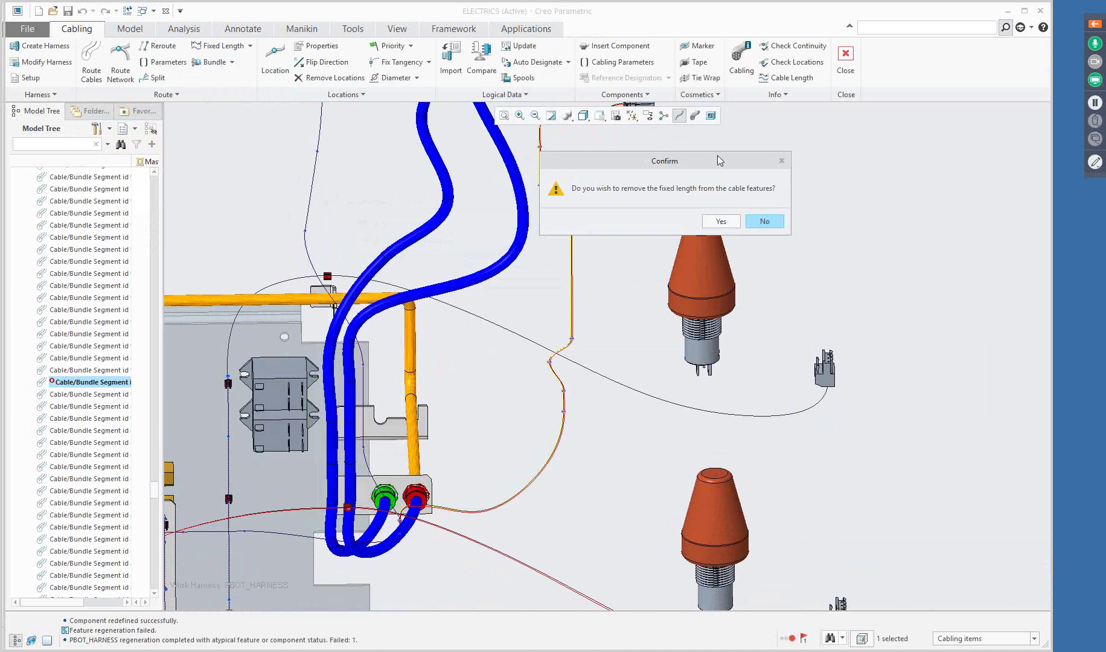
left_click(723, 222)
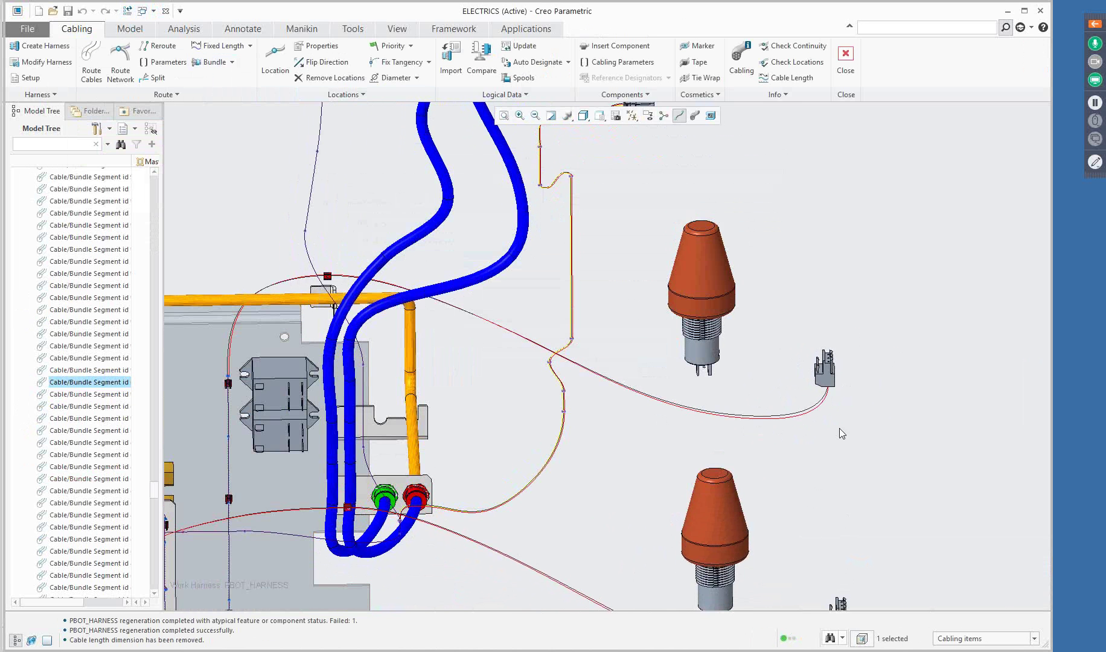
middle_click_drag(843, 386, 836, 426)
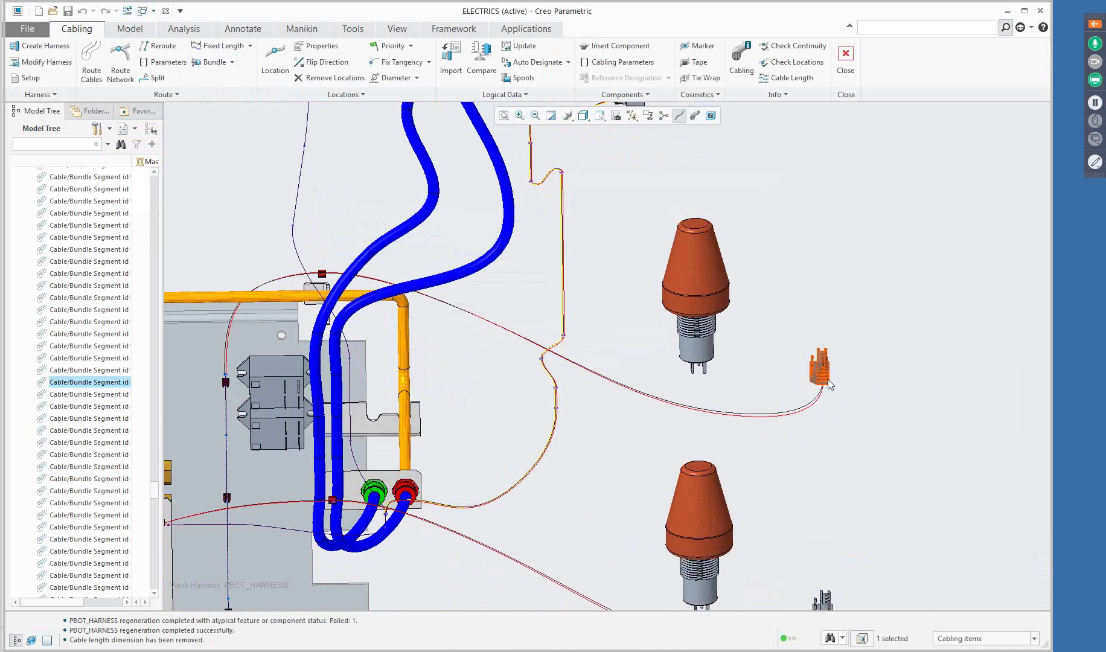
middle_click_drag(828, 384, 835, 391)
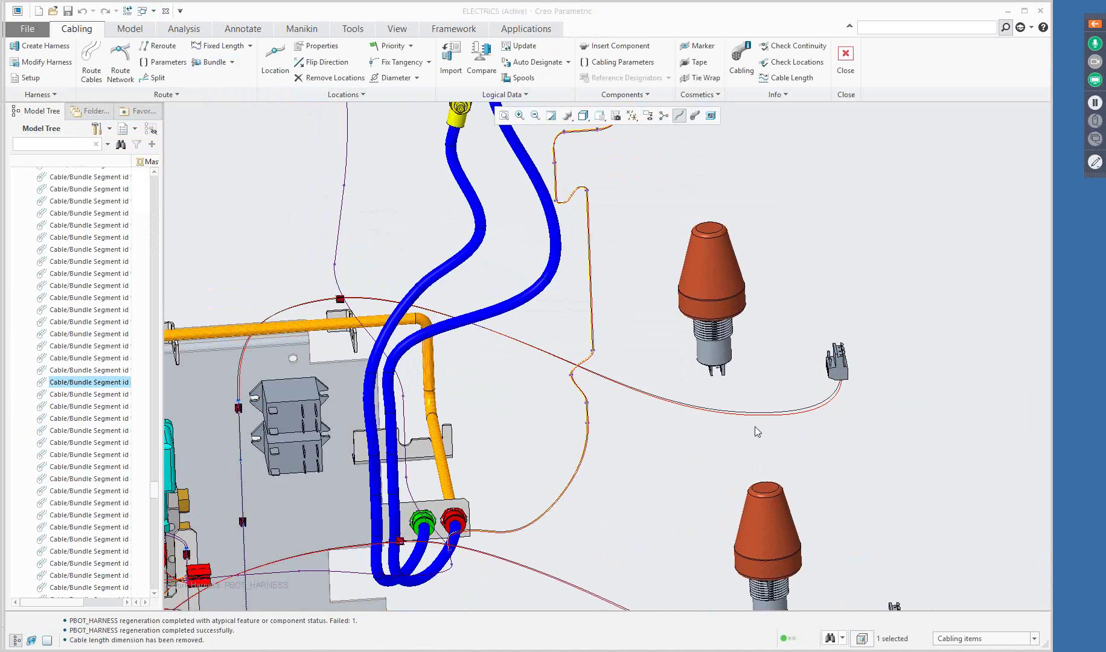
- Display the cables with their correct thickness and bring the wiring between the green-labelled circuit boards into close view
left_click(801, 347)
scroll(801, 347, "down", 8)
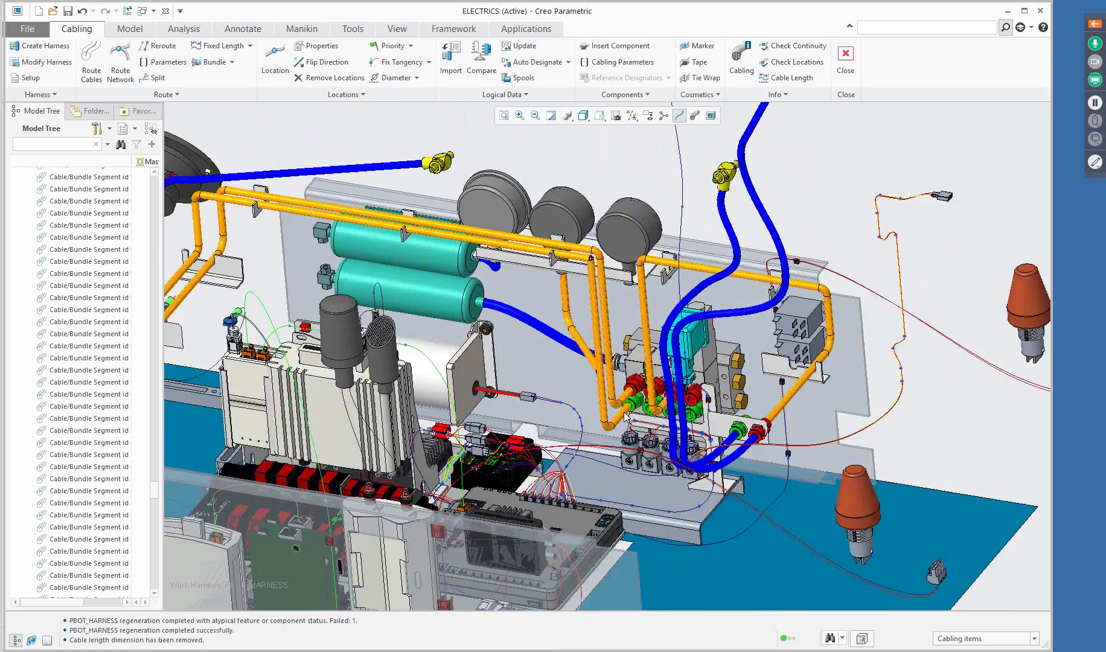
middle_click_drag(626, 416, 595, 453, "shift")
scroll(596, 458, "up", 10)
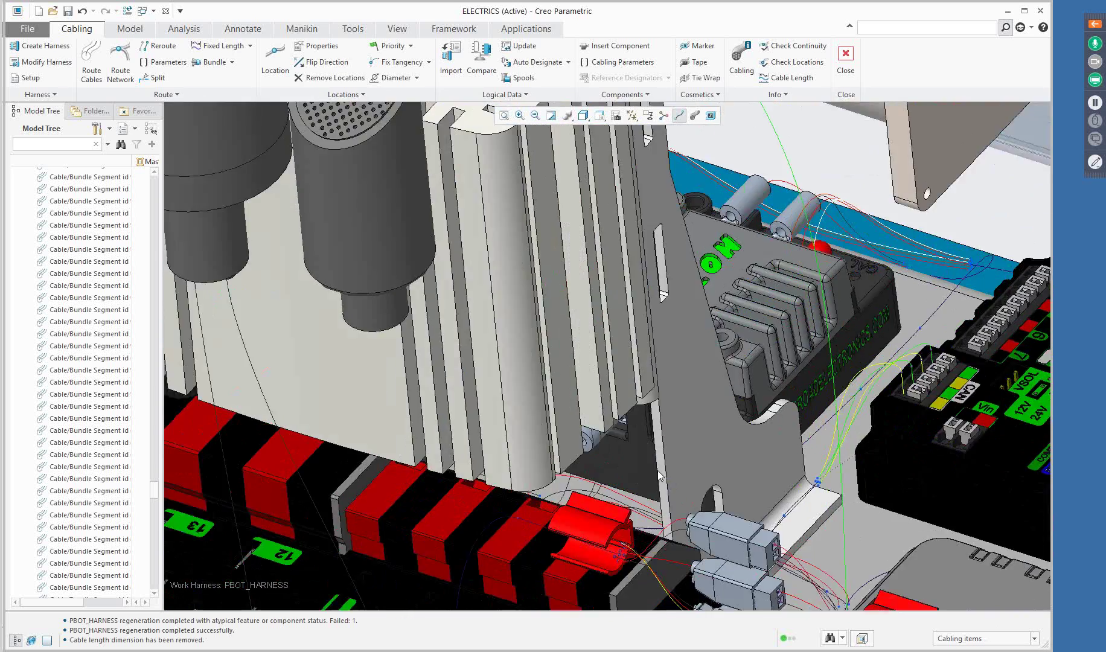
middle_click_drag(660, 477, 688, 476)
middle_click_drag(890, 438, 392, 439, "shift")
scroll(702, 389, "down", 2)
scroll(703, 385, "down", 1)
mouse_move(721, 371)
middle_mouse_down()
mouse_move(719, 361)
mouse_move(719, 383)
middle_mouse_up()
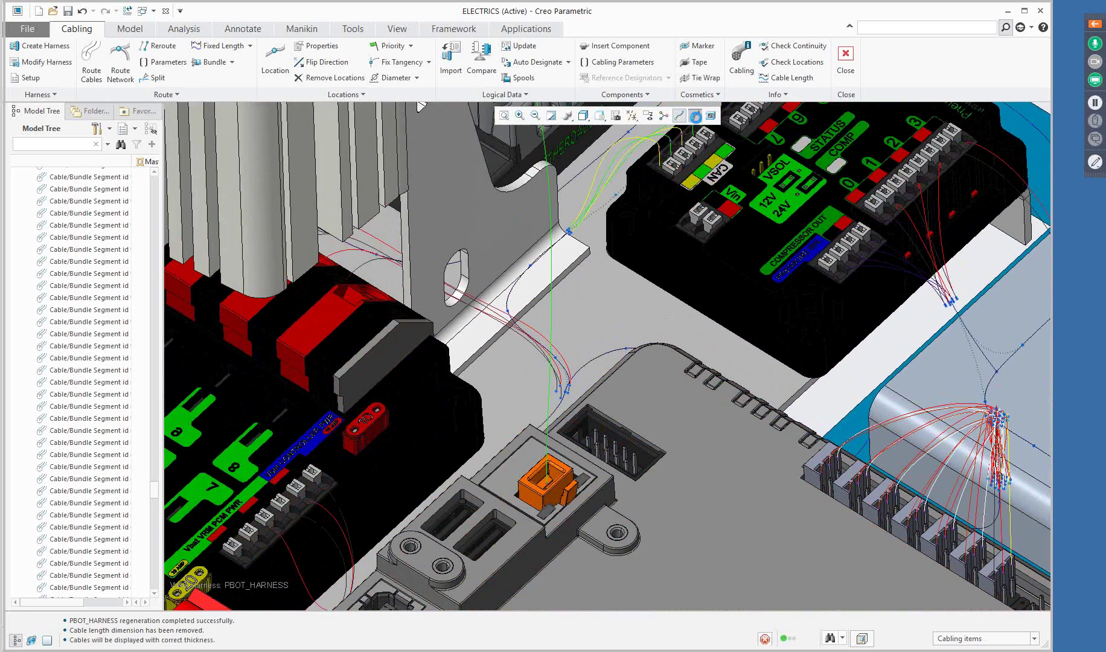
left_click(695, 116)
middle_click_drag(671, 332, 735, 351, "shift")
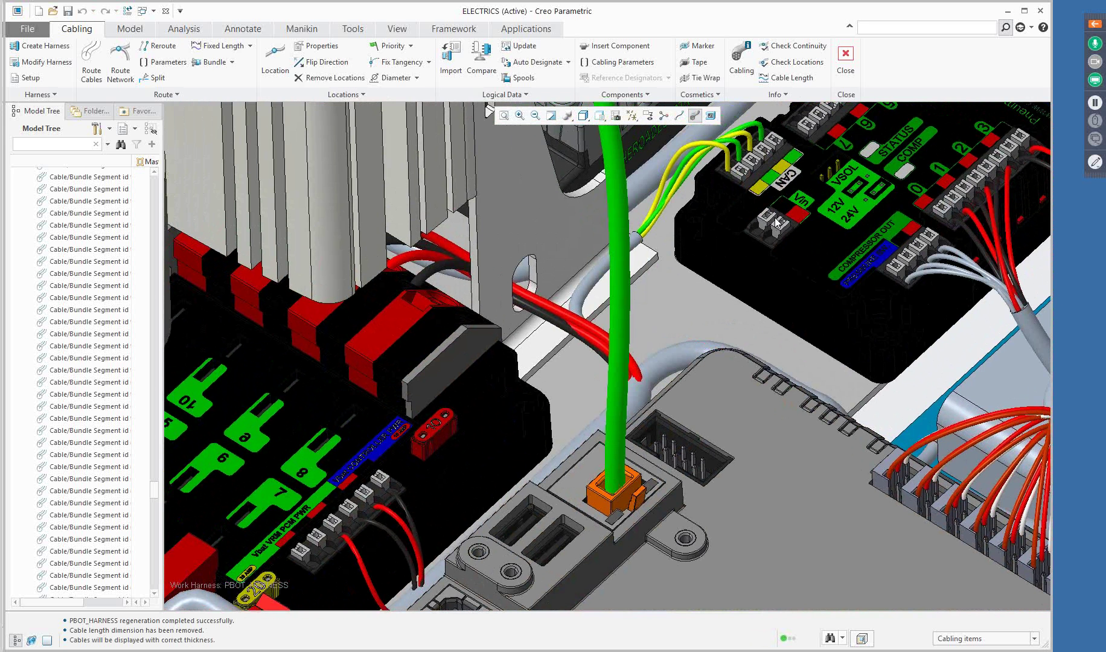
middle_click_drag(641, 337, 689, 311, "shift")
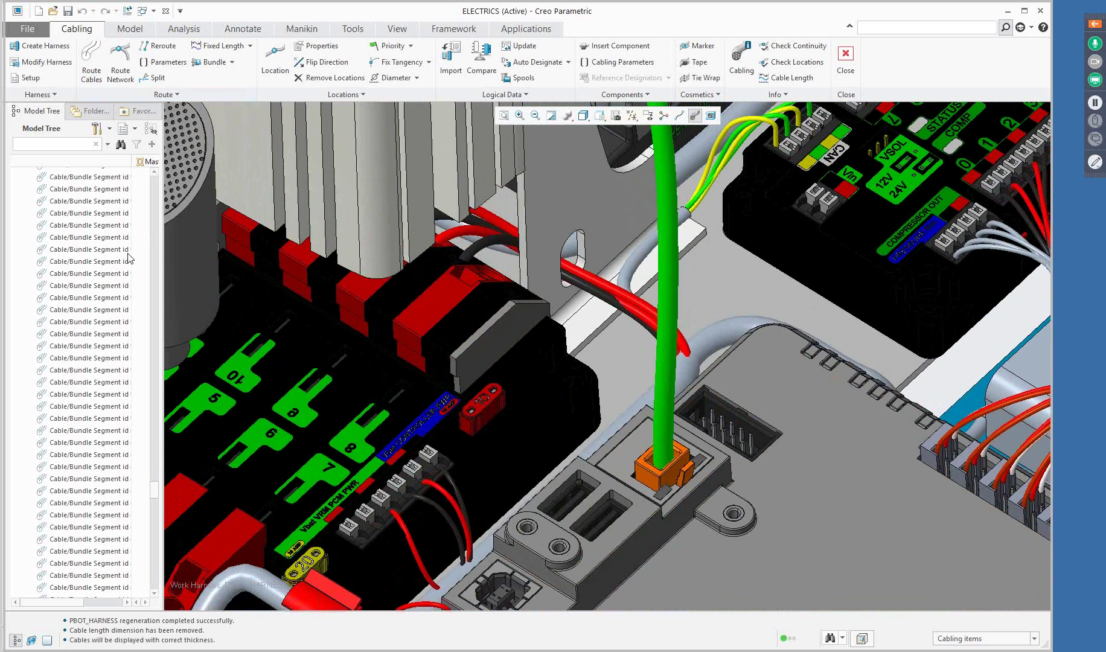
- Start Route Cables and review its options for preview, undesignated CSYS and locations
left_click(92, 72)
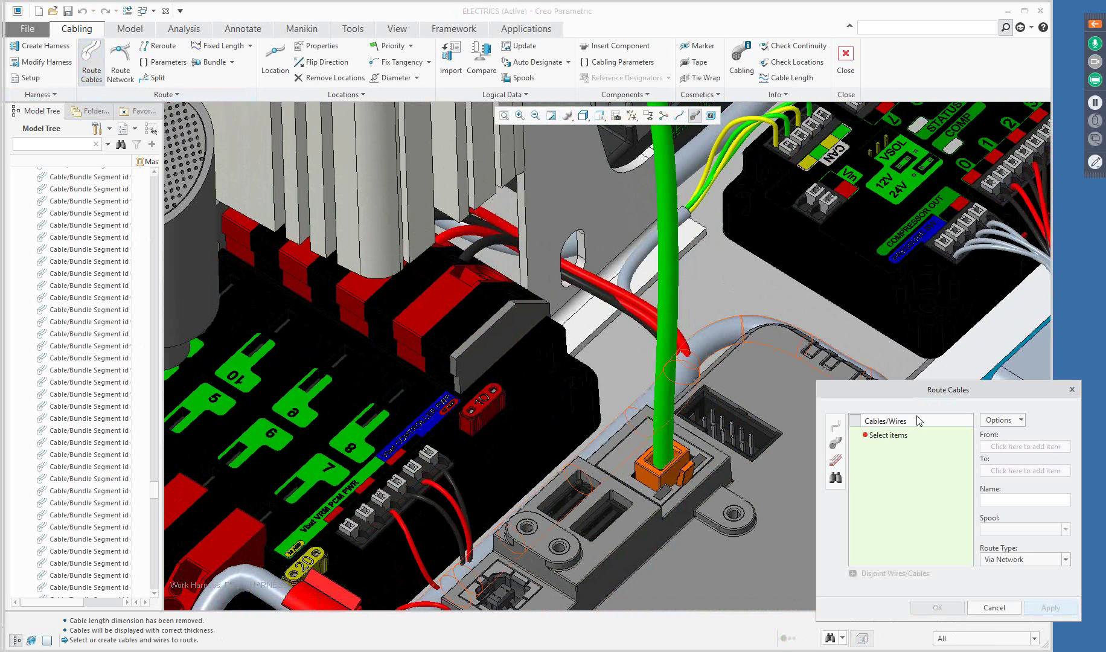
left_click_drag(925, 390, 845, 93)
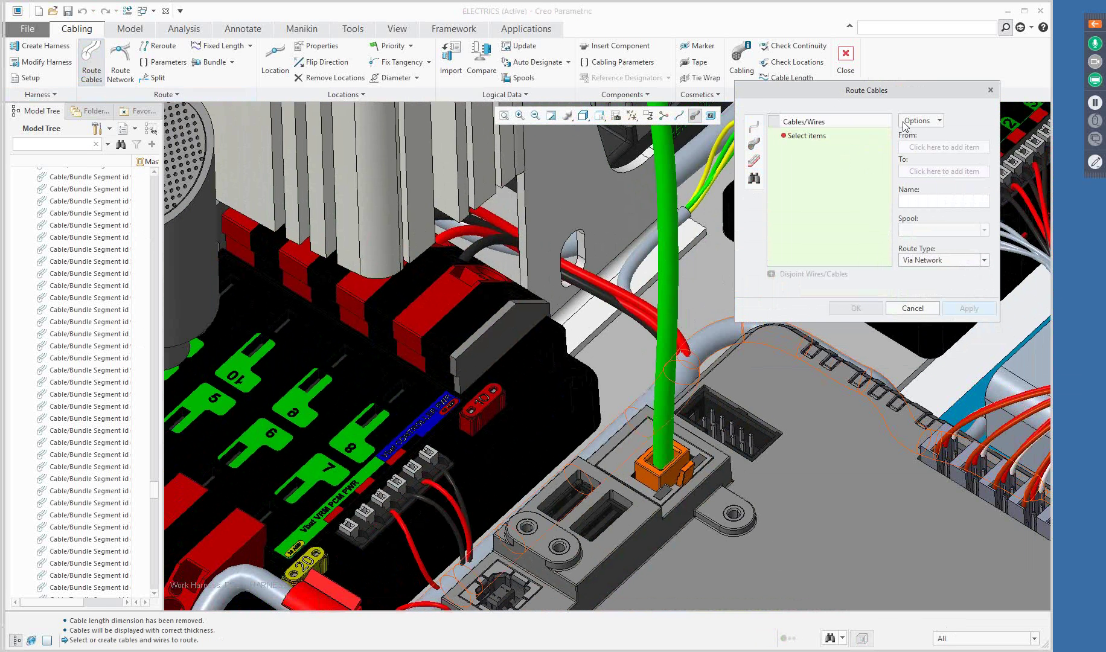
left_click(939, 124)
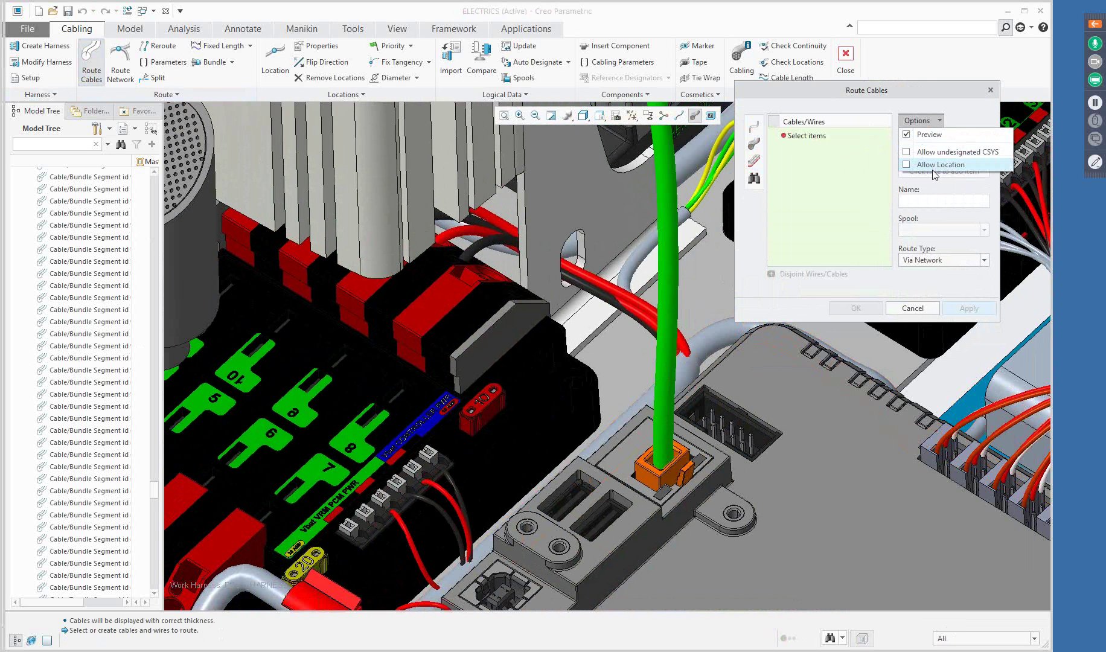
left_click(944, 119)
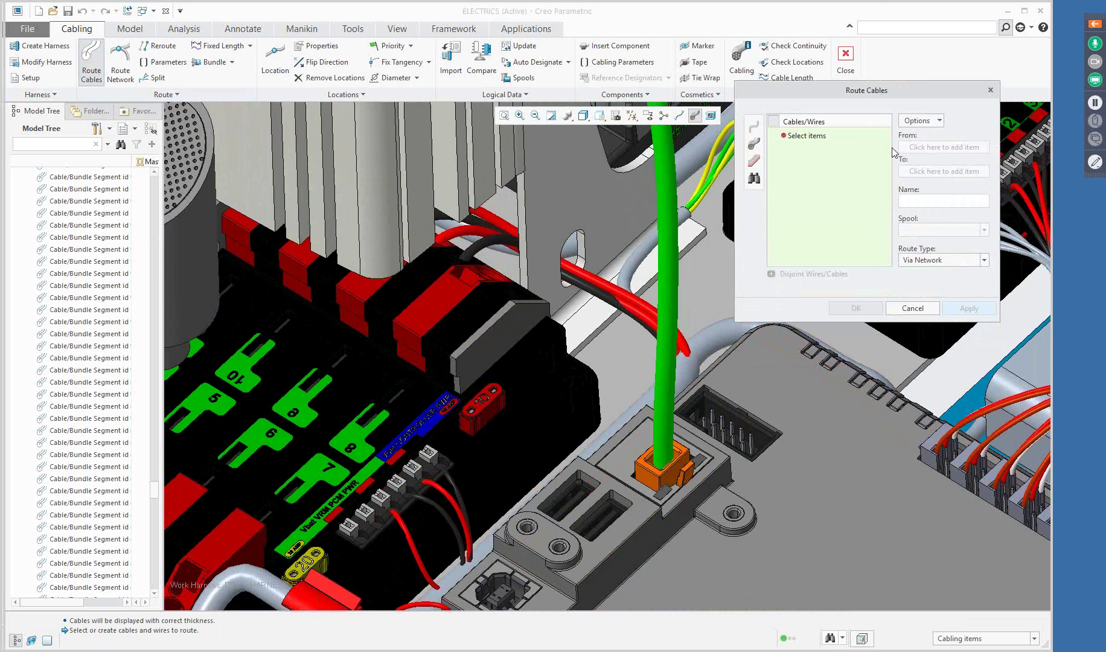
- Find the wires W001 and W002 and add both to the list of cables to route
left_click(755, 178)
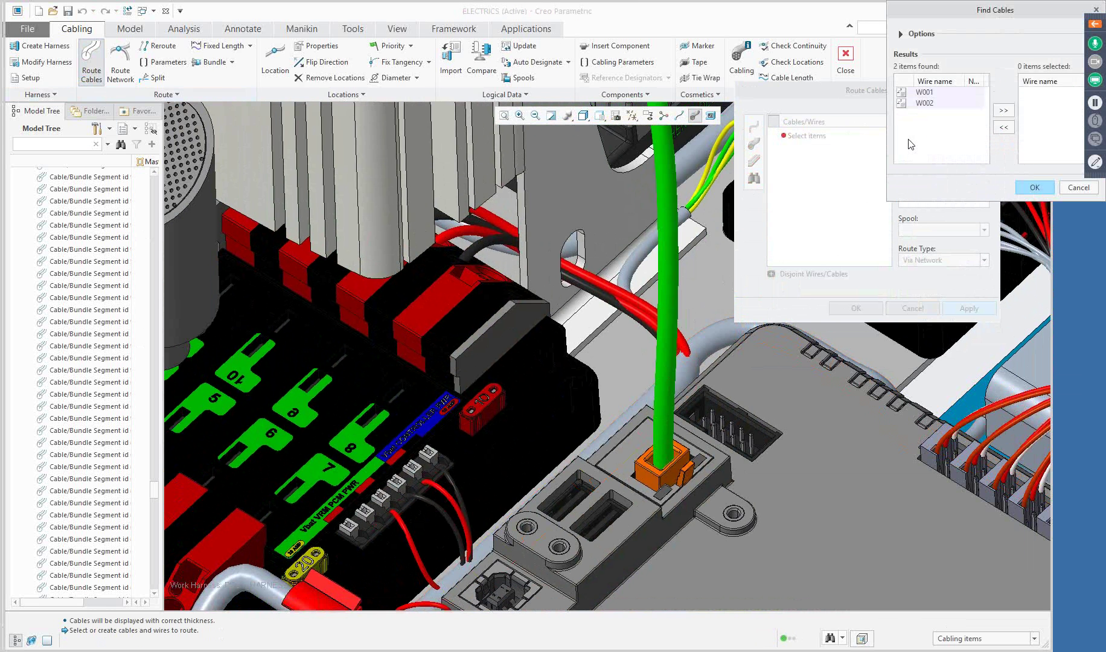
left_click(934, 93)
left_click(934, 103, "shift")
left_click(1003, 111)
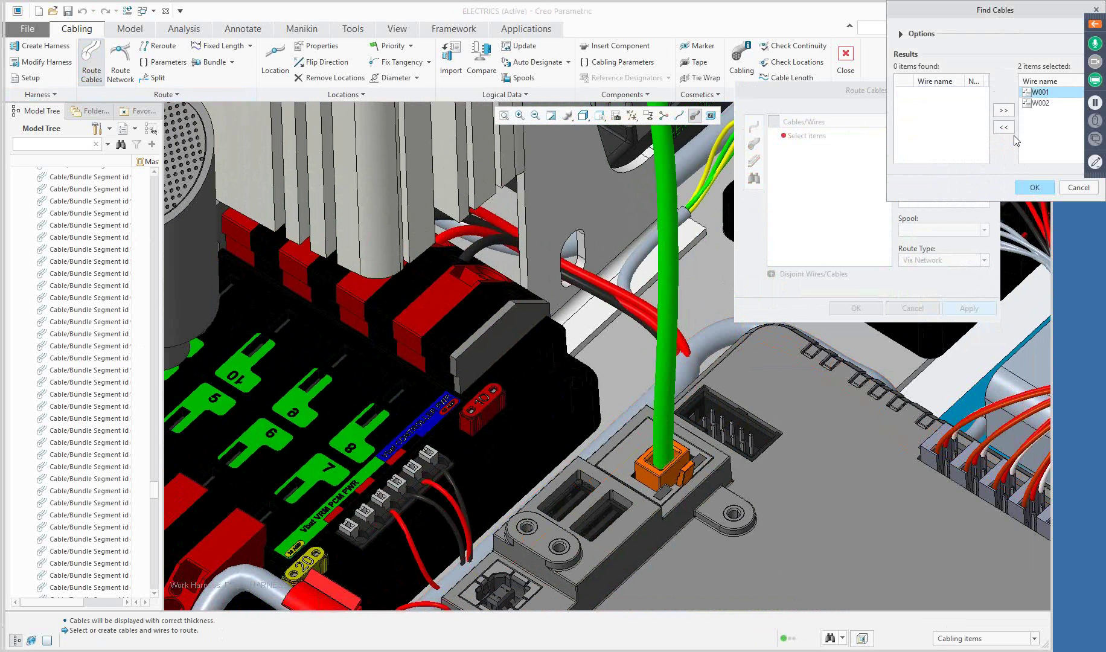
left_click(1035, 188)
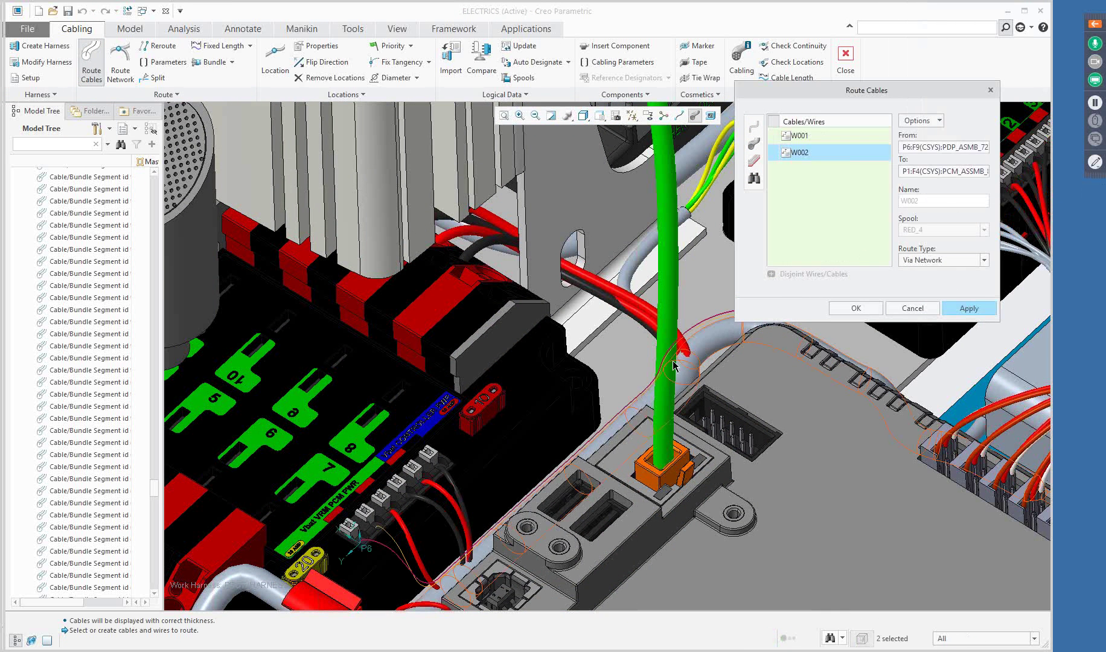
- Check the previewed path of W001 and W002, apply their Via Network routing, and finish Route Cables
middle_click_drag(757, 388, 571, 387, "shift")
scroll(614, 319, "up", 1)
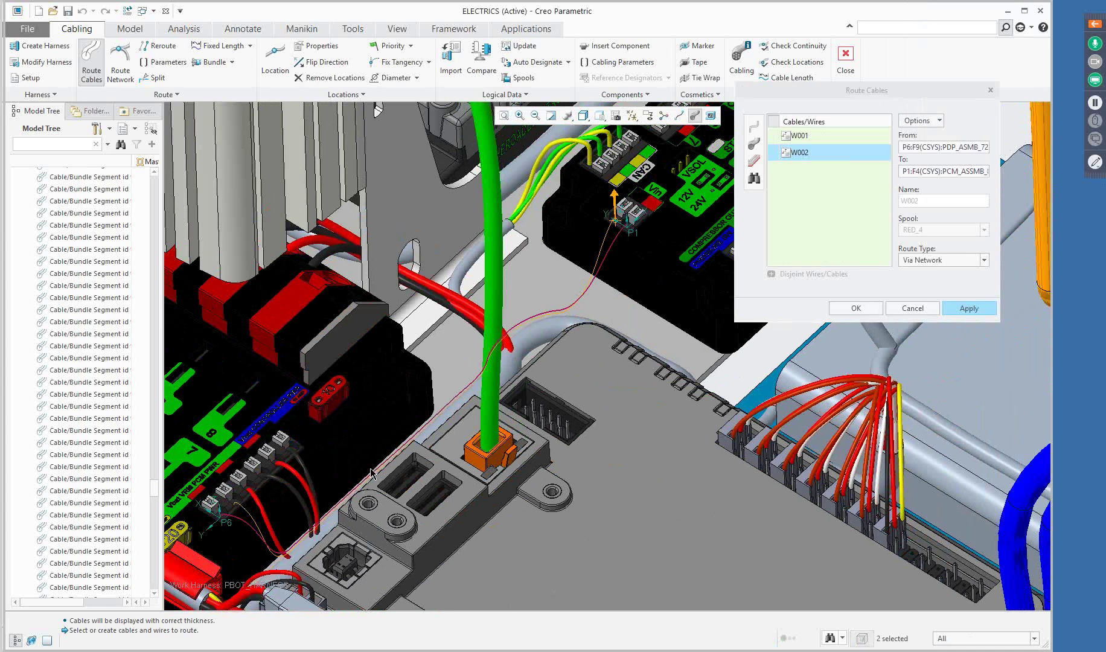
left_click(967, 309)
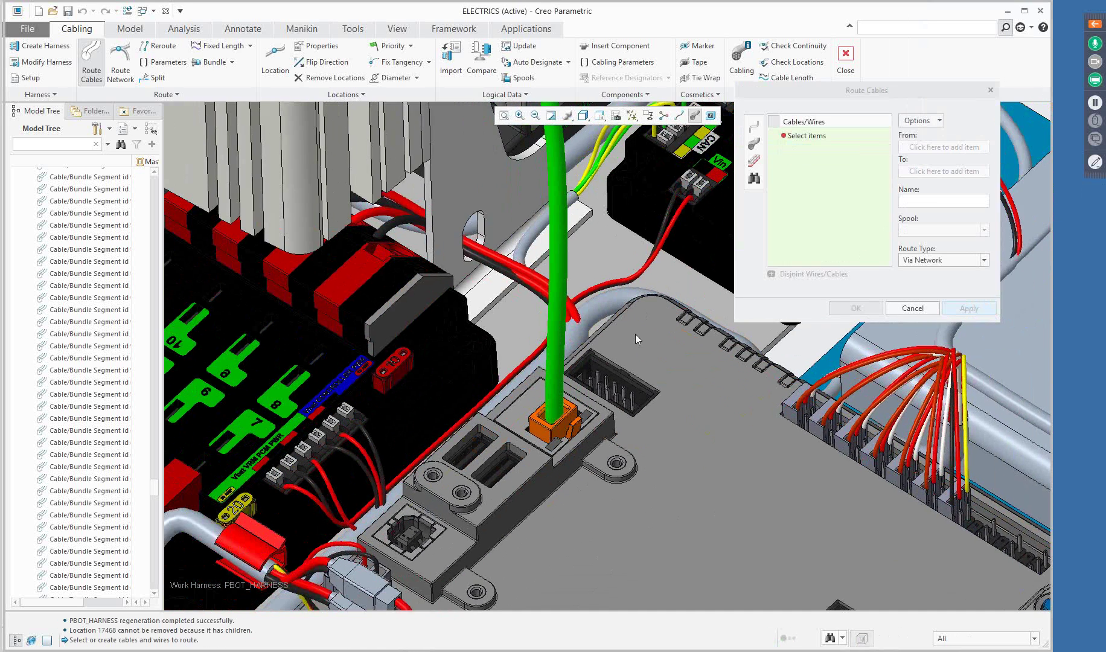
middle_click(635, 334)
middle_click_drag(636, 342, 722, 192, "shift")
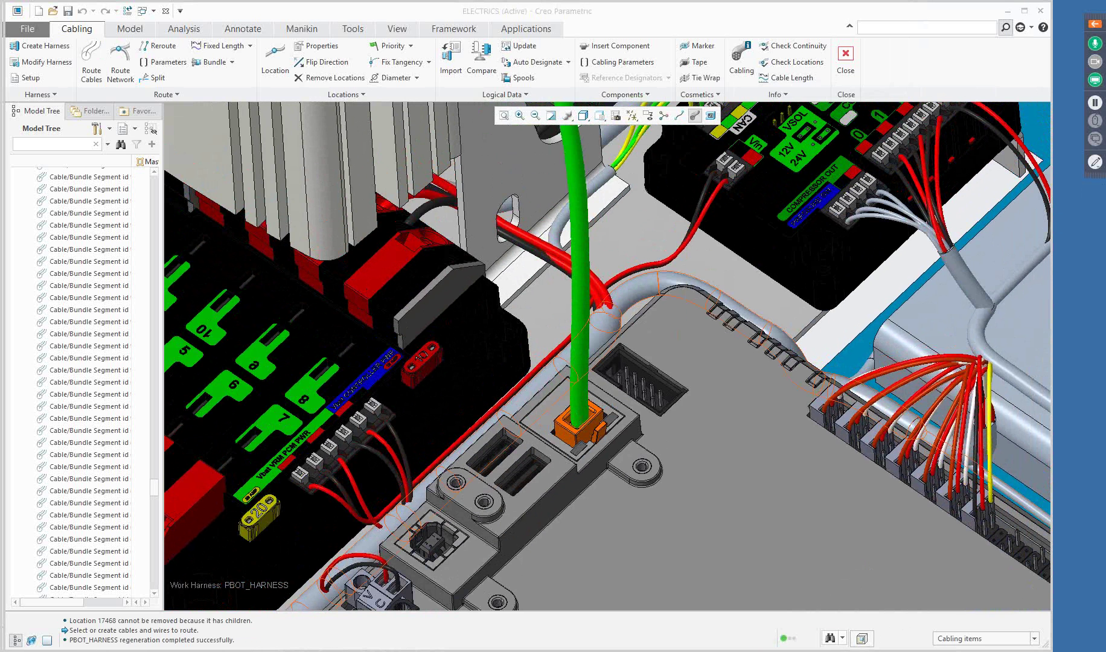
middle_click_drag(616, 303, 549, 317, "shift")
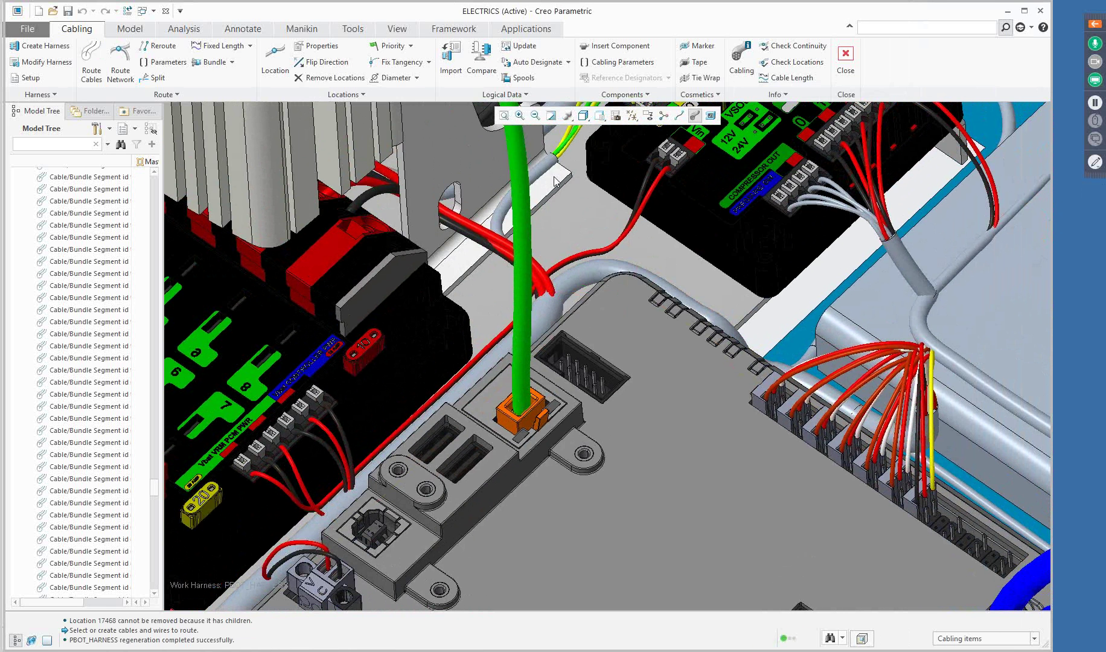
- Modify the grey bundle along the controller by adding the red and black wires running to the Vin connector
left_click(233, 63)
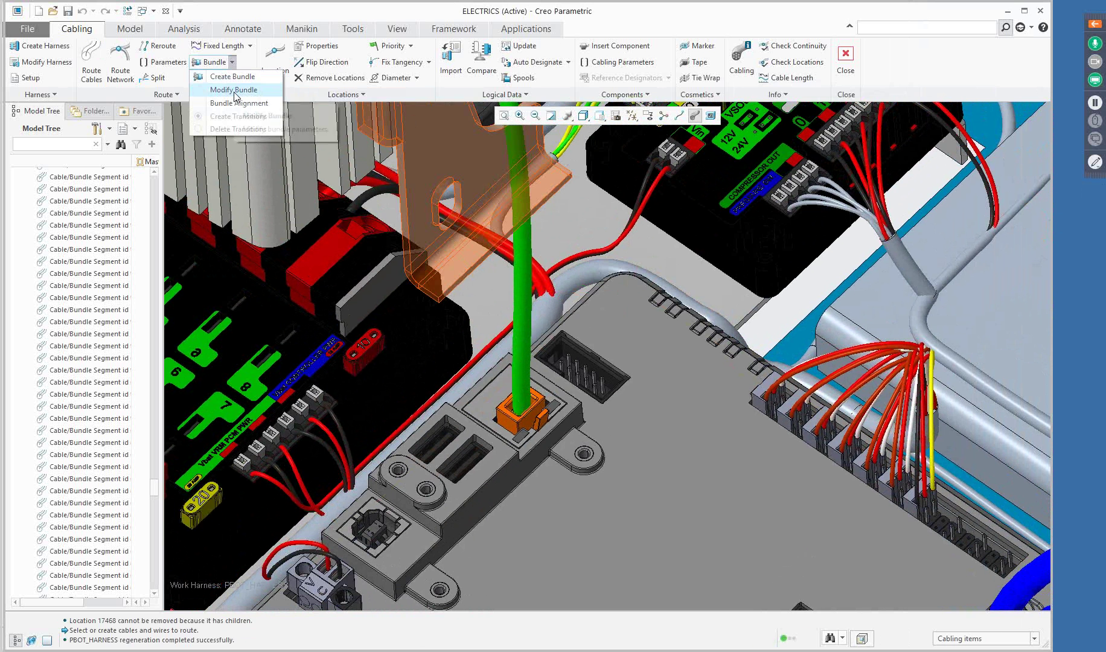
left_click(235, 91)
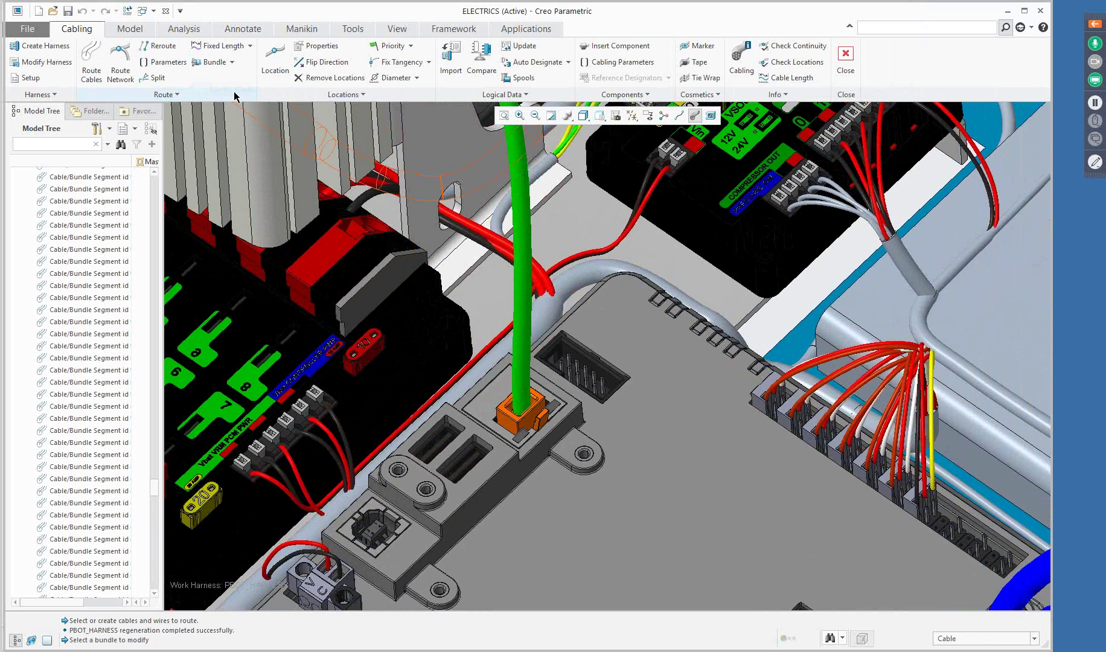
left_click(547, 323)
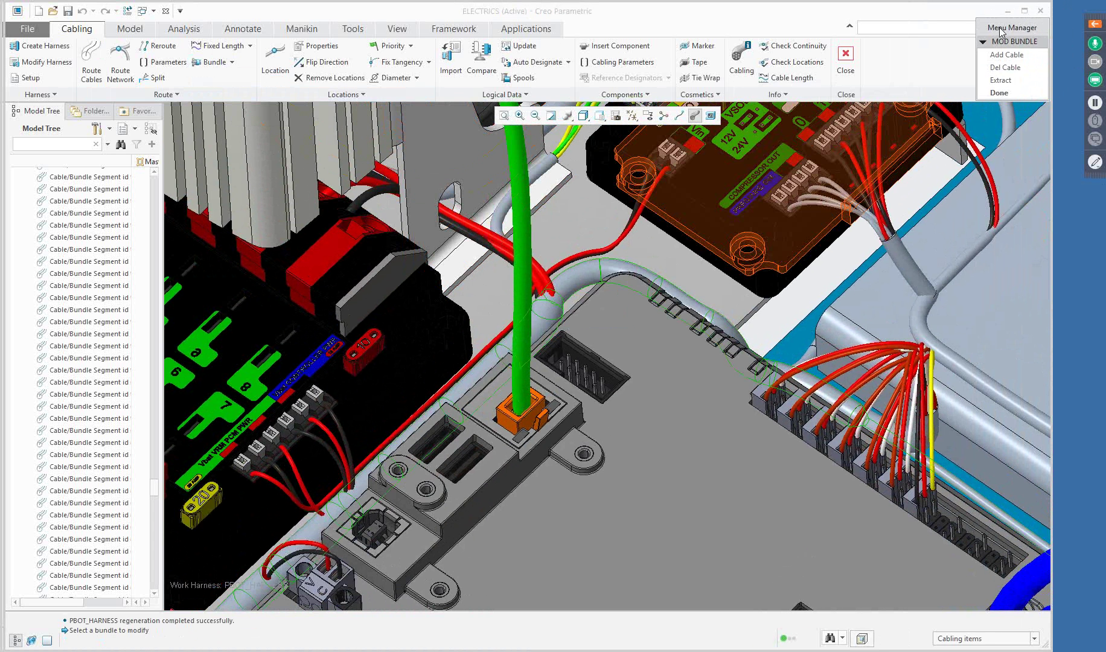
left_click_drag(1014, 23, 979, 57)
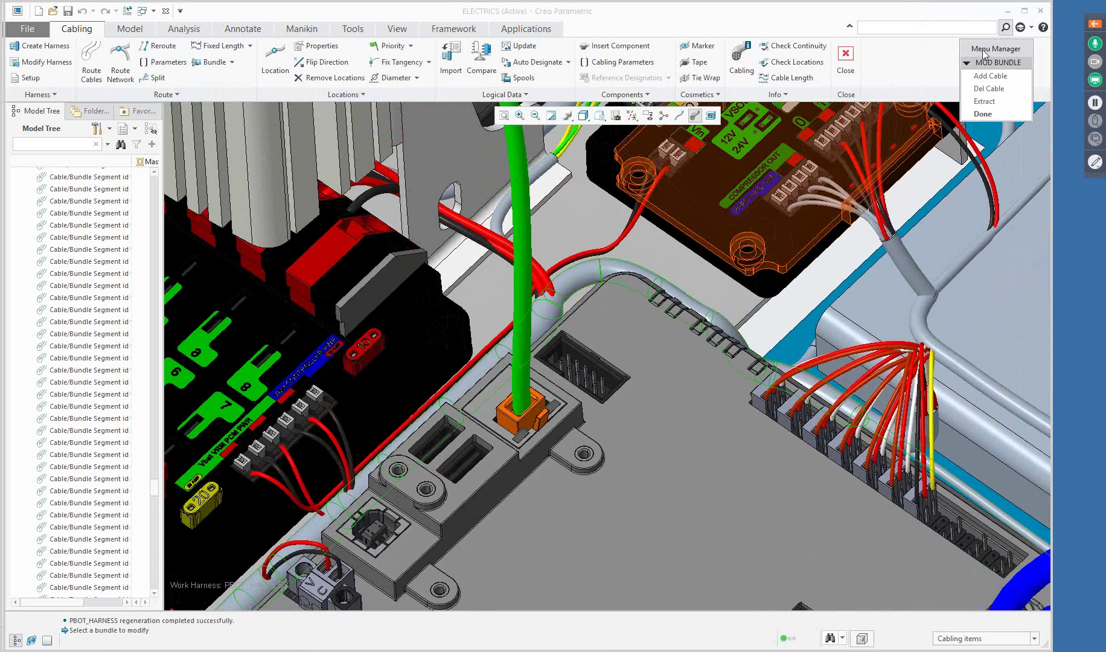
left_click(986, 82)
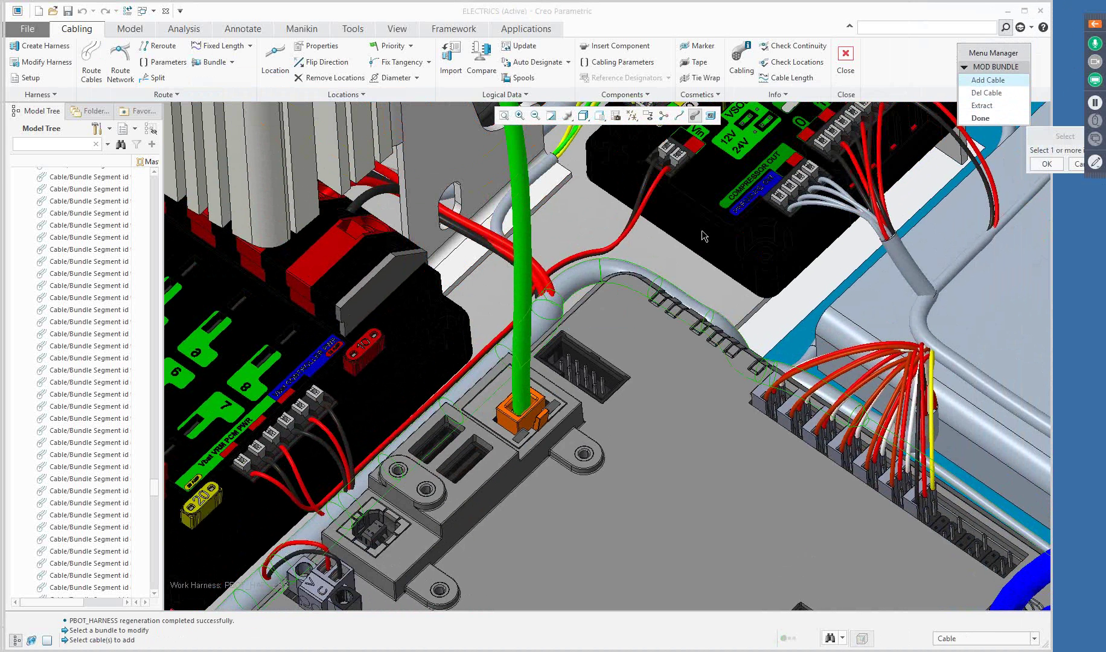
left_click(628, 236)
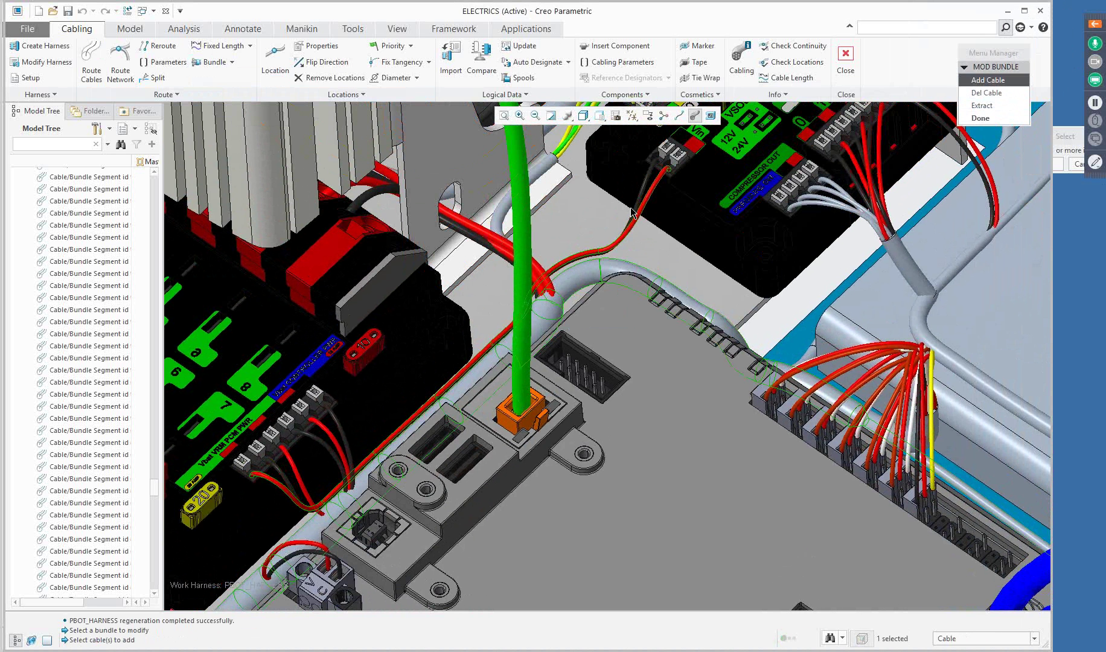
left_click(632, 214)
left_click_drag(1065, 143, 959, 184)
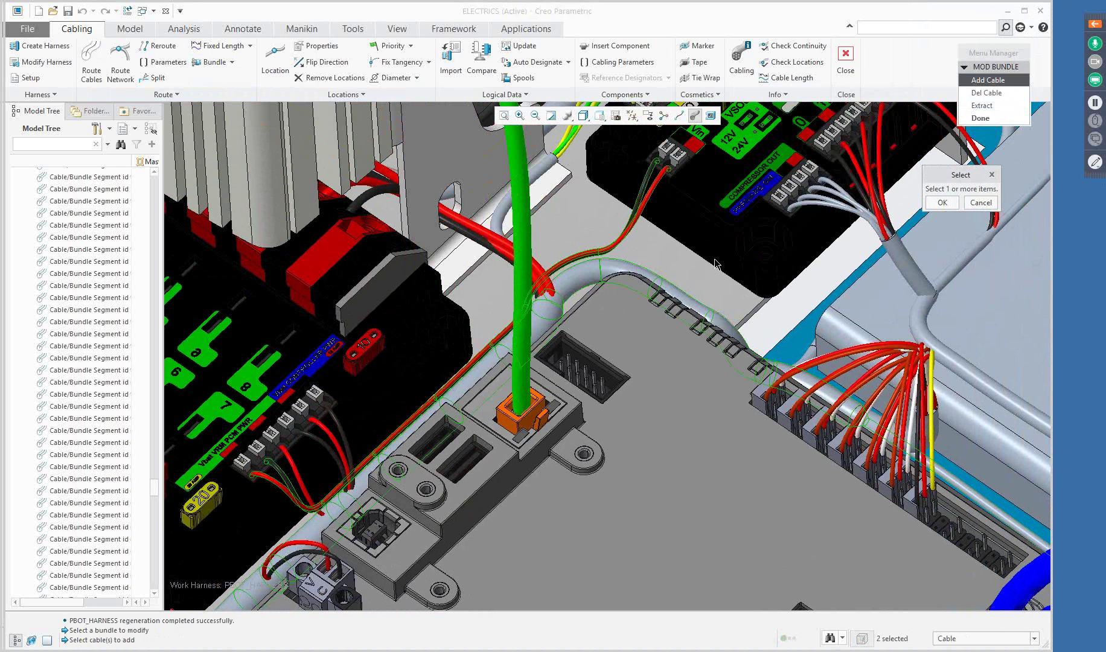
left_click(950, 205)
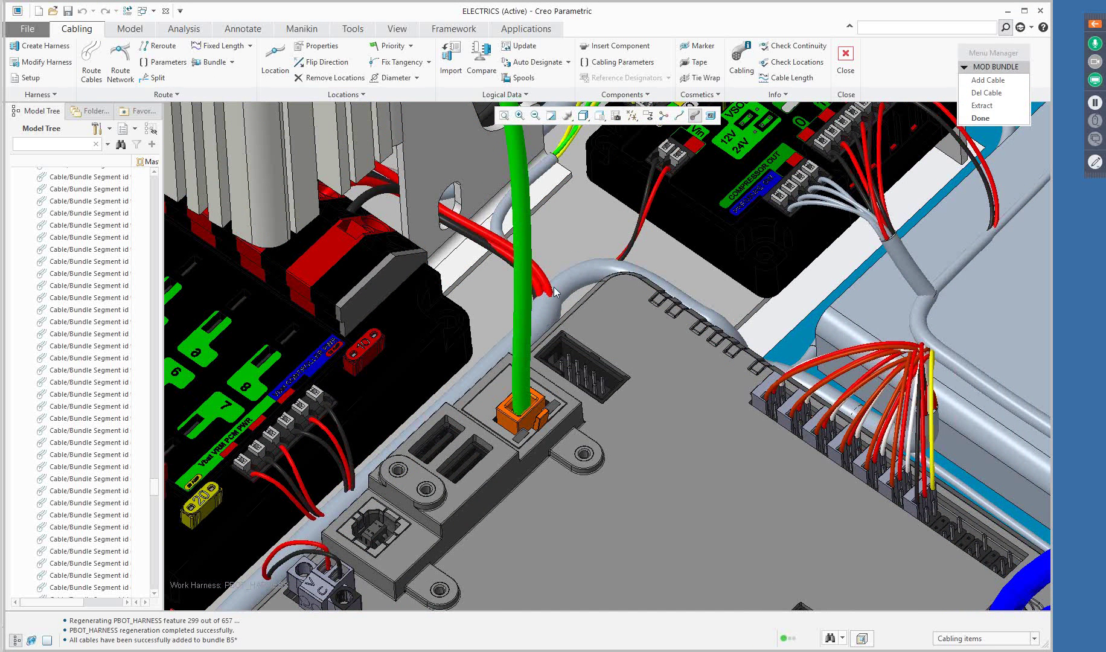
- Extract W001 and W002 from the grey bundle and finish modifying it
mouse_move(535, 340)
middle_mouse_down()
mouse_move(542, 354)
mouse_move(514, 357)
mouse_move(543, 331)
middle_mouse_up()
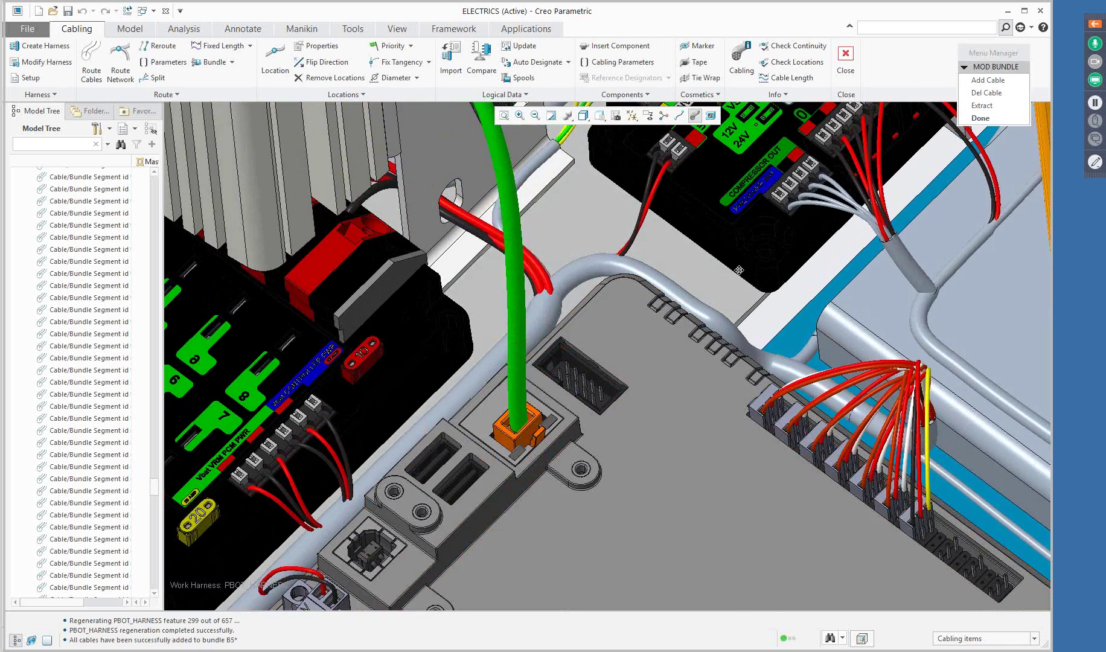
middle_click_drag(743, 276, 800, 290, "shift")
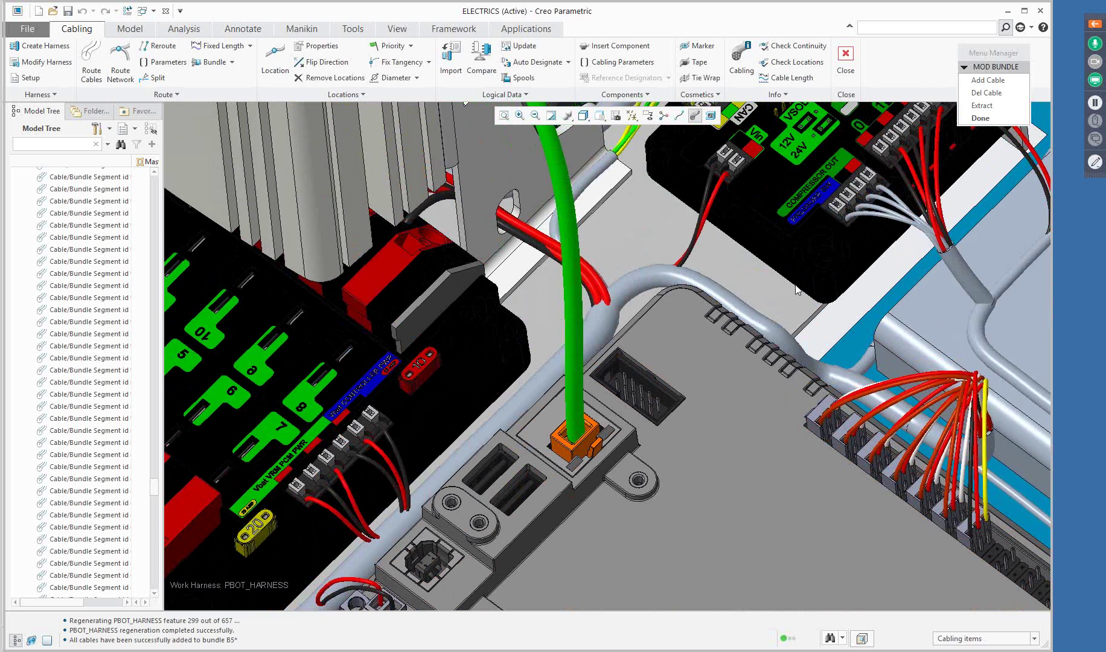
left_click(975, 106)
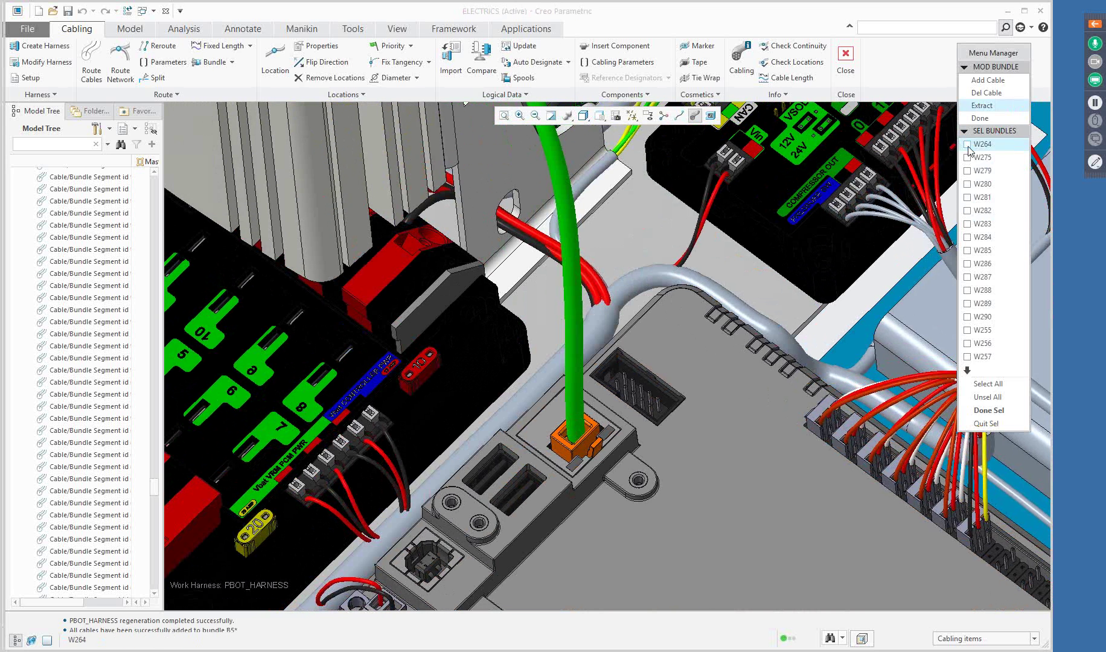
left_click(967, 372)
left_click(979, 357)
left_click(980, 343)
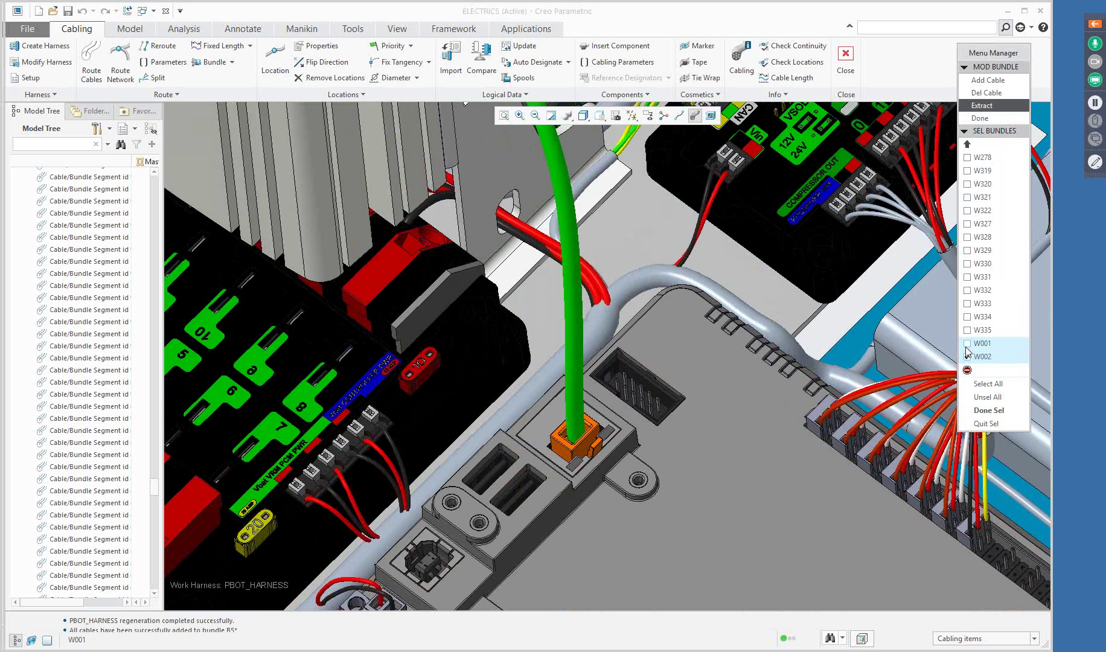
left_click(989, 410)
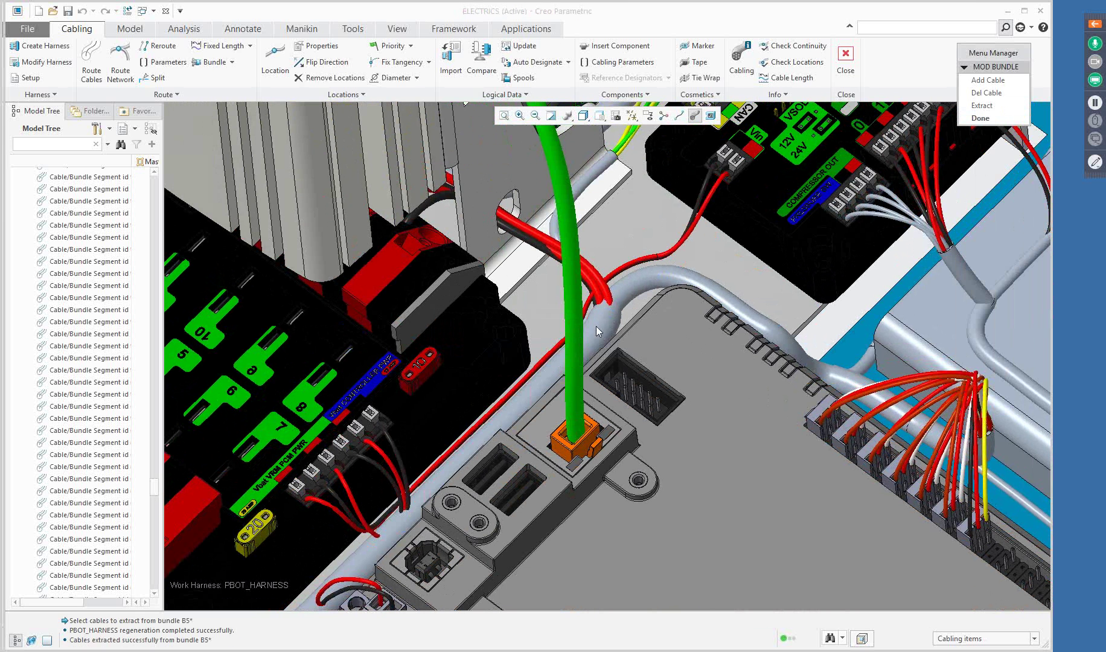
left_click(980, 117)
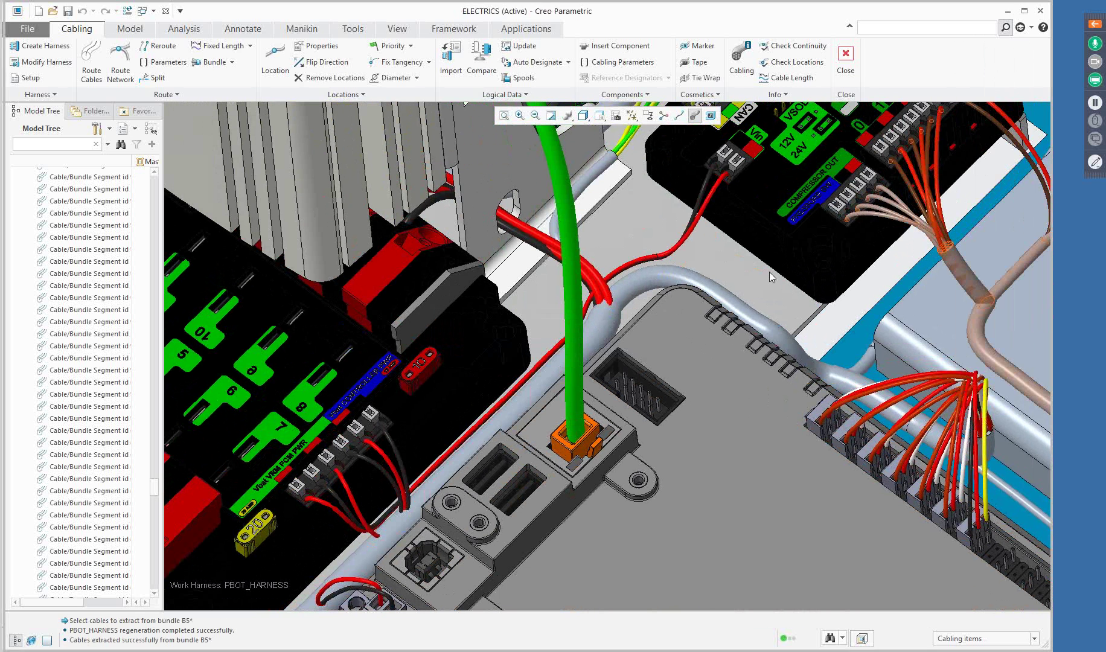
mouse_move(672, 277)
middle_mouse_down()
mouse_move(663, 285)
mouse_move(687, 290)
mouse_move(680, 282)
middle_mouse_up()
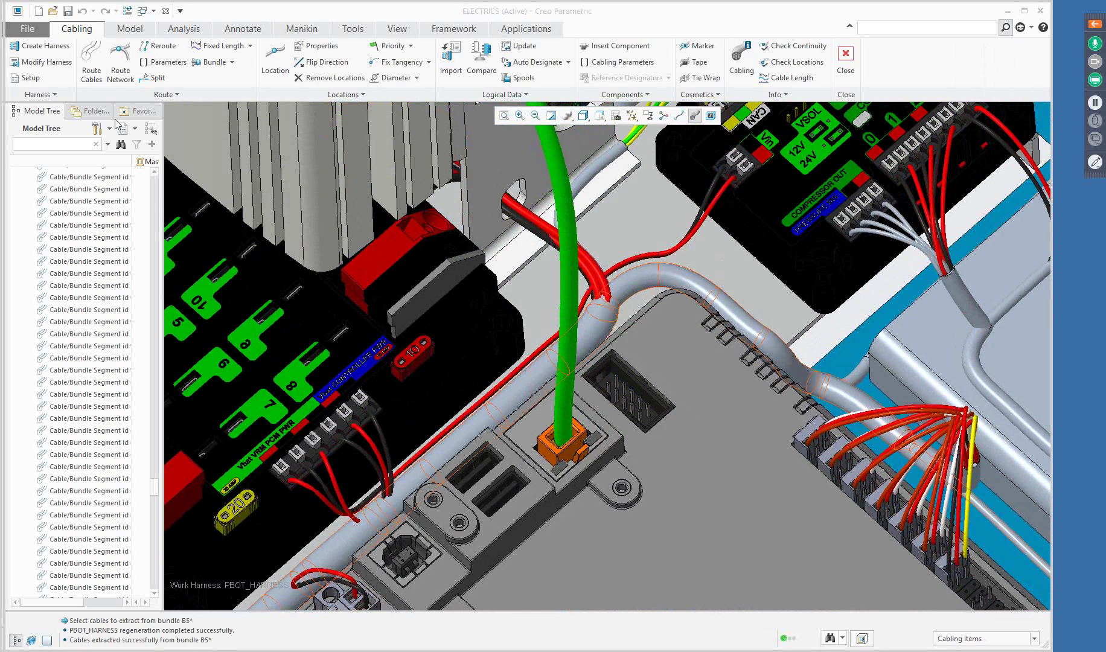
- Switch to the PowerPoint presentation and select slide 15, Piping Design
left_click_drag(0, 89, 541, 0)
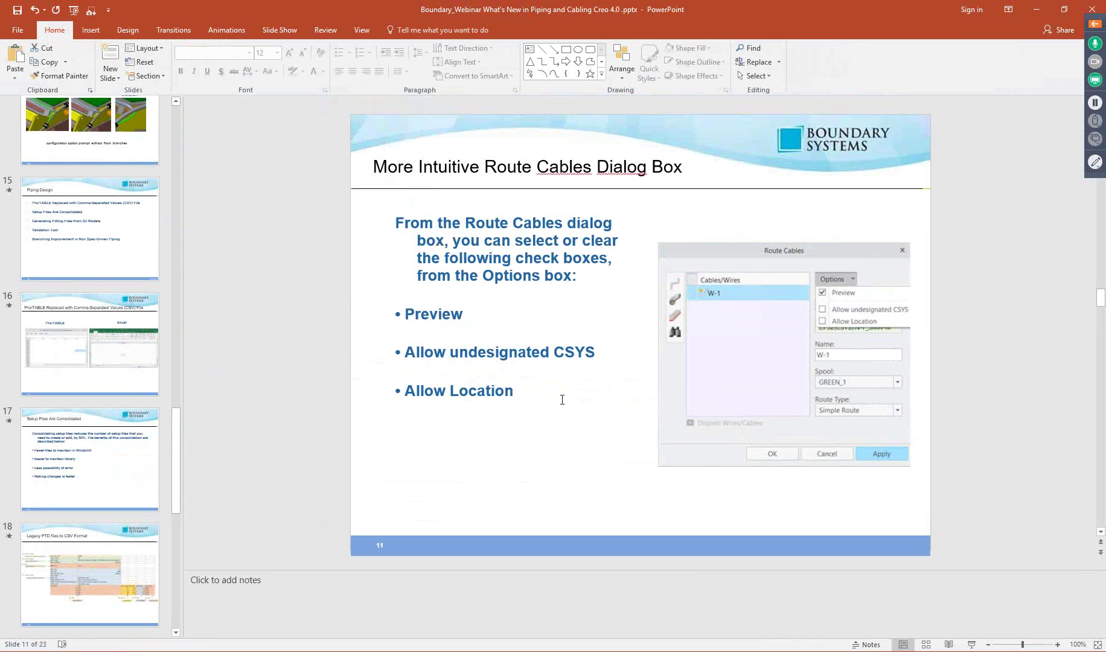
scroll(122, 428, "down", 2)
scroll(117, 395, "up", 3)
scroll(118, 396, "up", 1)
left_click(105, 320)
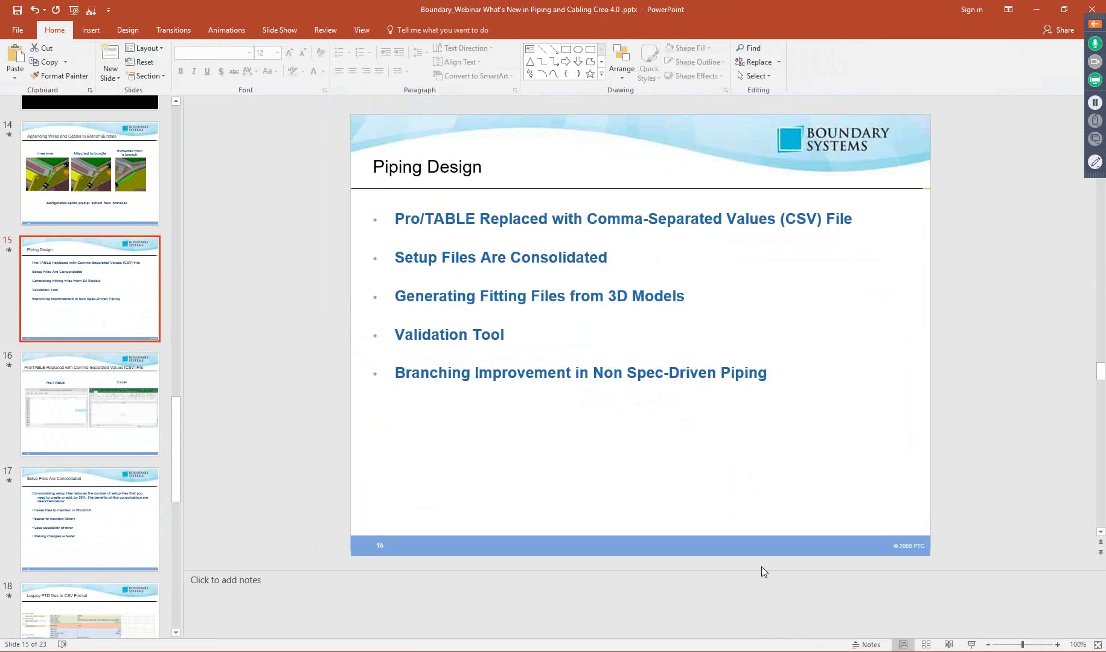
- Start the slide show from the Piping Design slide and swap the displays so the slide fills this screen
left_click(970, 645)
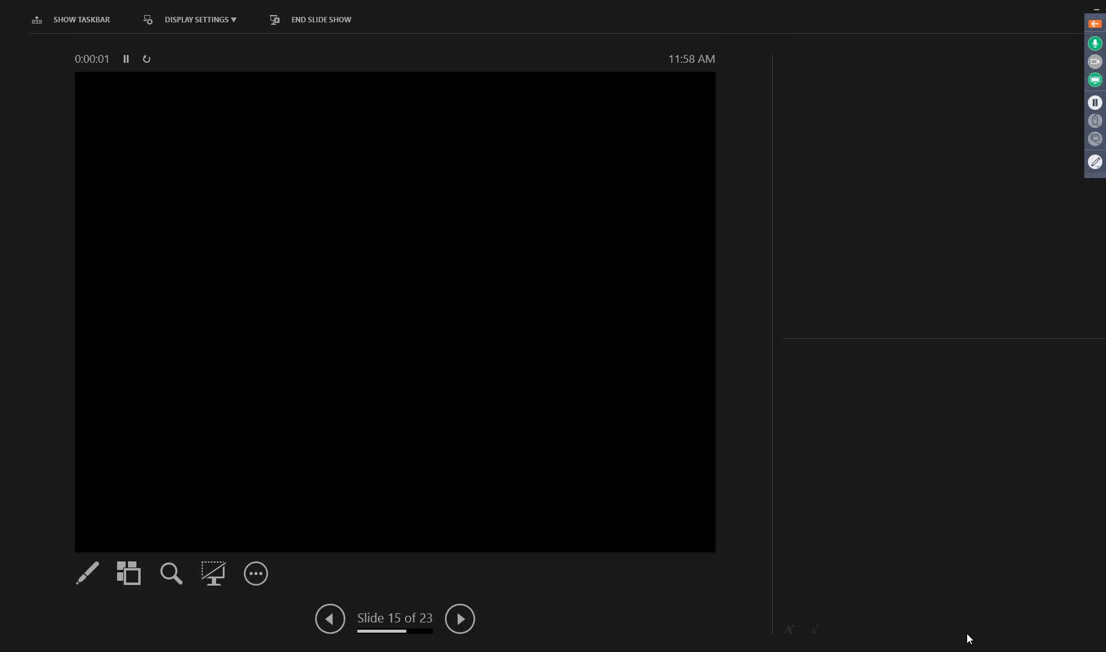
left_click(218, 23)
left_click(213, 45)
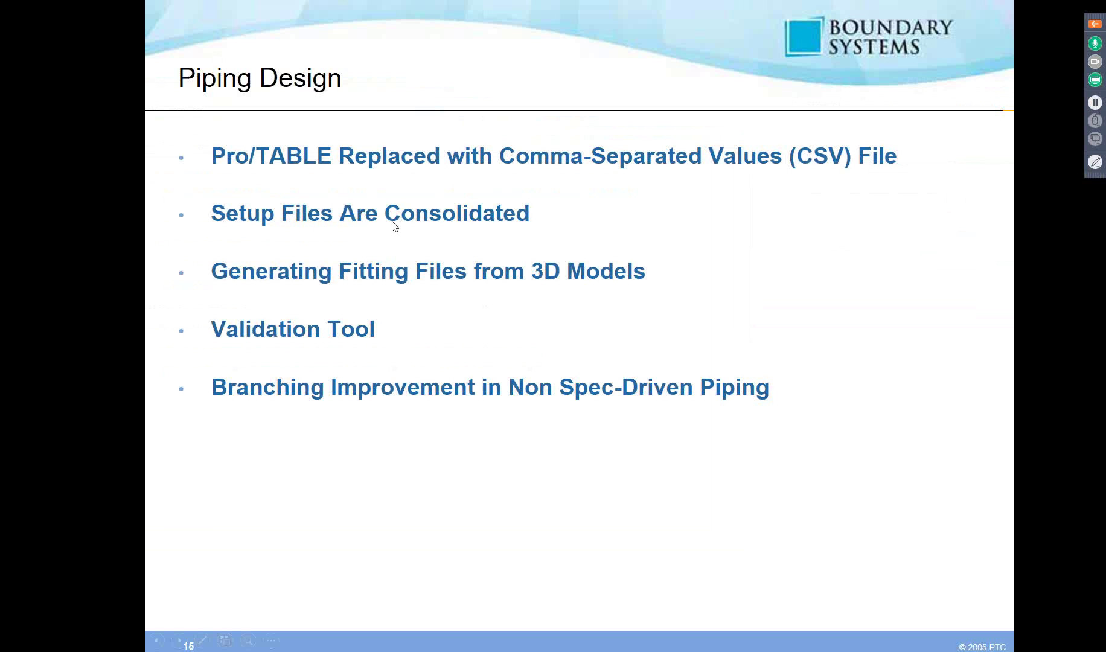
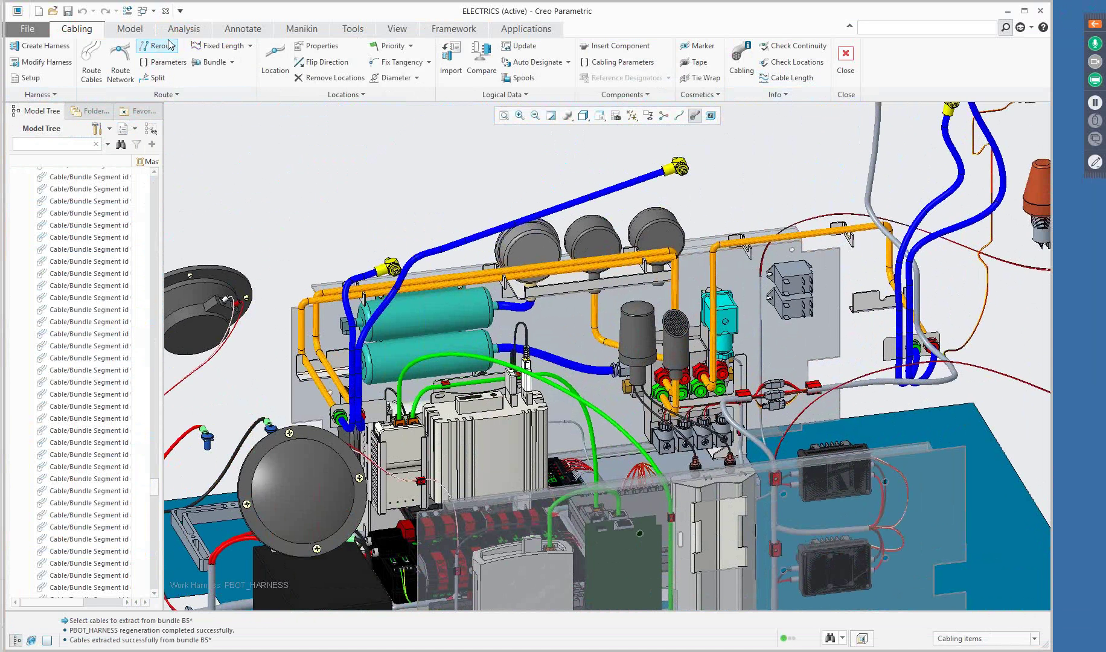
- Leave the cabling environment, start the Piping application and check the piping database
left_click(846, 61)
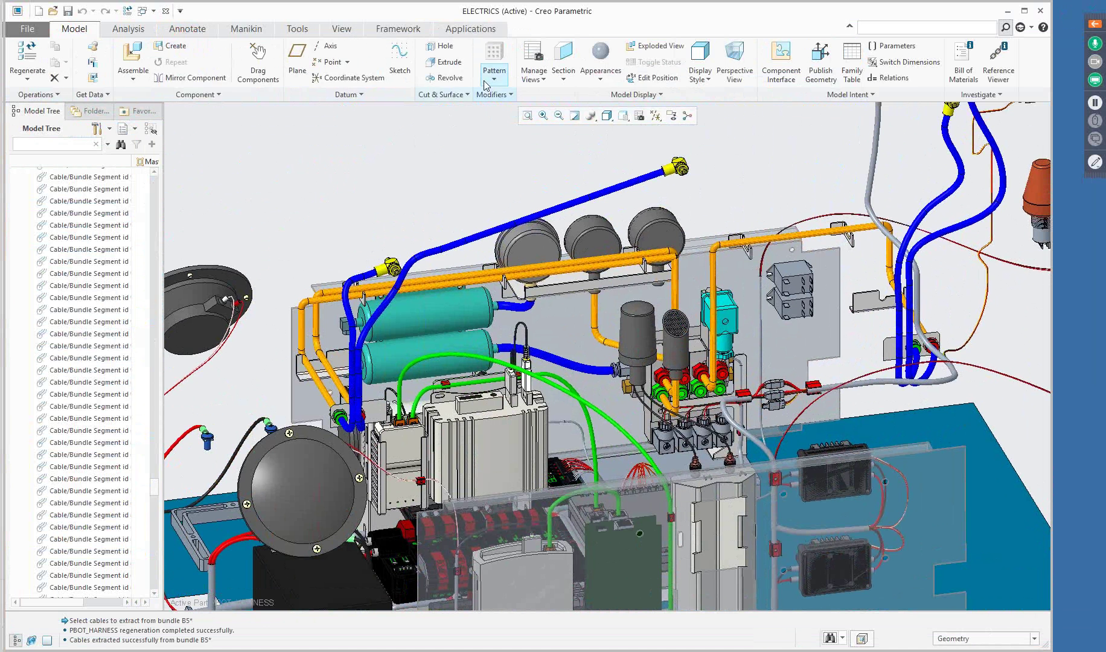
left_click(465, 29)
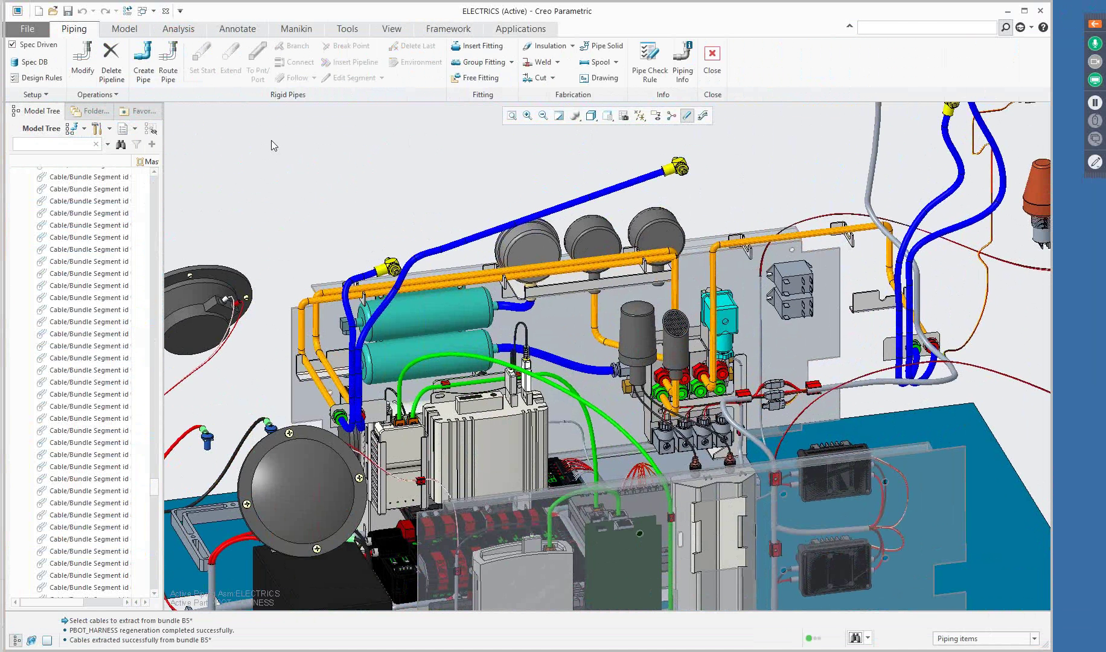
left_click(34, 95)
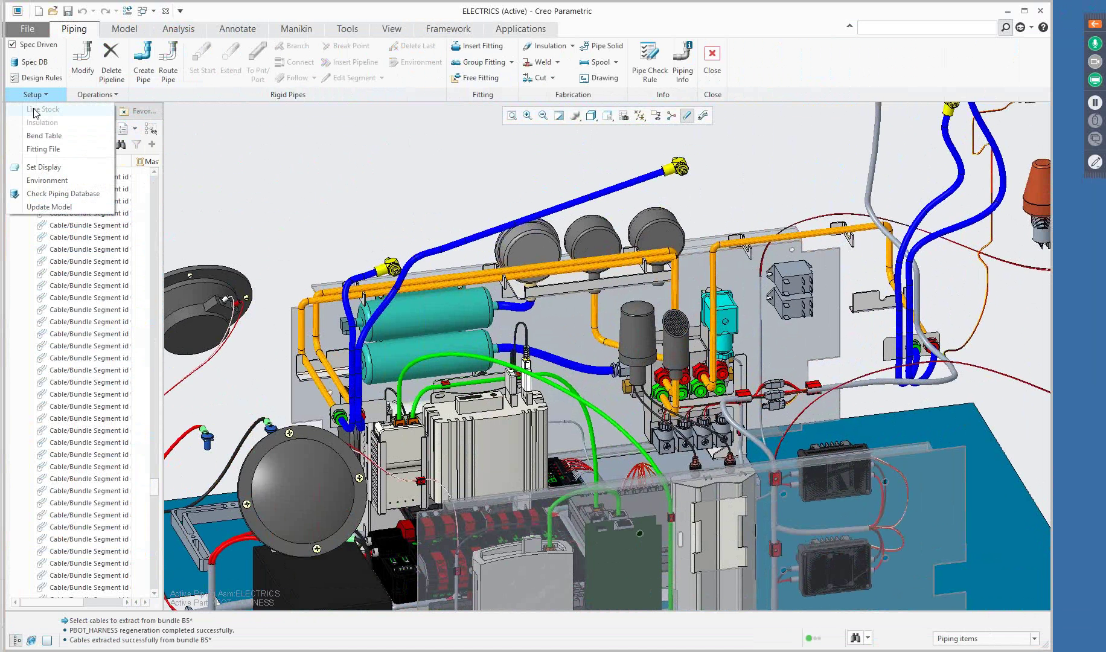
left_click(82, 194)
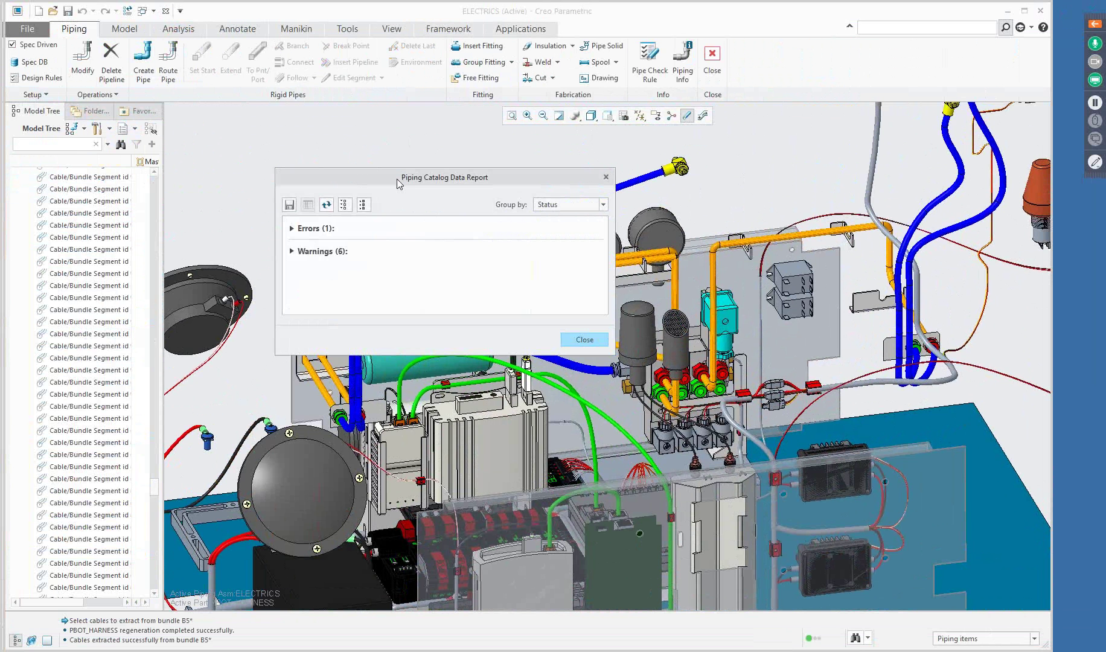
- Expand the errors and warnings in the Piping Catalog Data Report and enlarge the report to read the full messages
left_click(292, 253)
left_click(292, 229)
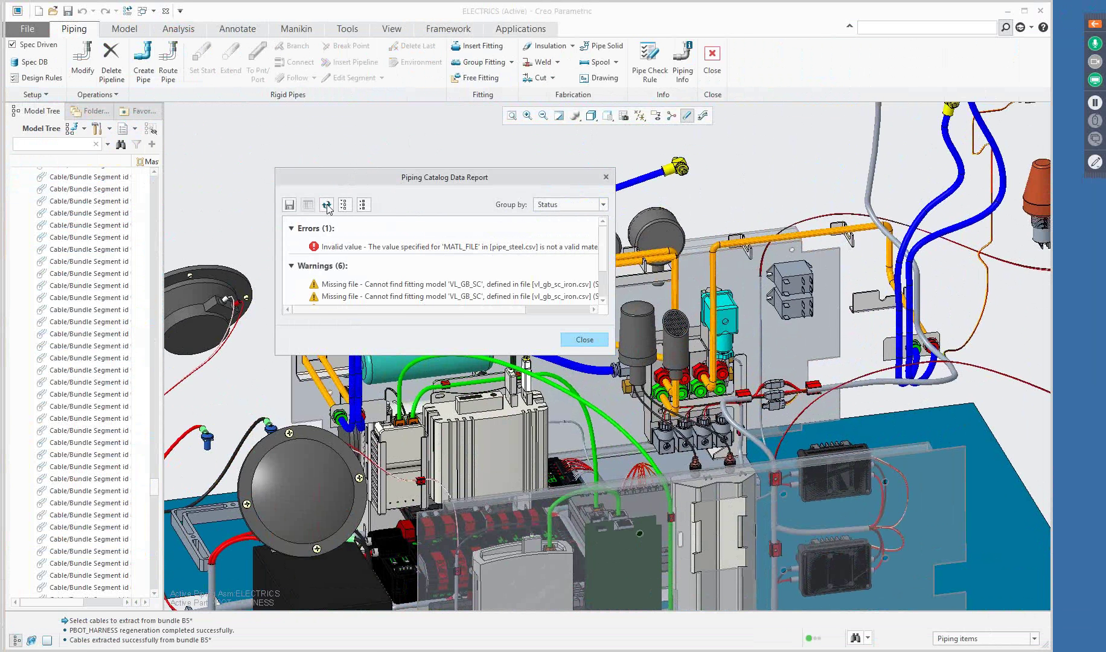
left_click(564, 205)
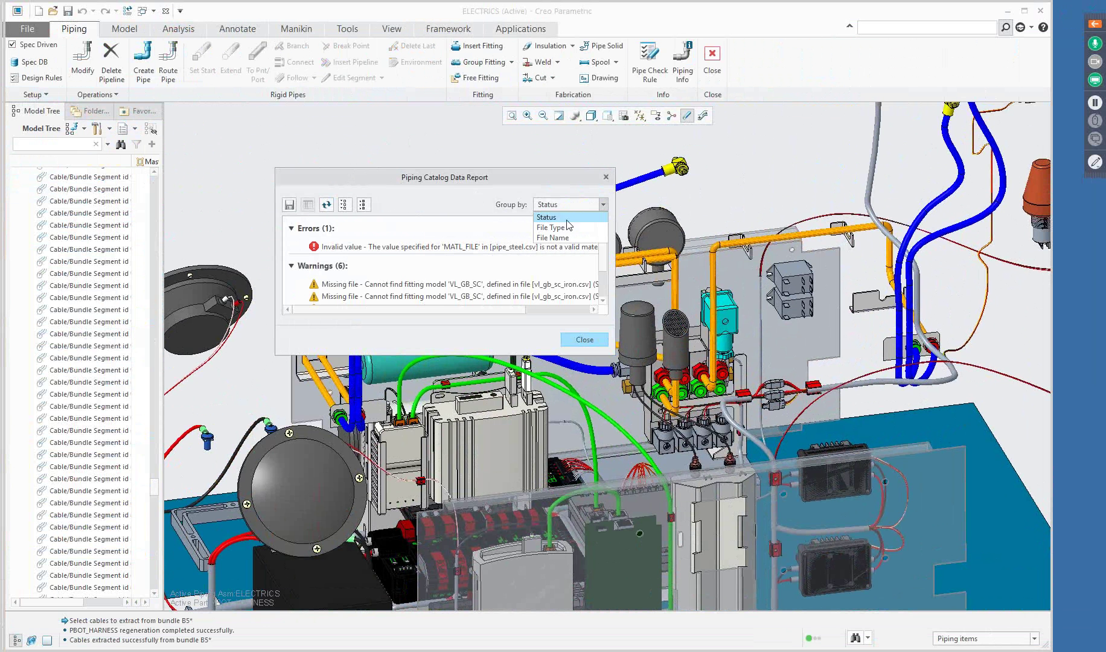
left_click(564, 169)
left_click_drag(566, 171, 576, 119)
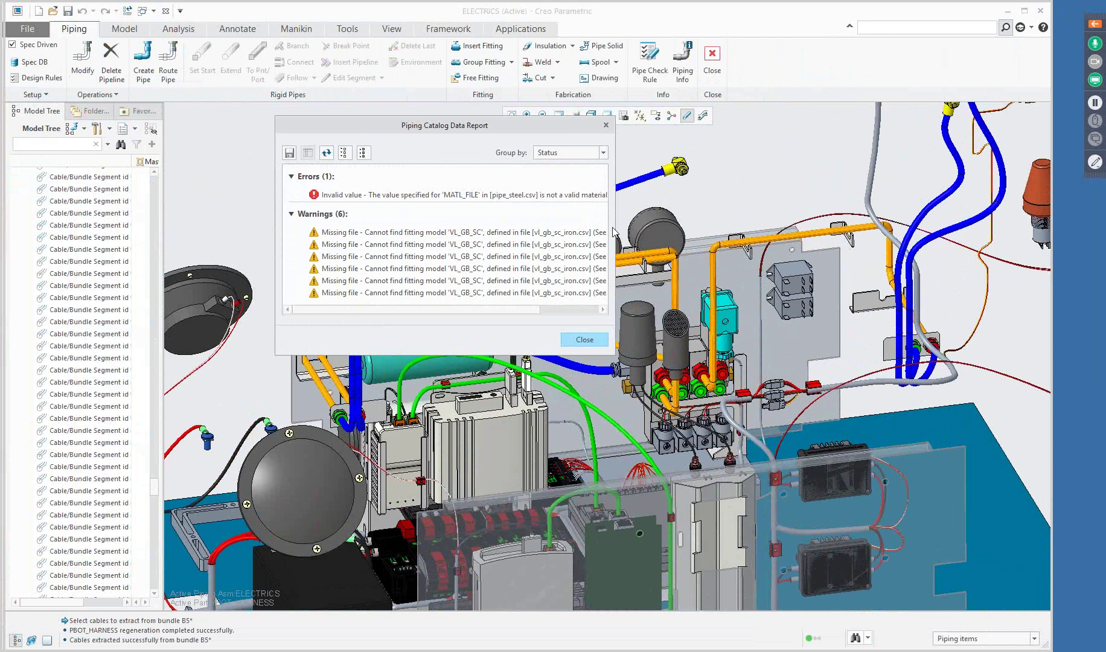
left_click_drag(614, 232, 750, 229)
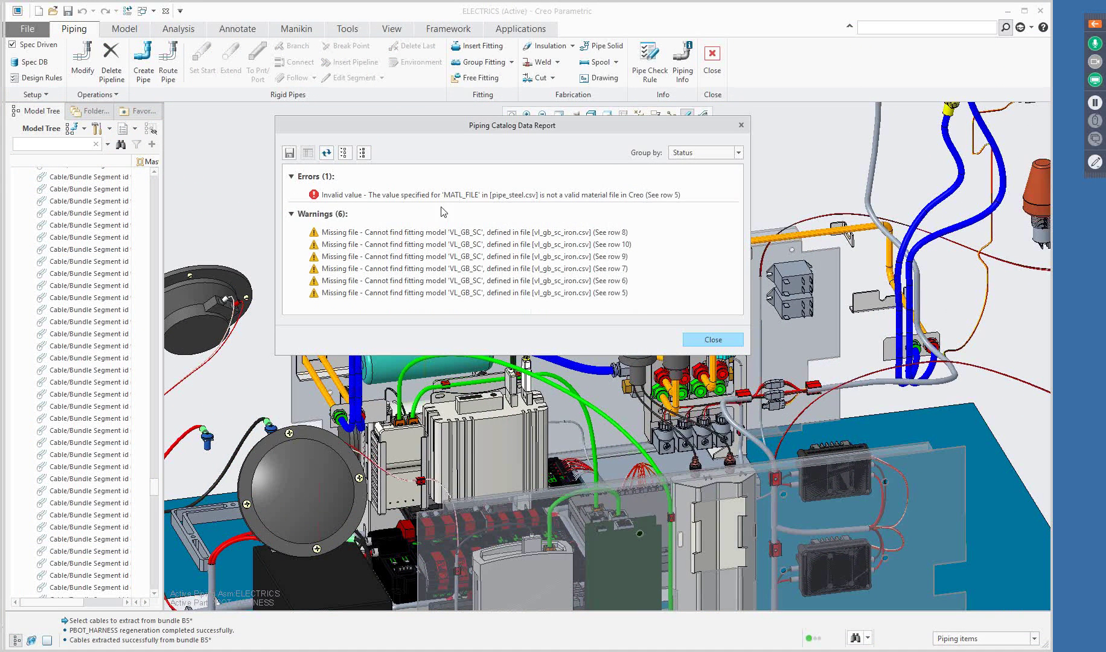
- Open the pipe_steel.csv file behind the invalid MATL_FILE error in Excel and close the blank workbook covering it
left_click(376, 196)
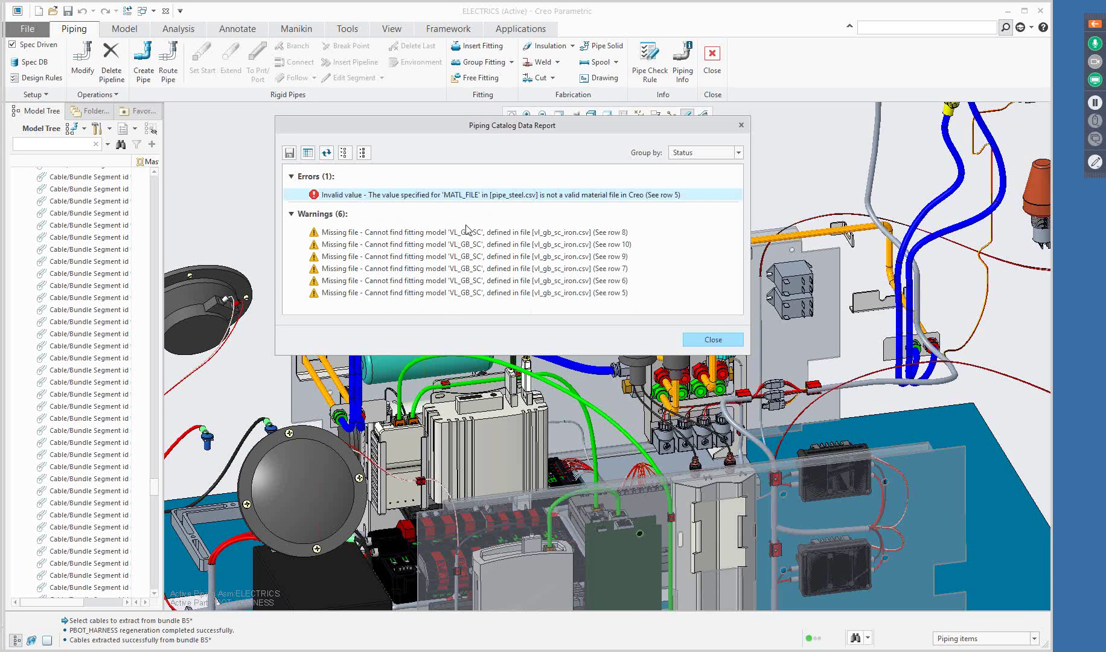
right_click(460, 196)
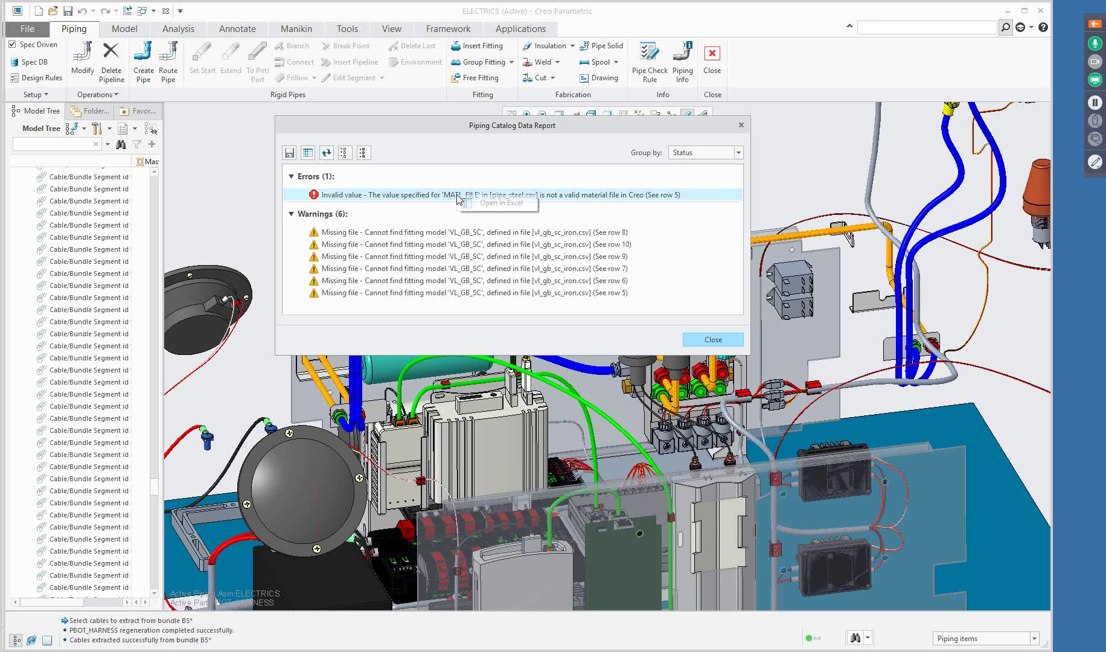
left_click(501, 203)
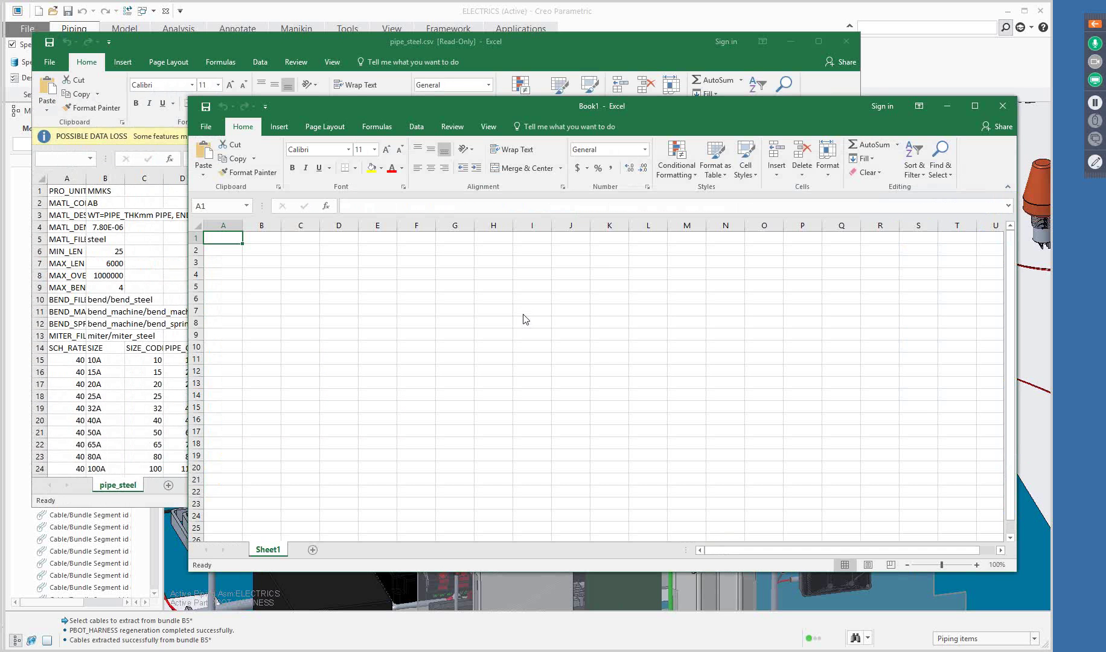
left_click(1003, 106)
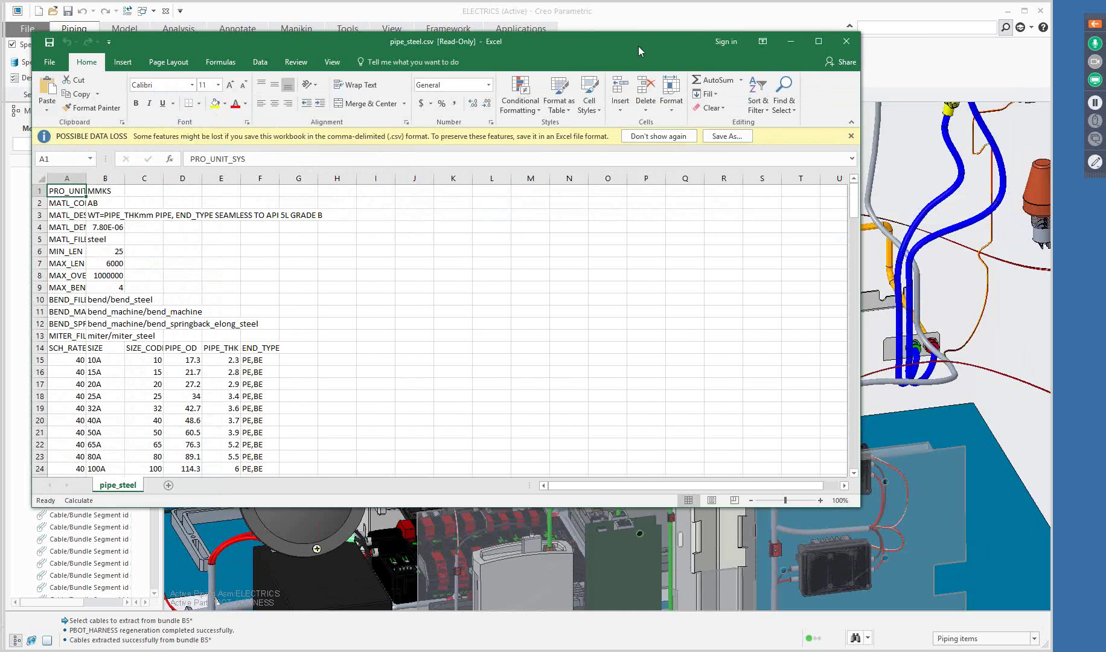
left_click_drag(639, 46, 717, 66)
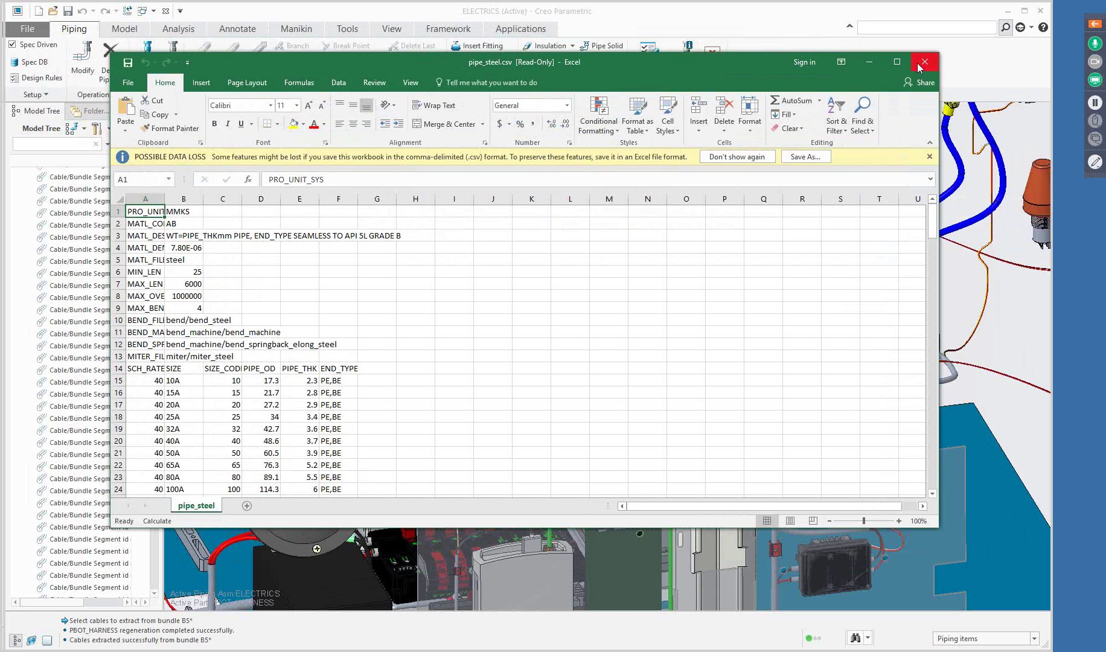
left_click_drag(719, 69, 750, 302)
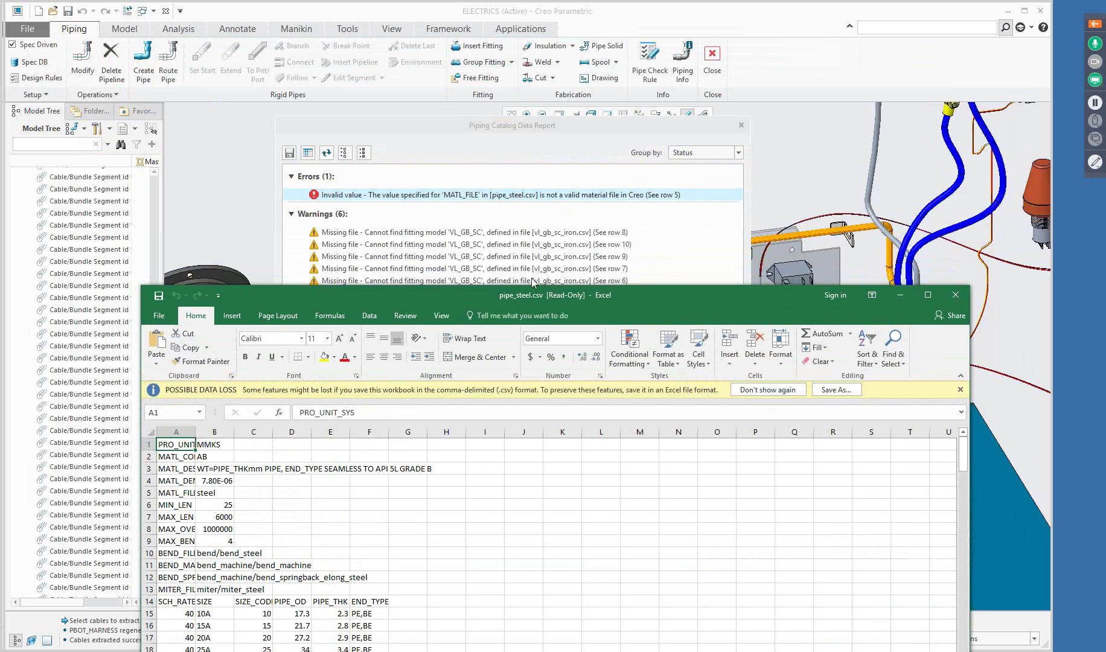
left_click_drag(536, 294, 580, 79)
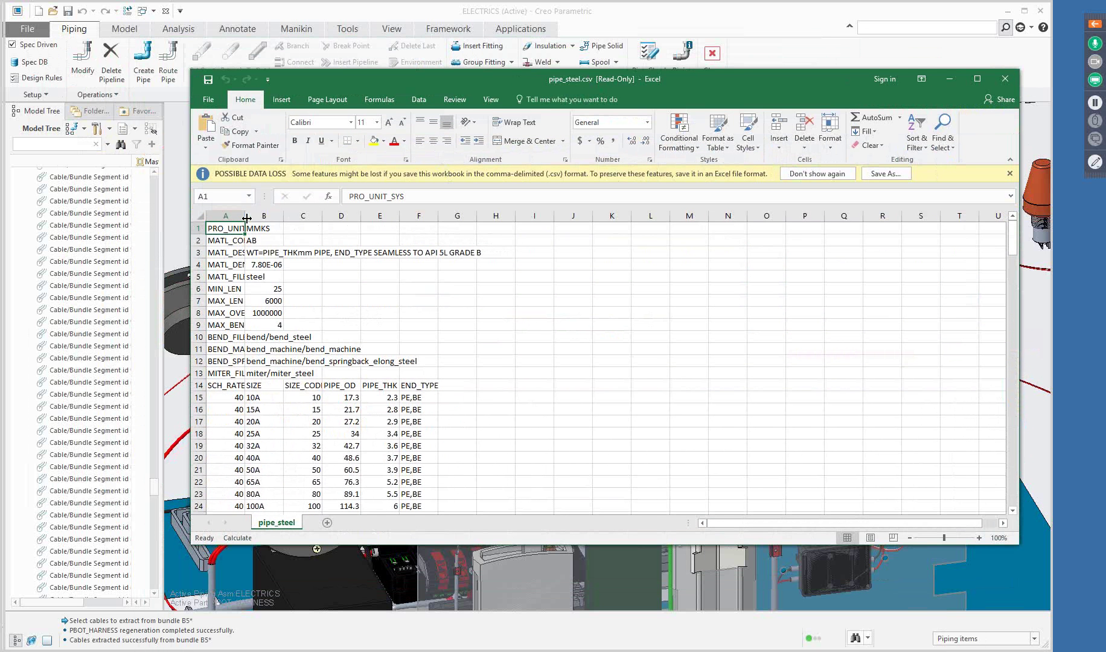
- Widen column A to inspect the MATL_FILE entry in row 5, and close pipe_steel.csv and the Piping Catalog Data Report
left_click_drag(246, 218, 333, 218)
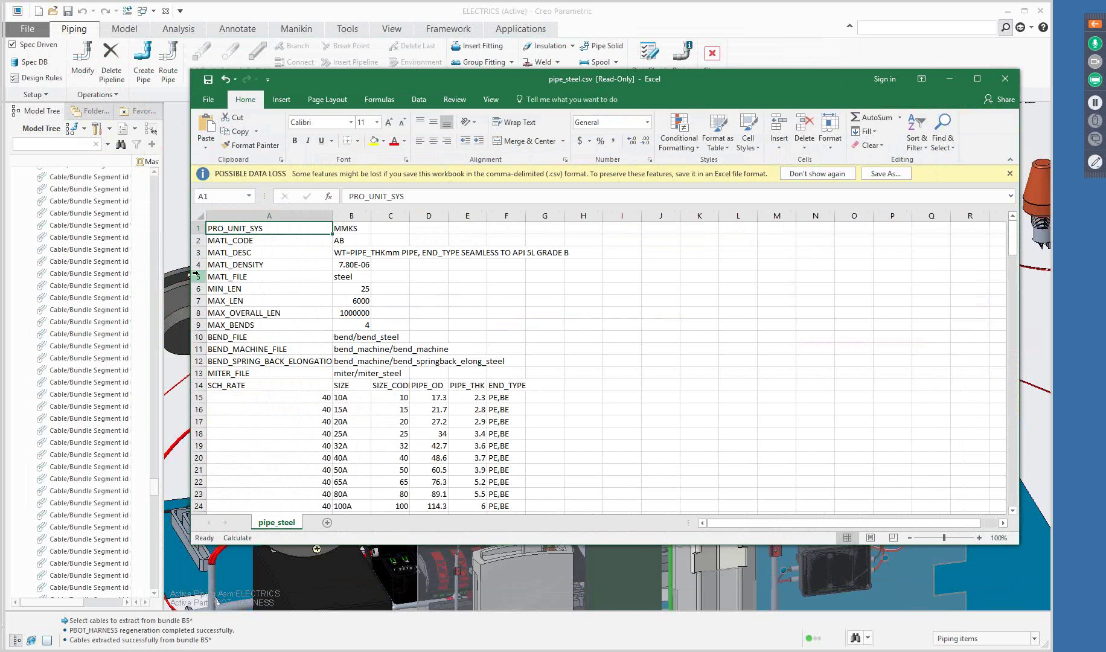
left_click(196, 276)
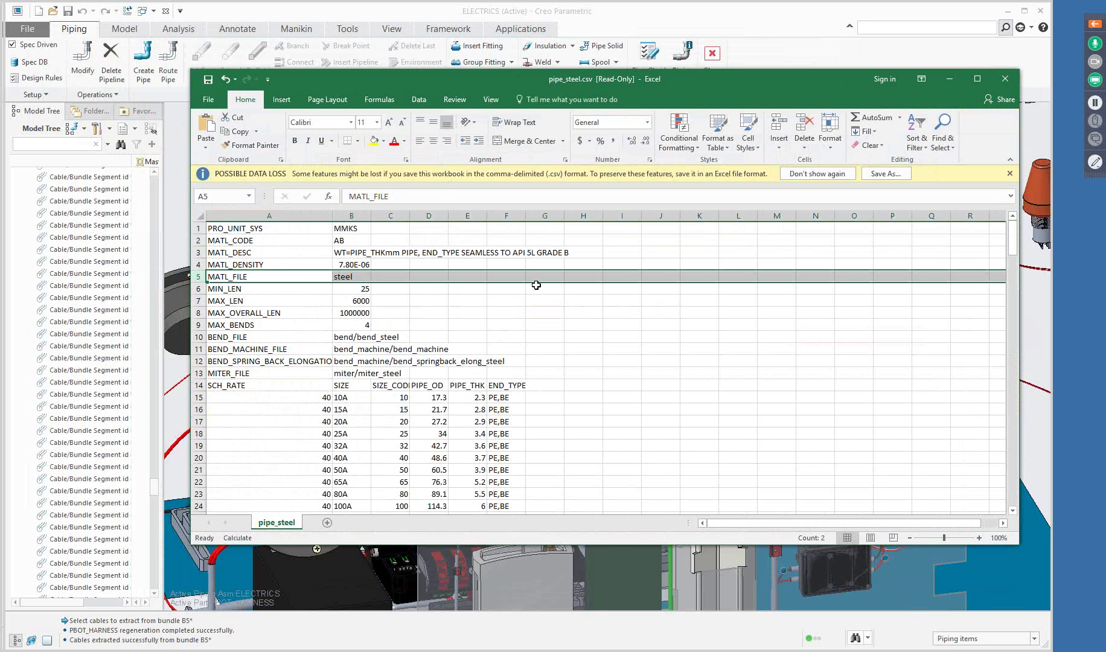
left_click(1005, 79)
left_click(553, 346)
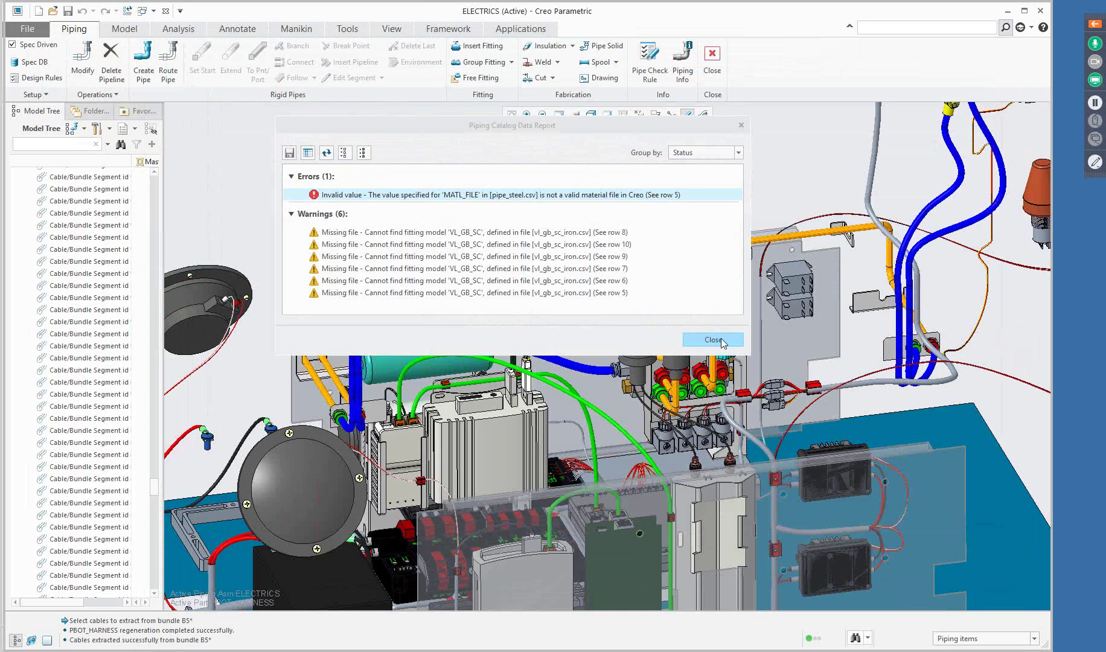
left_click(722, 342)
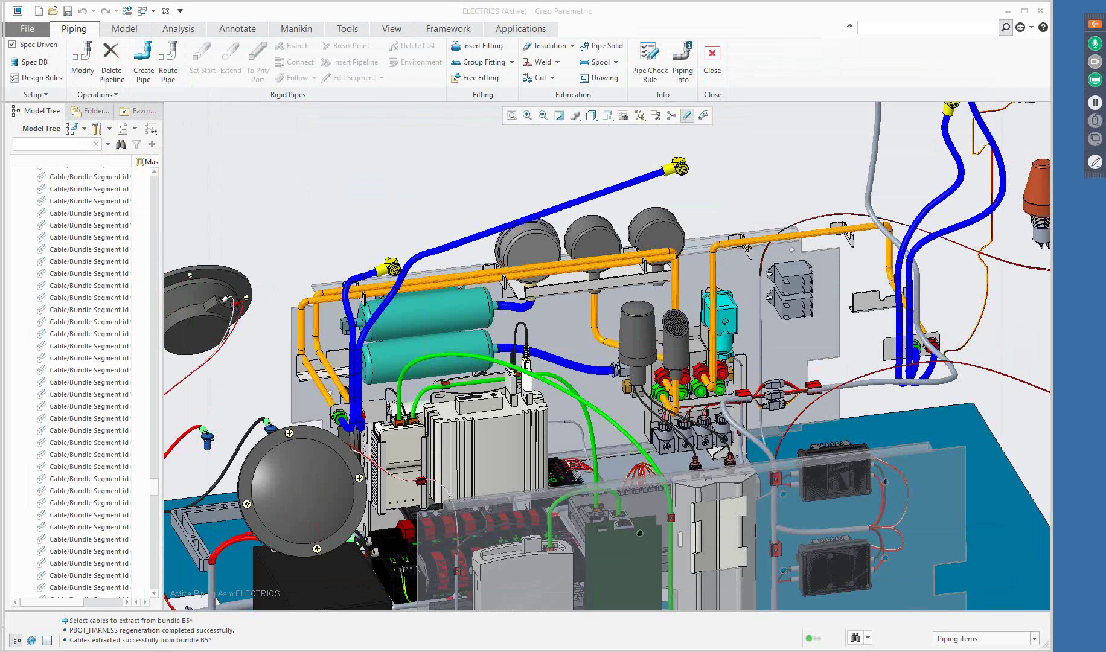
- Restore the default view of the ELECTRICS assembly and switch to the PIPING_BRANCH.ASM window
left_click(719, 166)
key("ctrl+d")
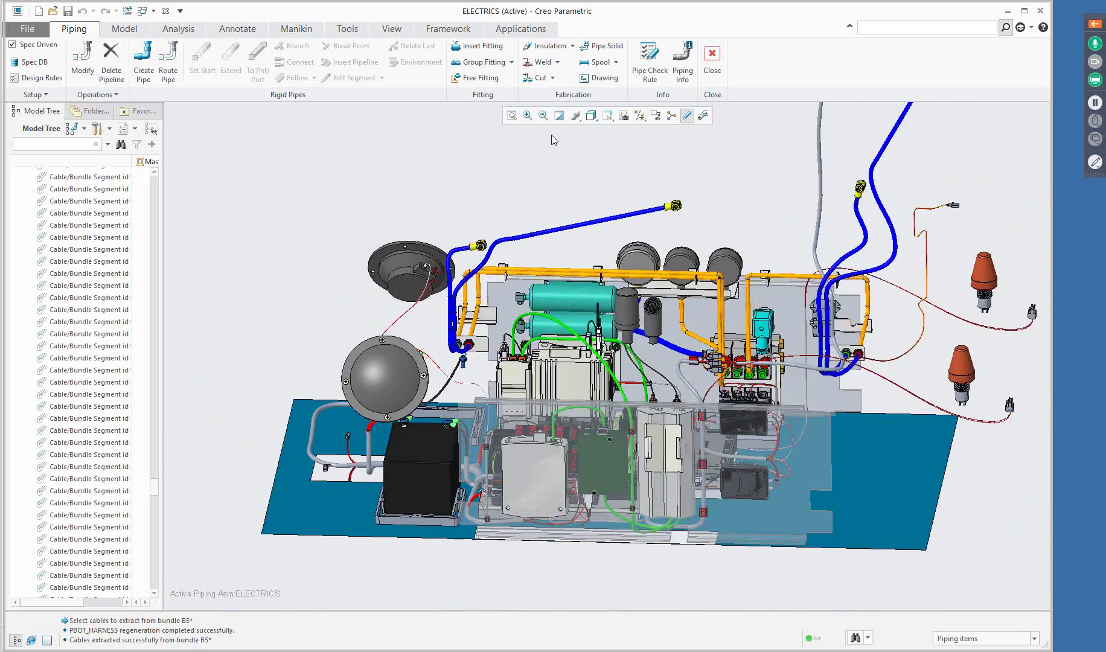
left_click(144, 11)
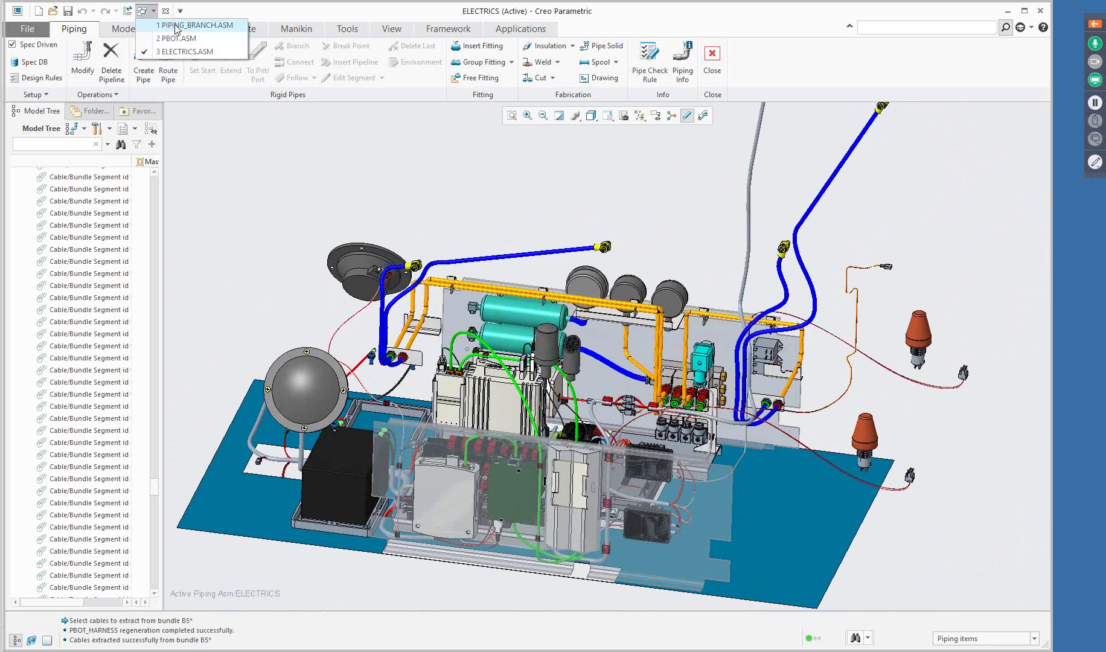
left_click(177, 27)
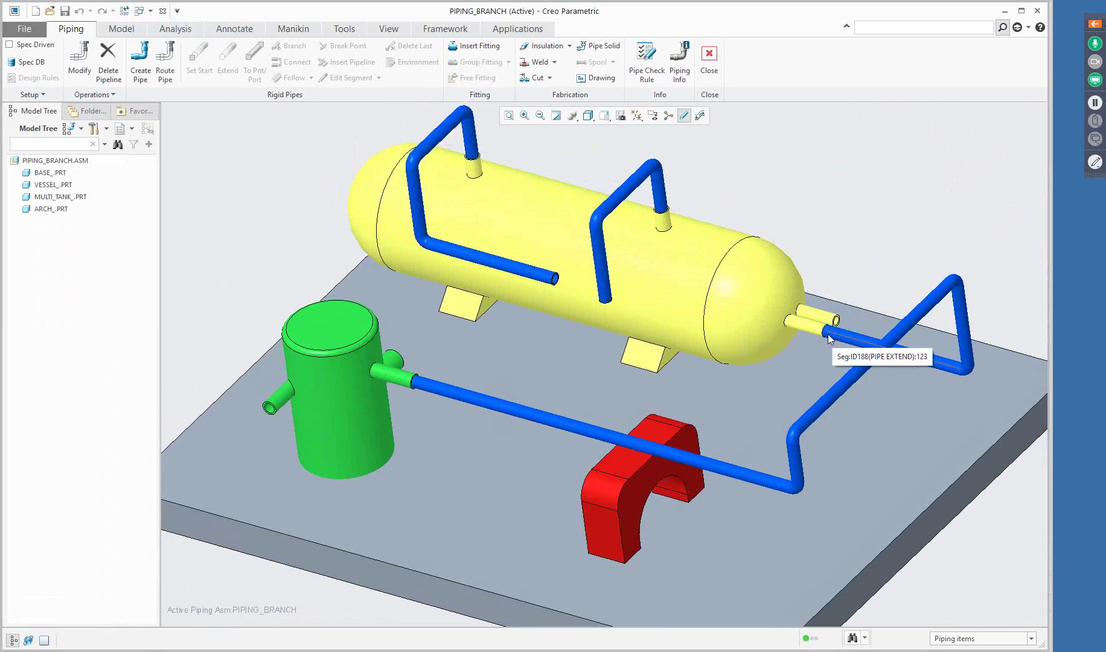
- Route the open-ended pipe in front of the yellow vessel as a branch onto the long straight segment leaving the green tank
left_click(166, 76)
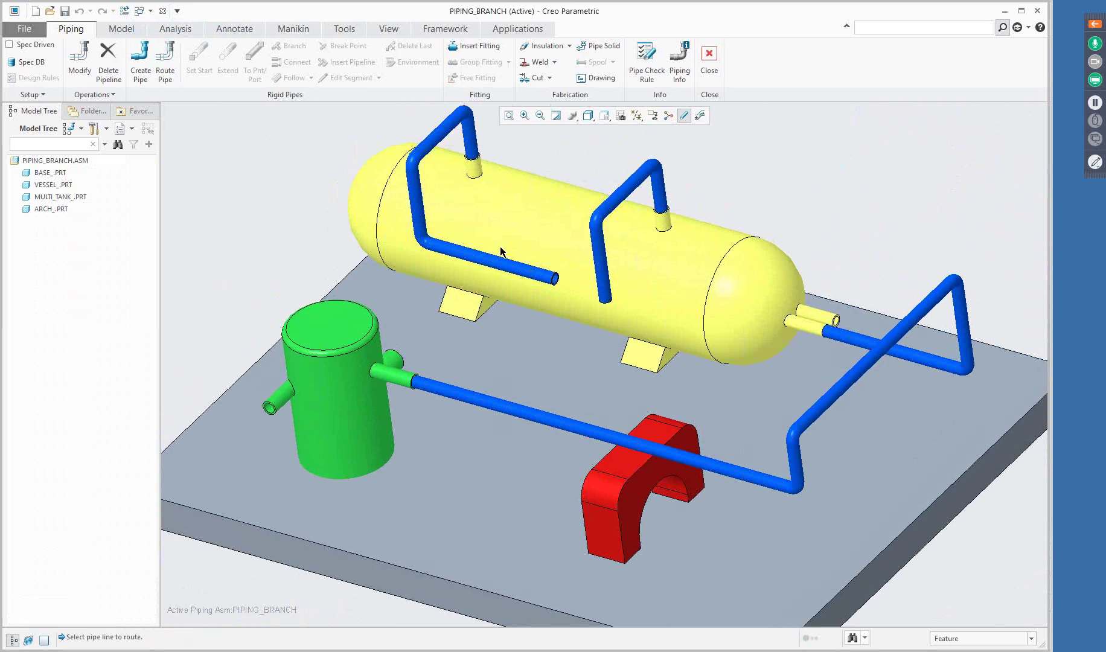
left_click(535, 278)
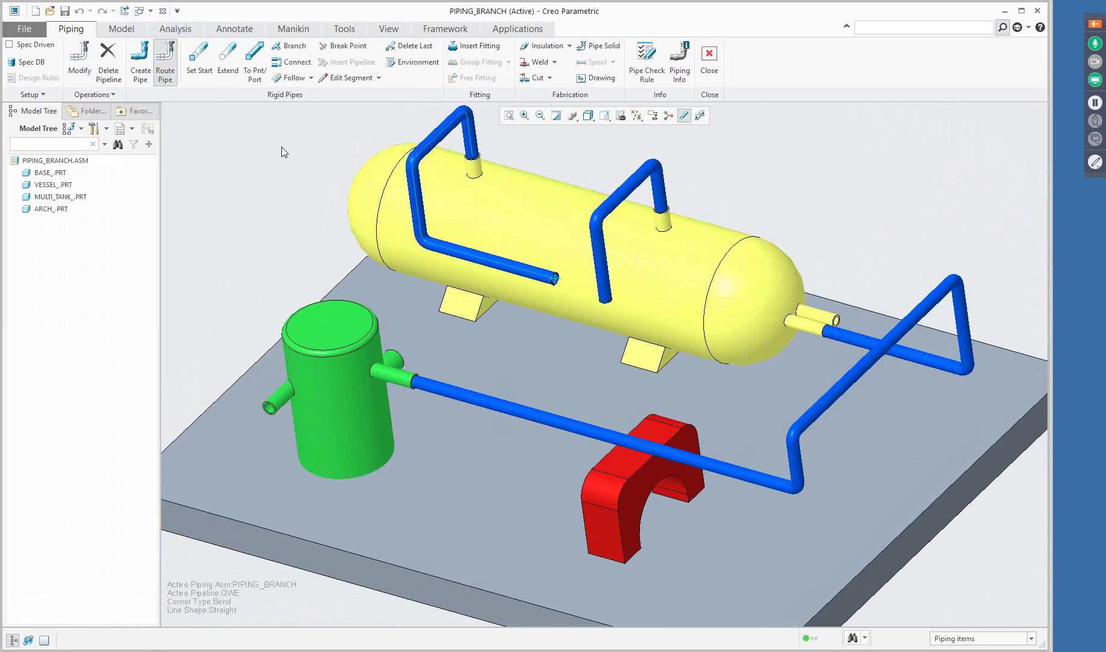
left_click(293, 48)
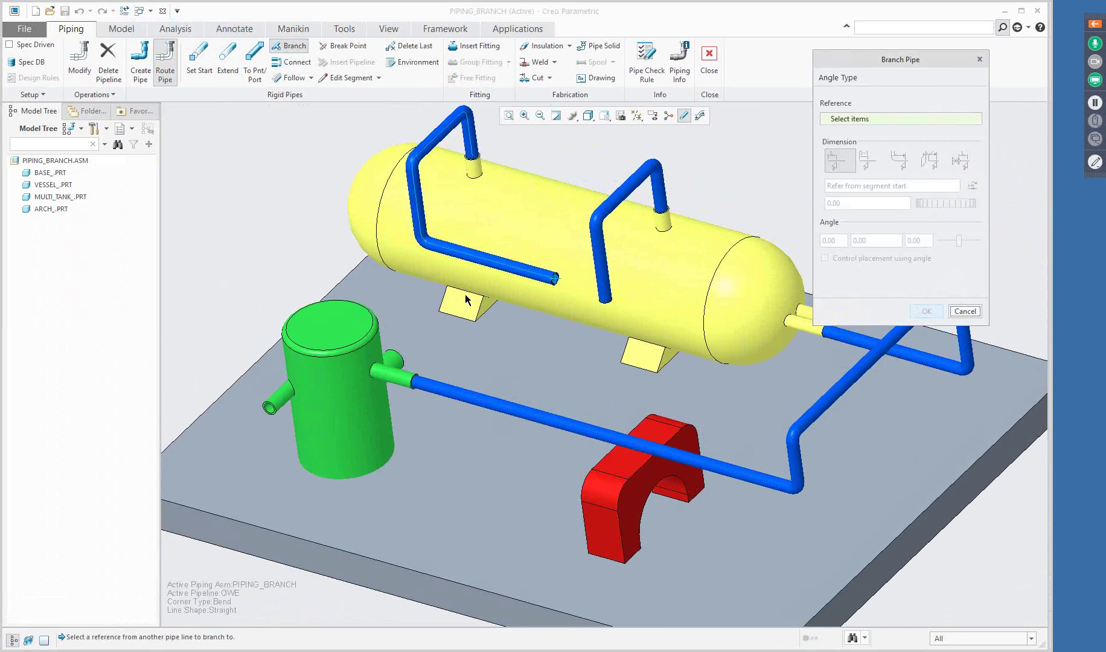
mouse_move(894, 62)
left_mouse_down()
mouse_move(863, 82)
mouse_move(903, 50)
left_mouse_up()
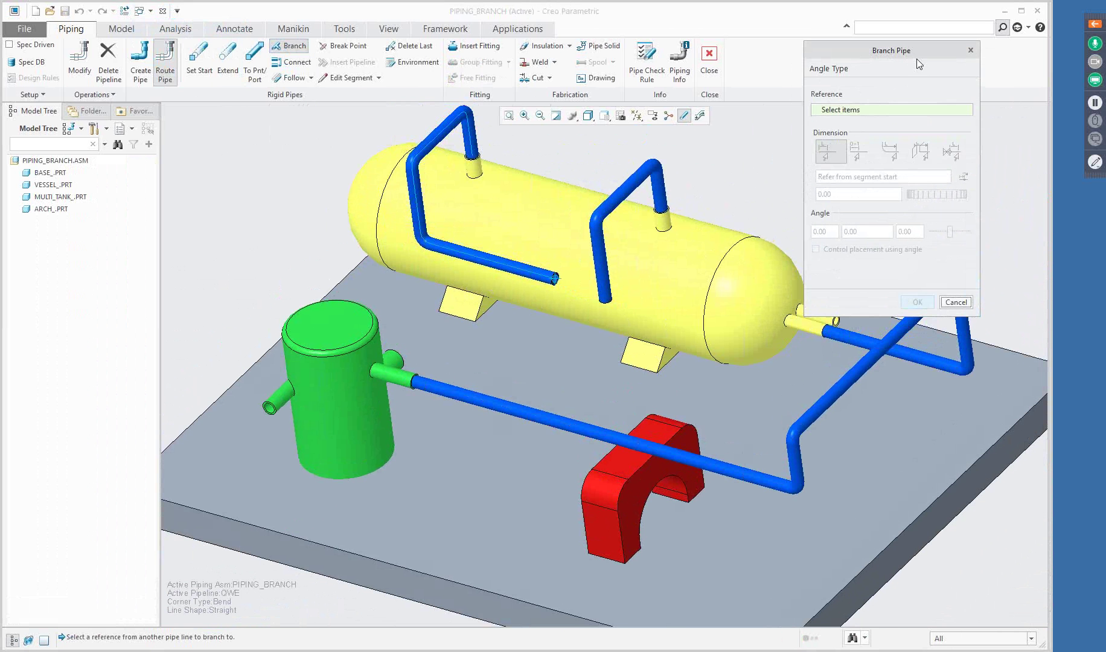
left_click(477, 405)
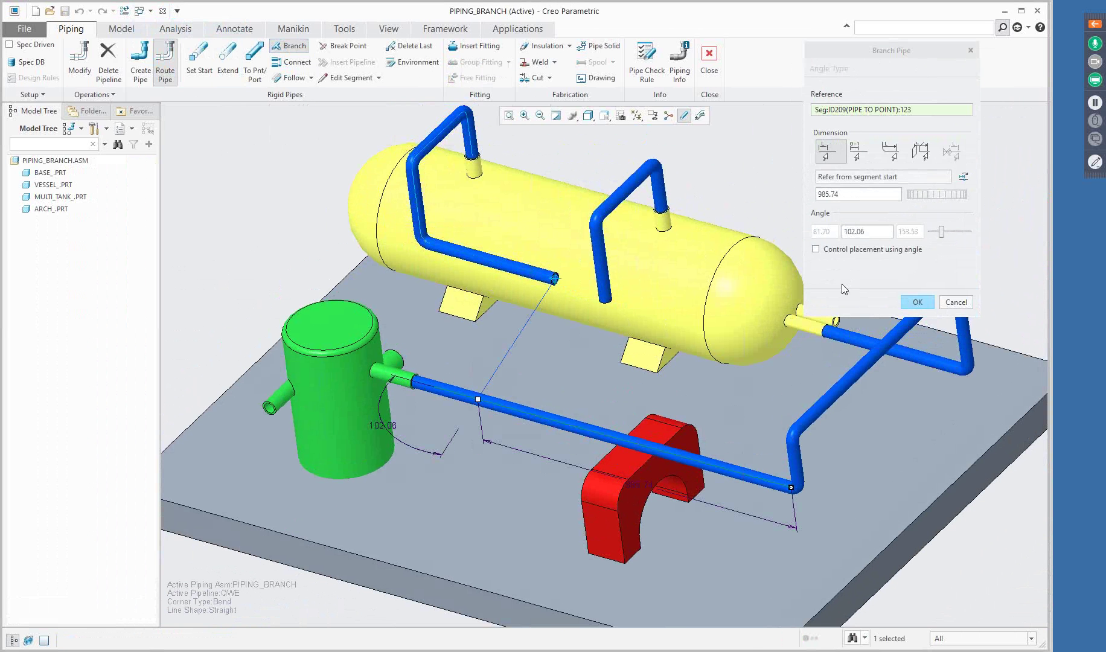
- Dimension the branch point by length ratio from the segment start and move it along the pipe to 0.66
left_click(858, 156)
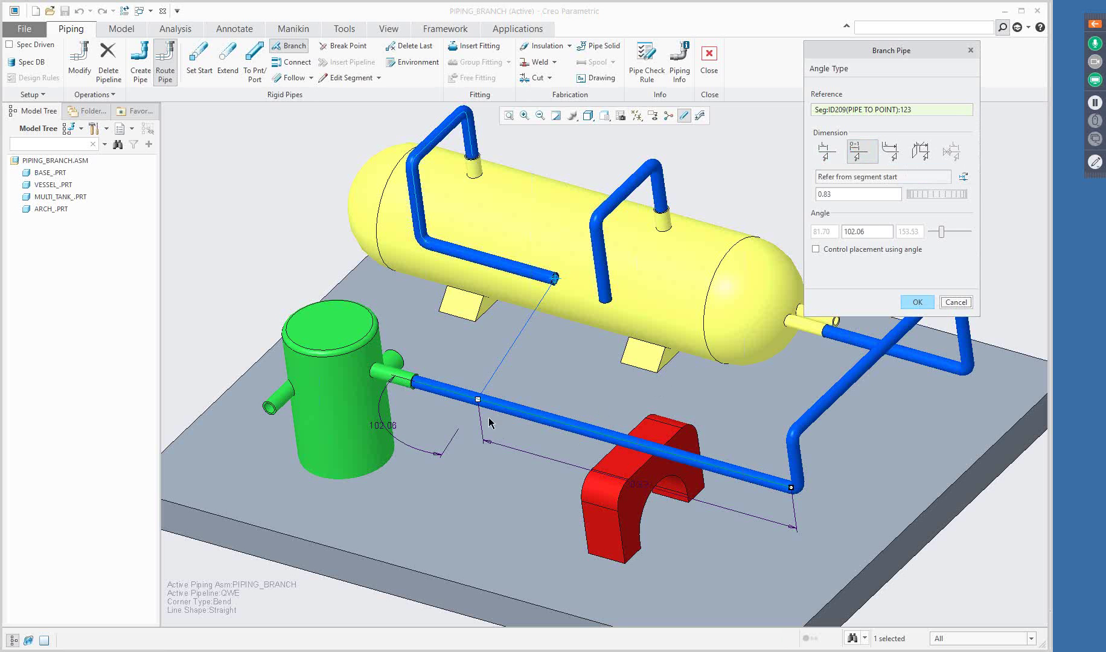
left_click_drag(478, 399, 544, 418)
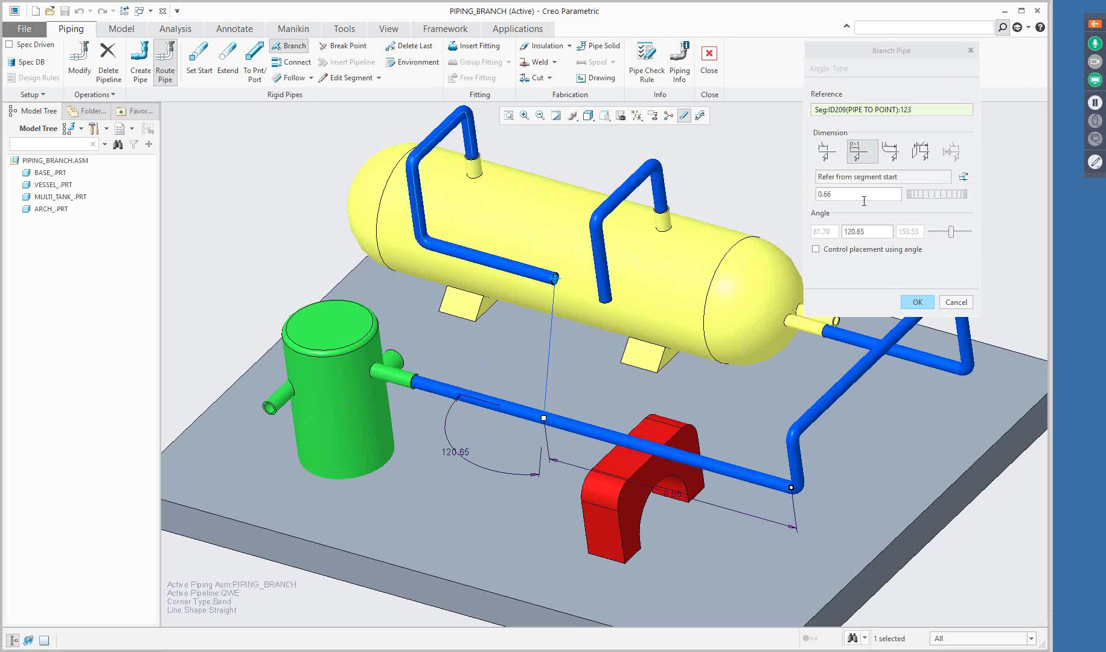
- Dimension the branch point as an offset from the base plate's side face and move it along the pipe to -1076.59
left_click(919, 152)
scroll(414, 389, "down", 5)
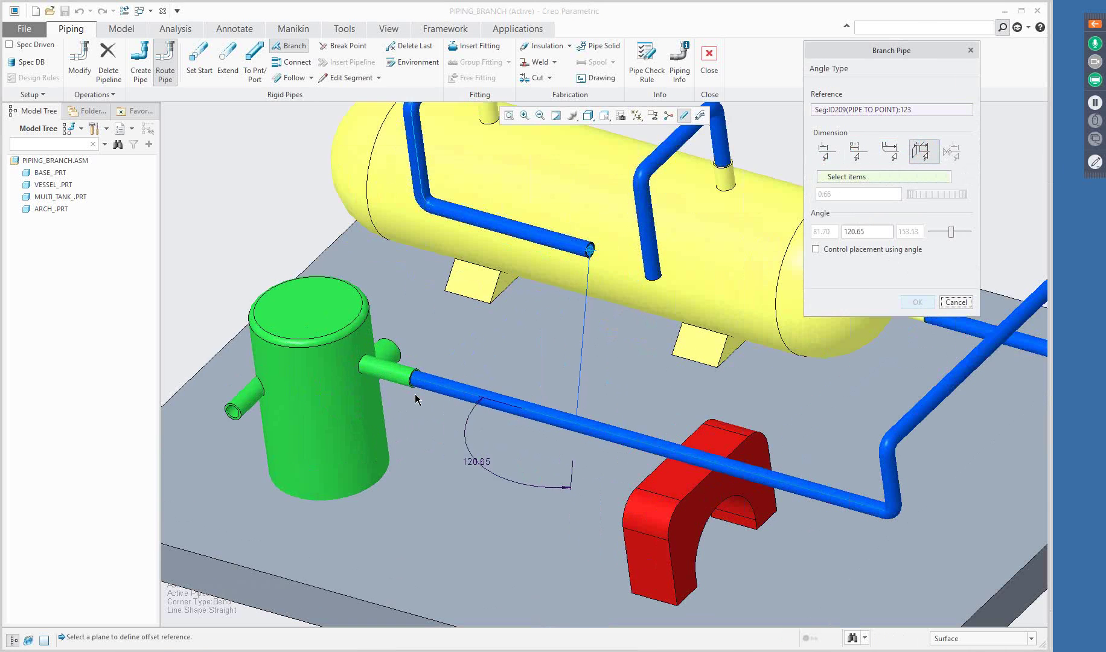
scroll(413, 381, "up", 8)
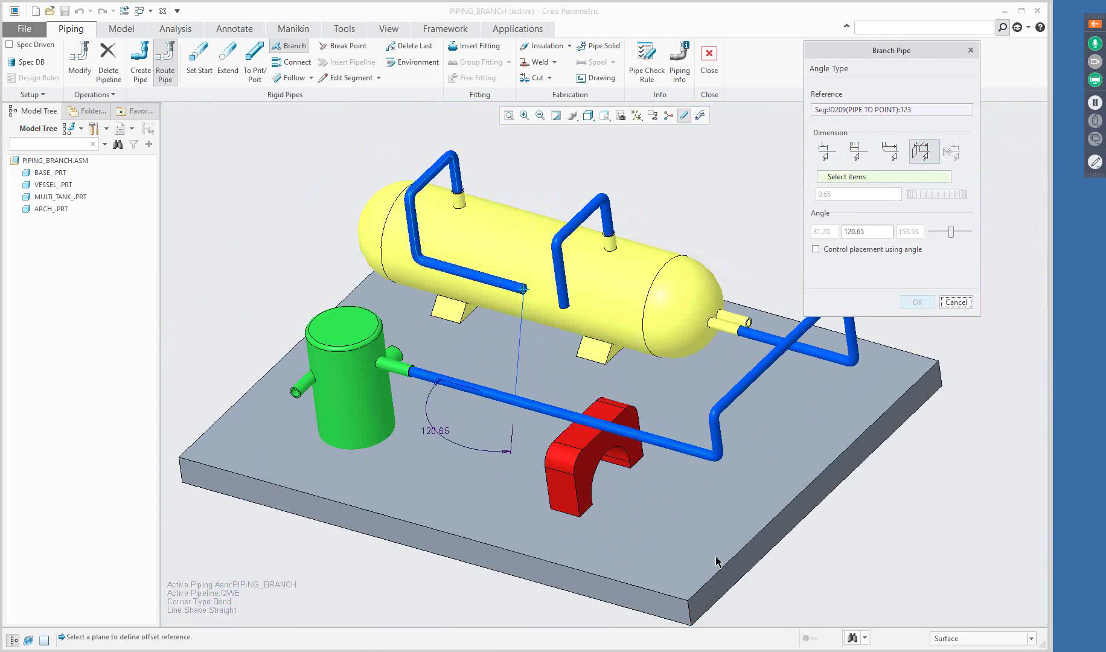
left_click(742, 574)
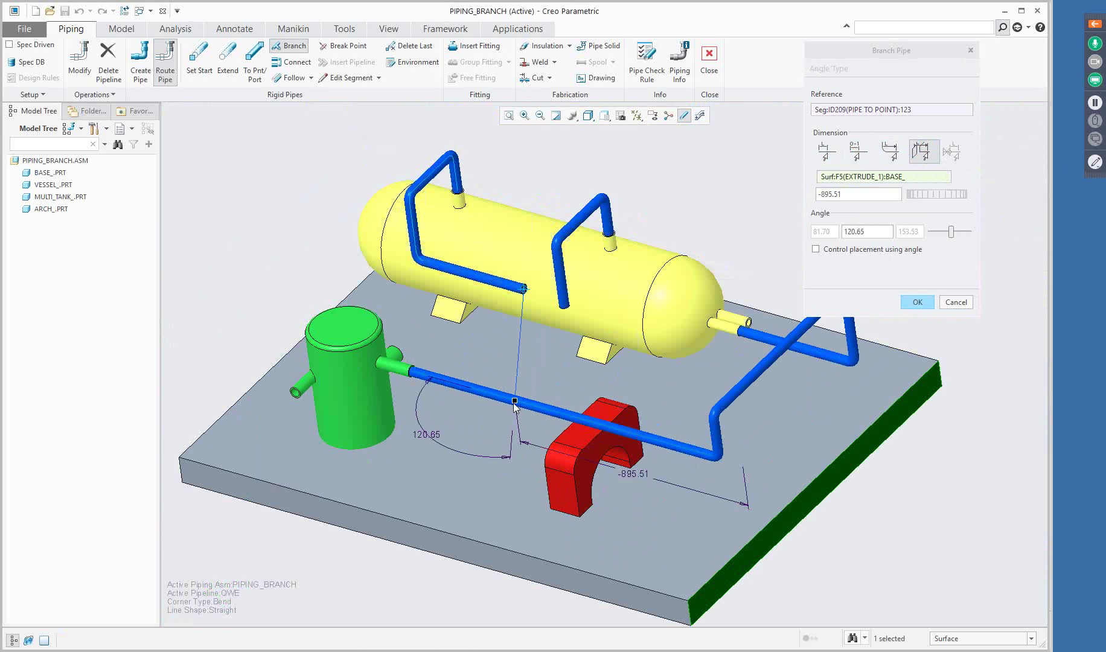
left_click_drag(515, 401, 469, 387)
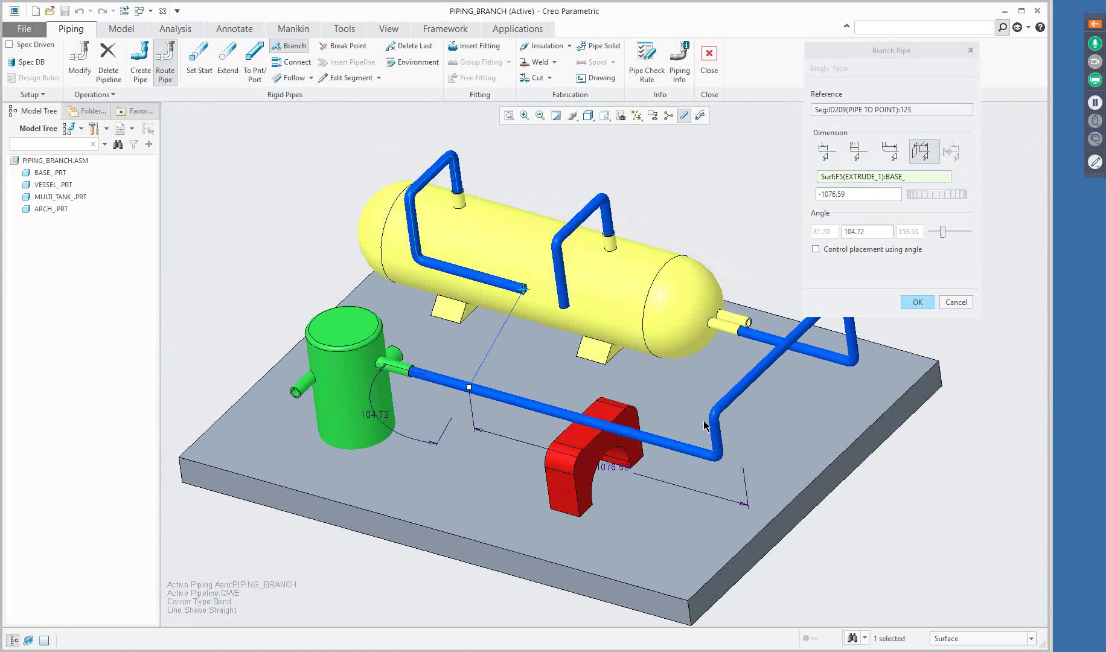
middle_click_drag(532, 424, 780, 456)
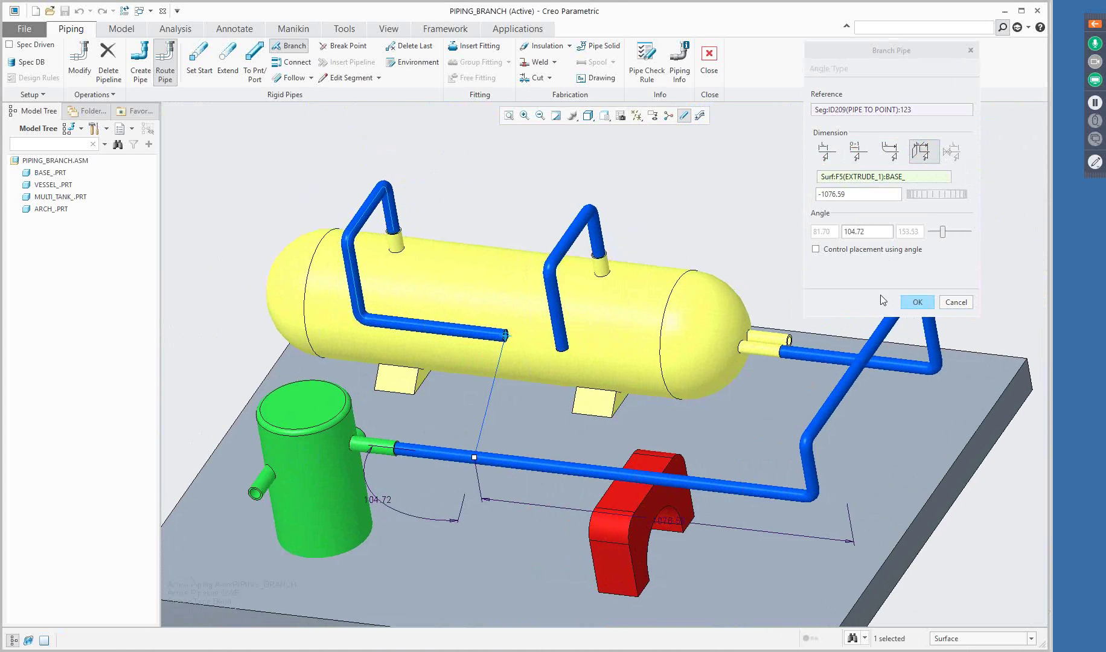
- Accept the branch settings to create the pipe onto the straight segment and inspect the new junction up close
left_click(916, 302)
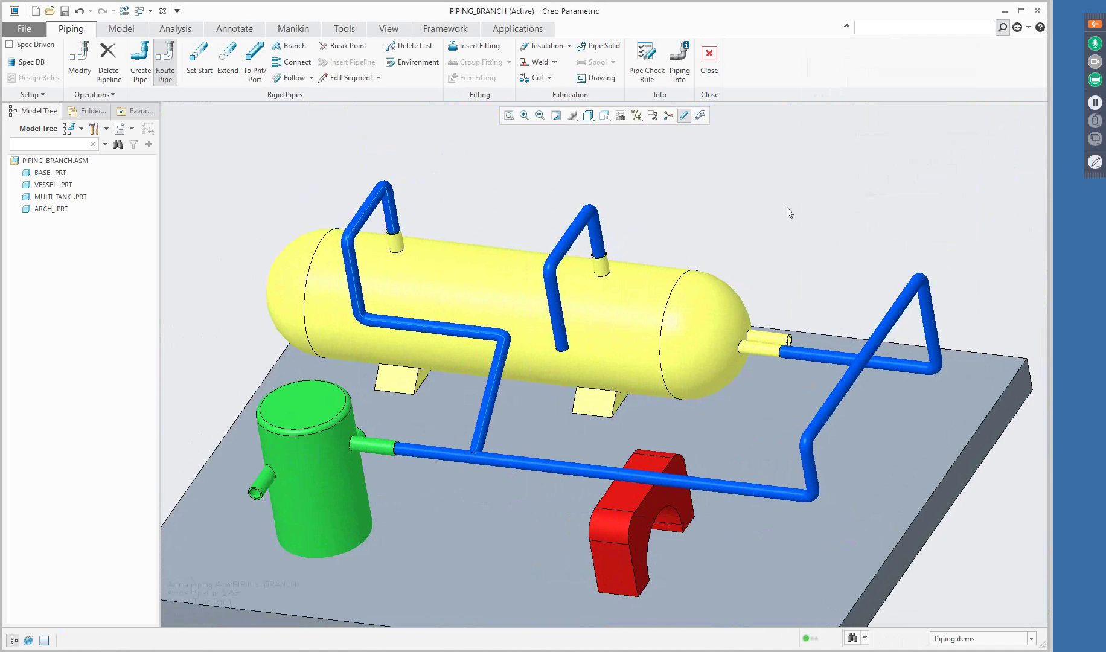
scroll(474, 462, "up", 5)
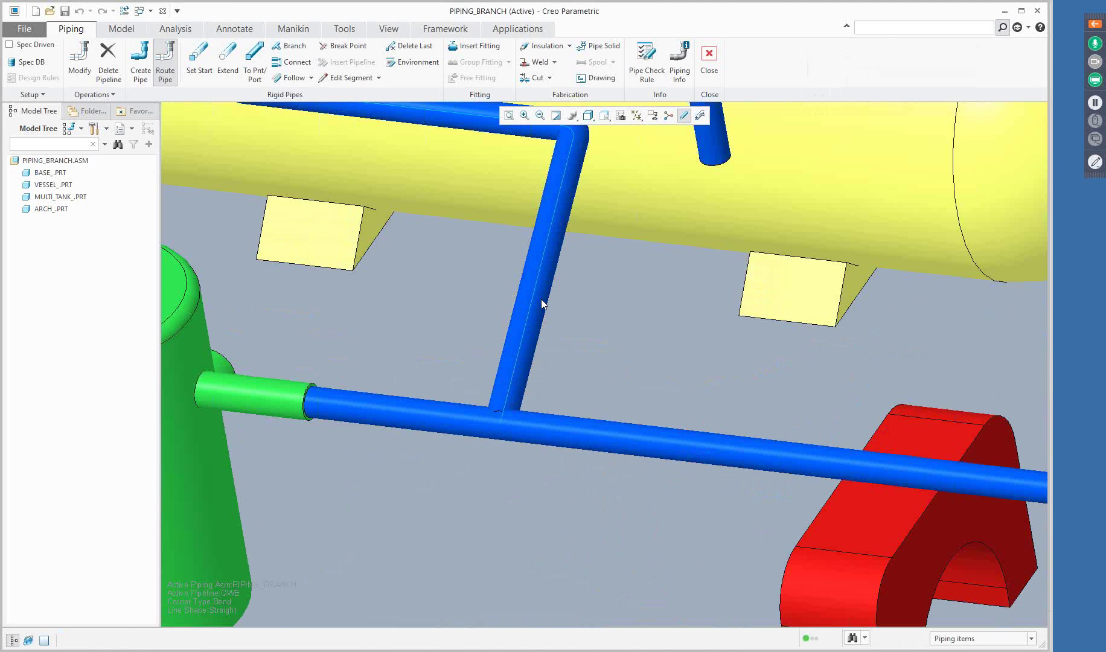
scroll(532, 351, "down", 5)
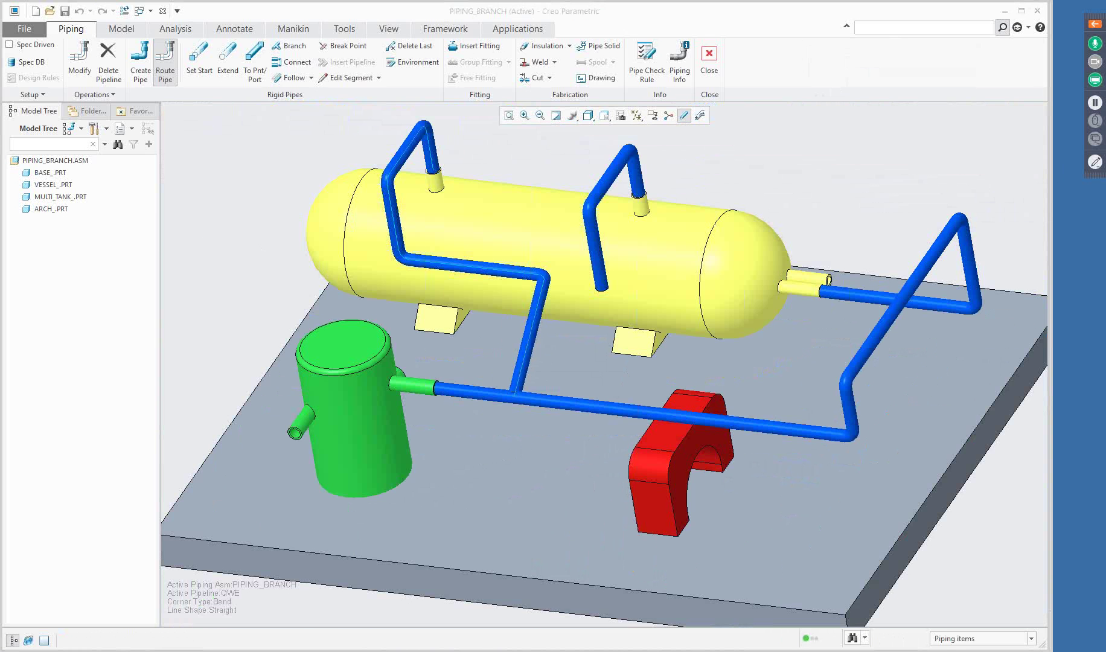
- Switch to PowerPoint, start the slide show at the Contact Information slide and show it full screen instead of presenter view
key("shift+F5")
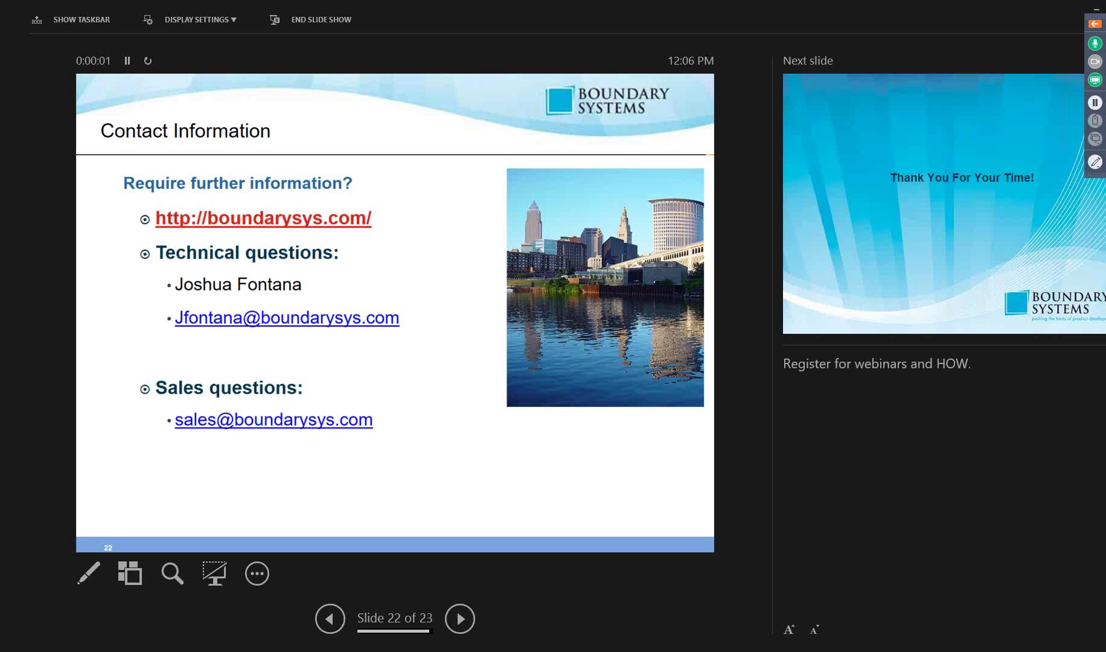
left_click(235, 18)
left_click(222, 41)
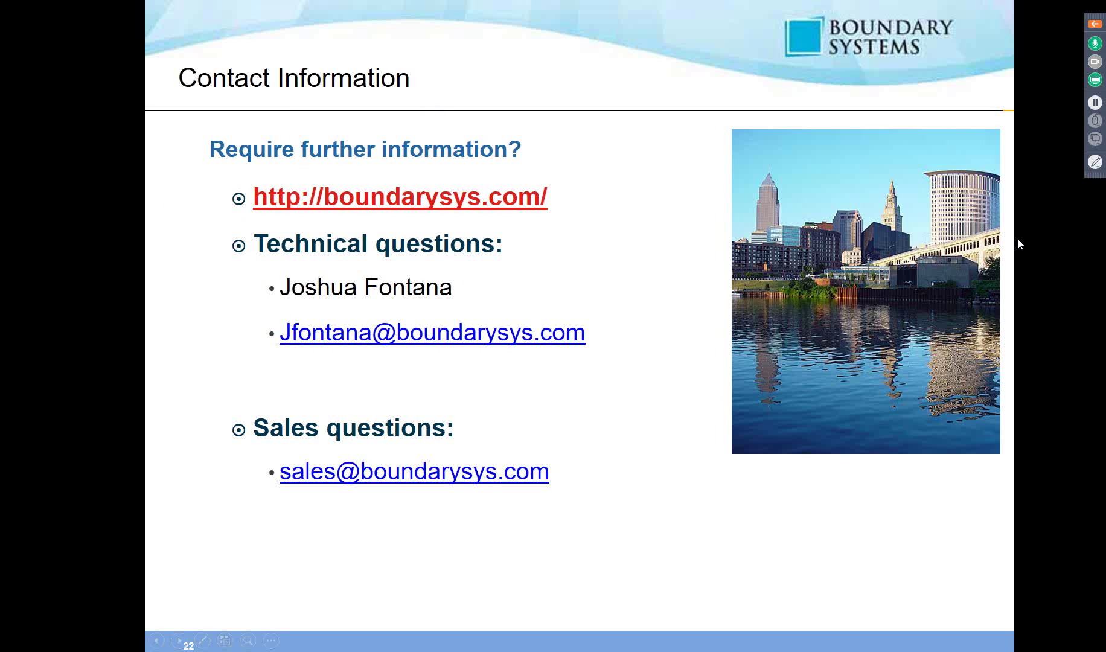
- Switch to the browser, open the Boundary Systems hands-on workshops page and expand the Creo 4.0 and FloEFD workshop details
key("alt+Tab")
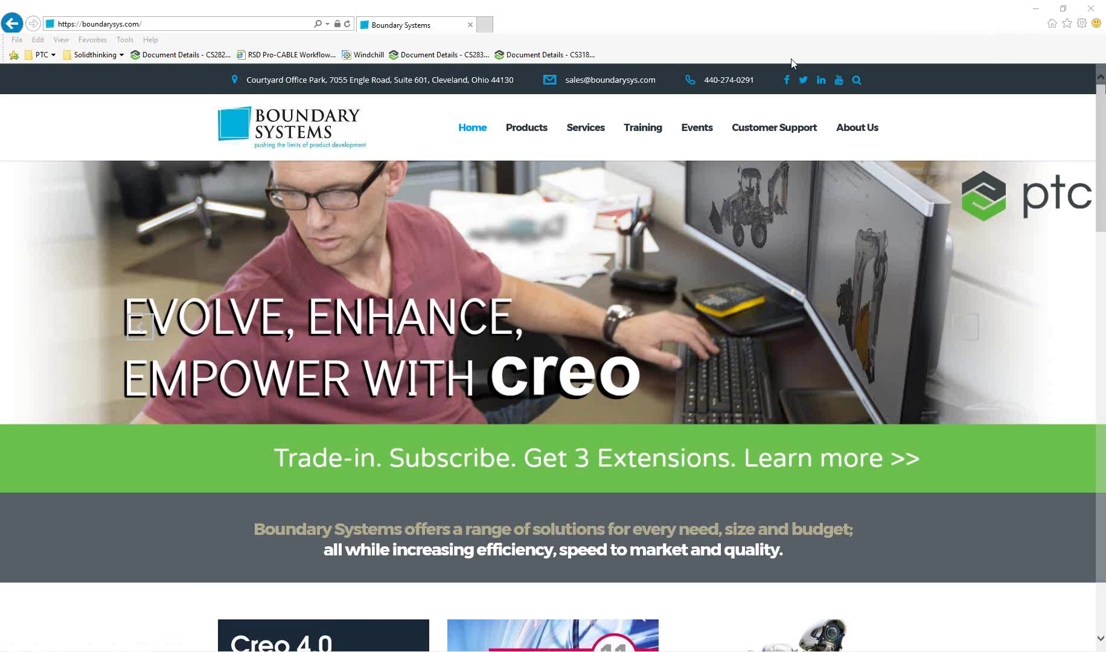
mouse_move(692, 133)
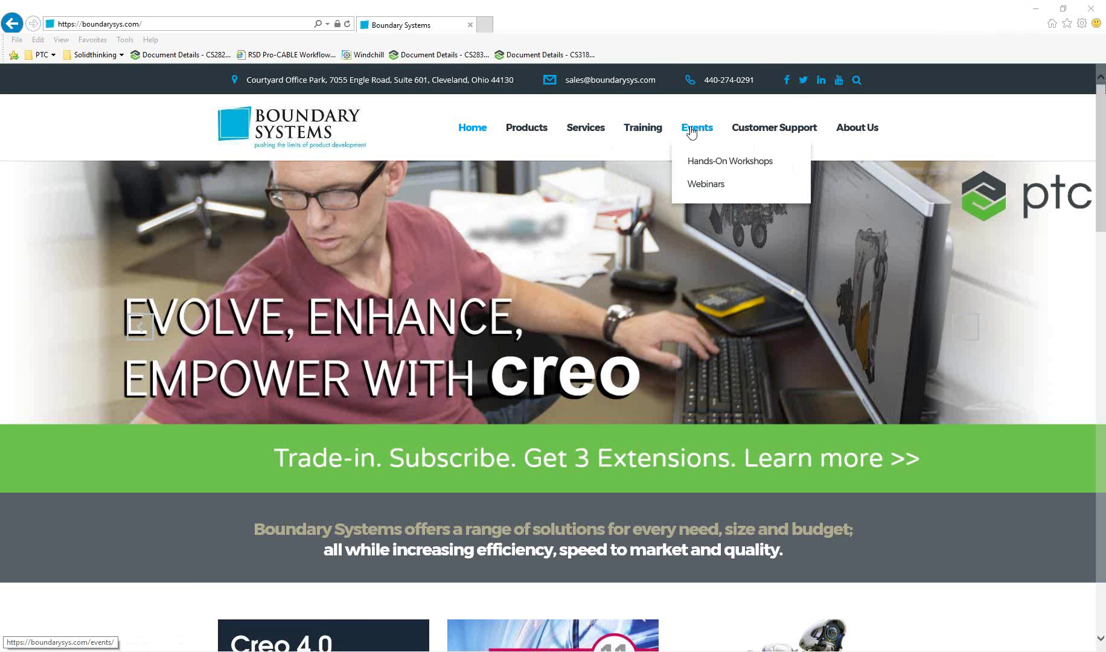
left_click(701, 168)
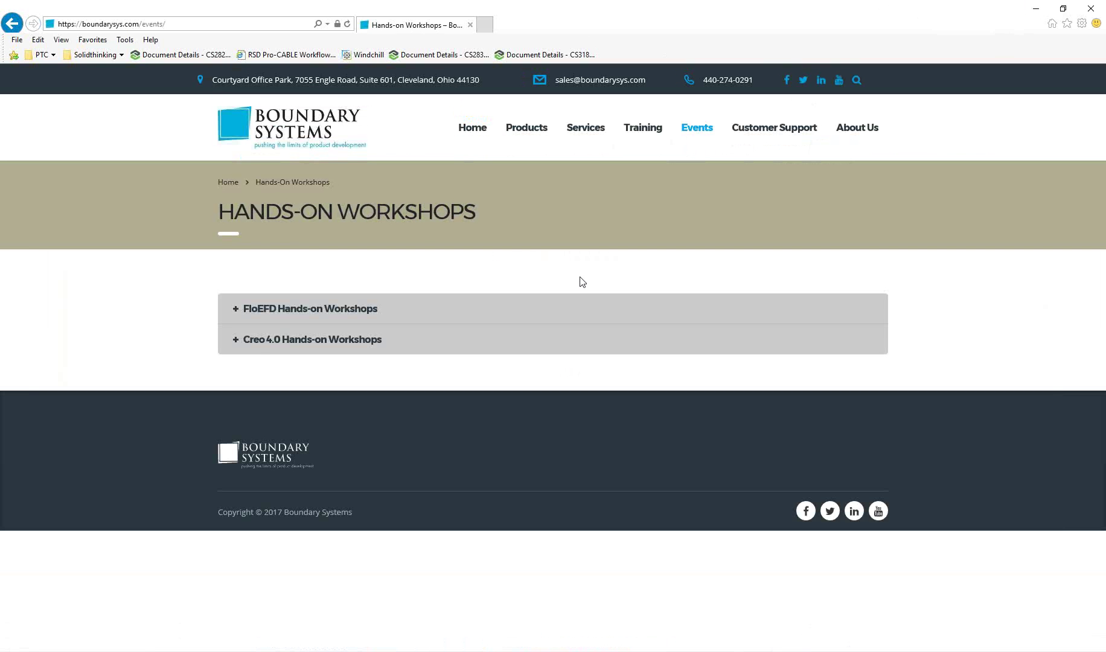
left_click(236, 343)
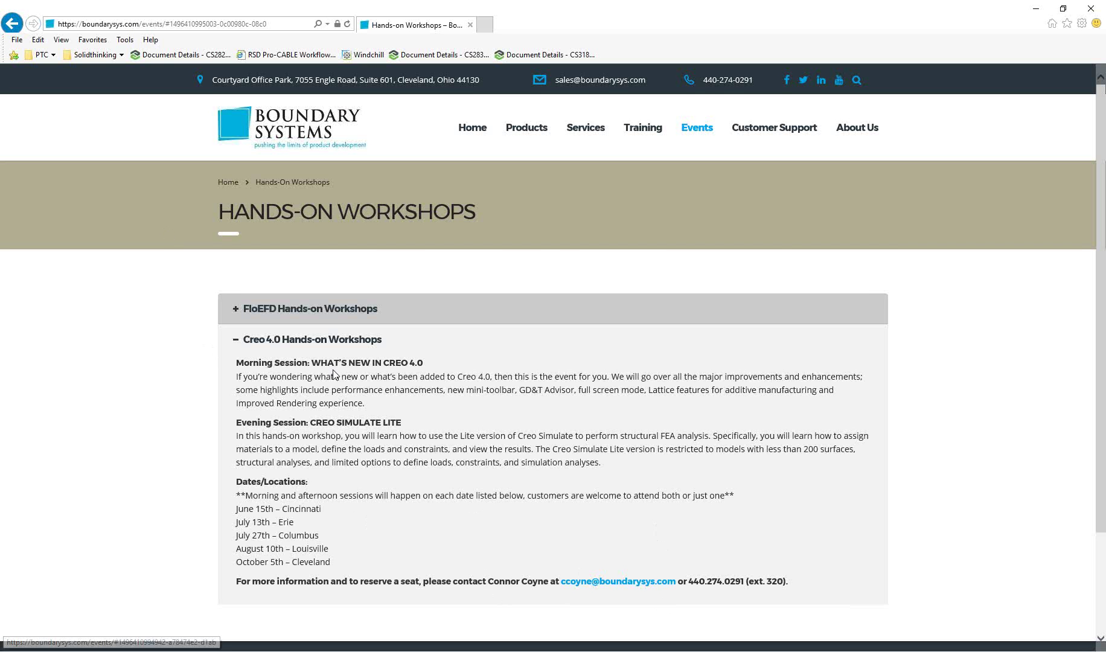
left_click(229, 308)
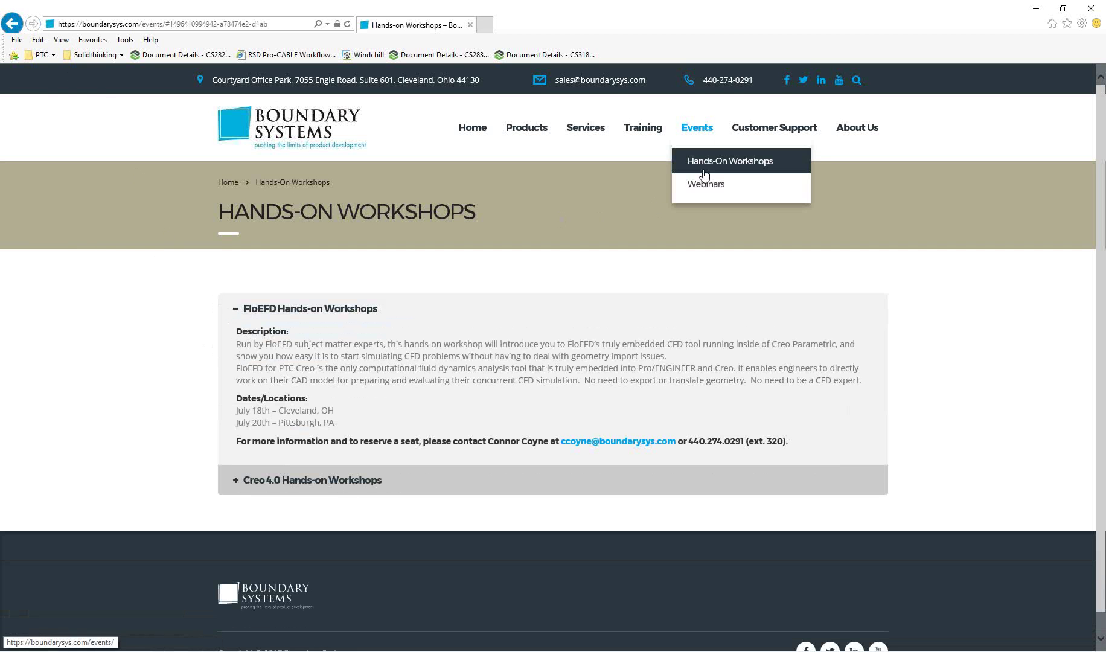
- Open the webinars page and examine the names, descriptions and dates of the scheduled sessions
left_click(705, 187)
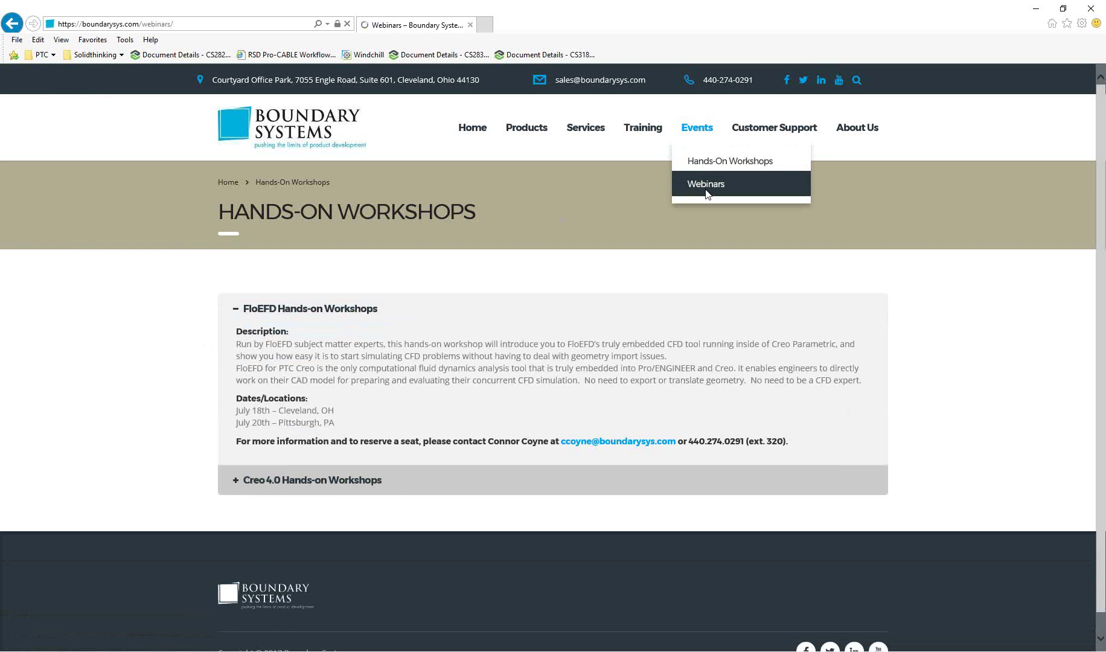
scroll(711, 383, "down", 5)
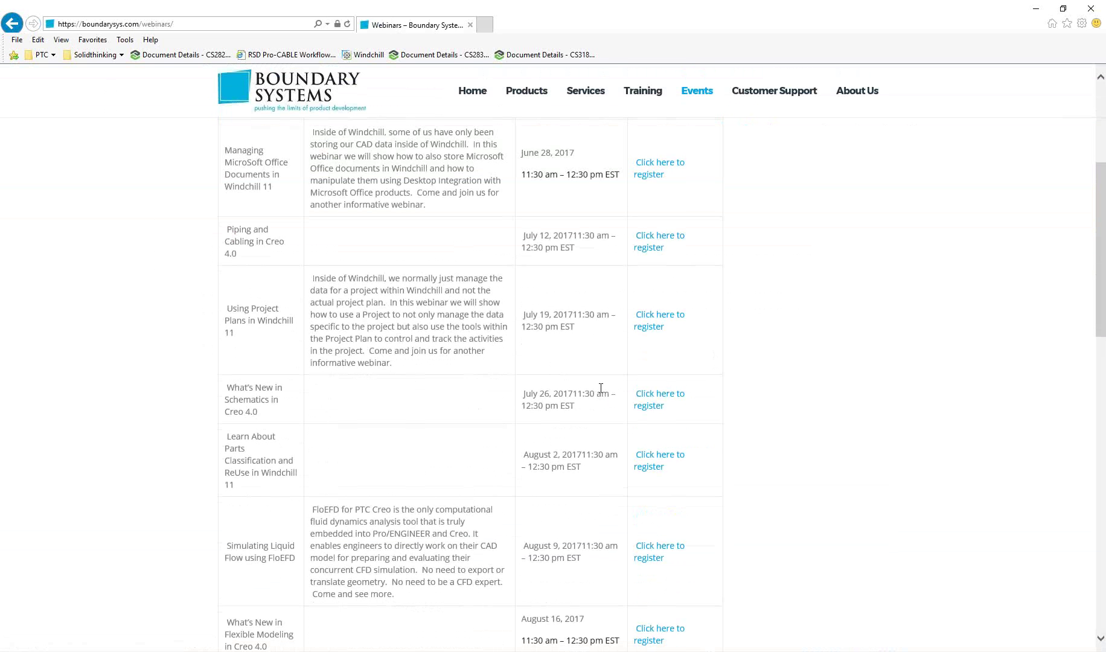
scroll(709, 432, "down", 4)
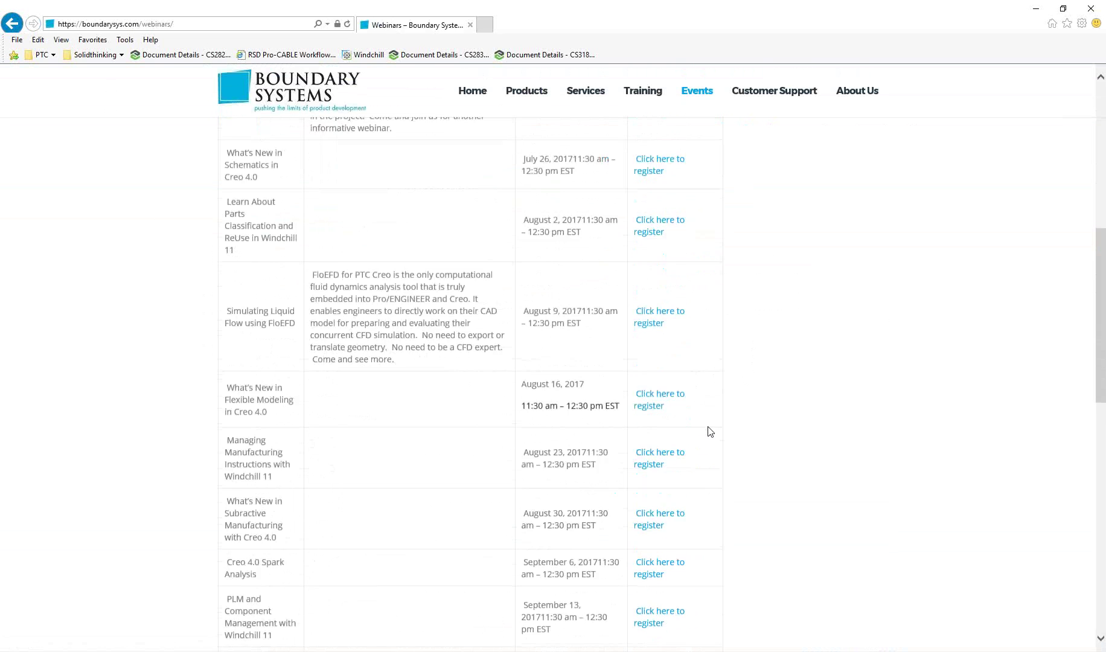
scroll(710, 431, "down", 2)
scroll(709, 429, "up", 6)
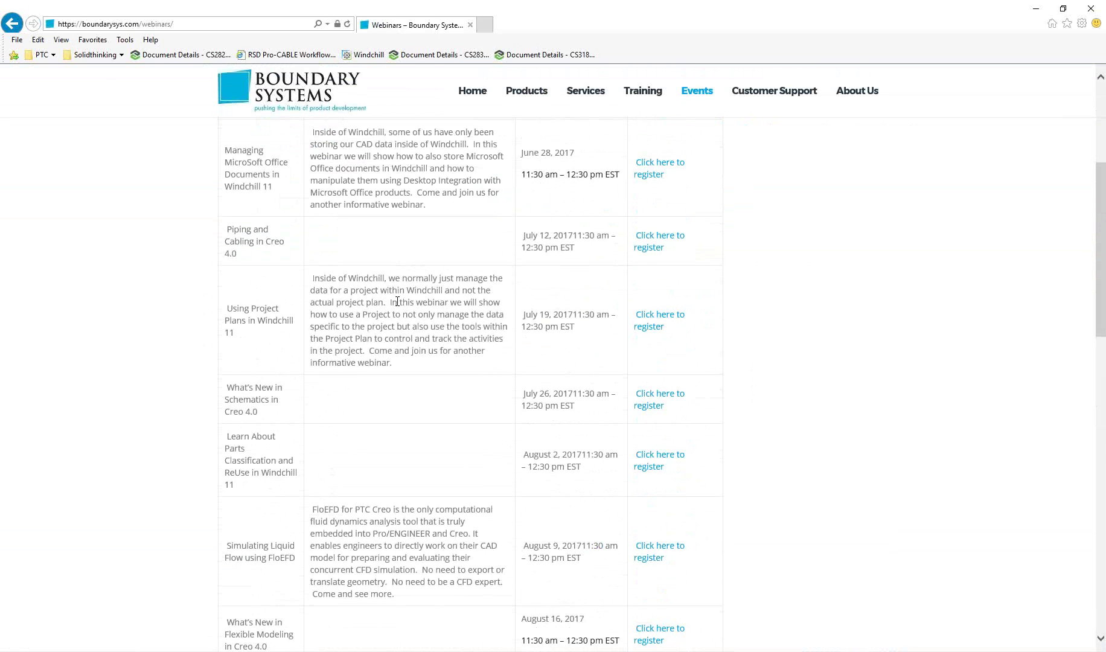
scroll(234, 315, "down", 1)
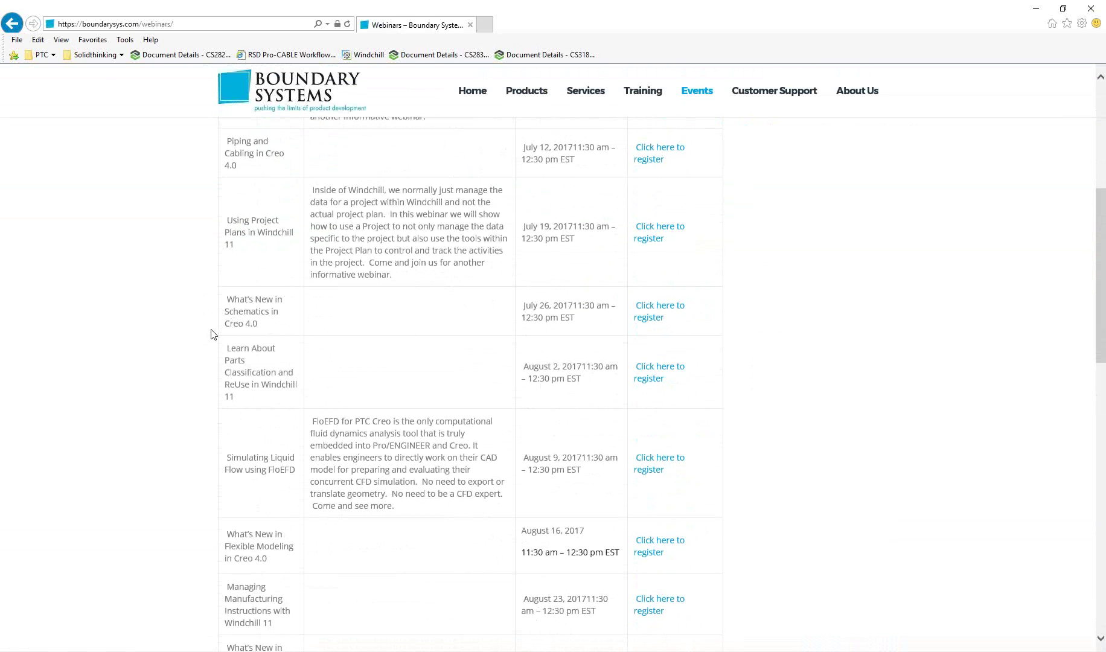
scroll(209, 375, "down", 1)
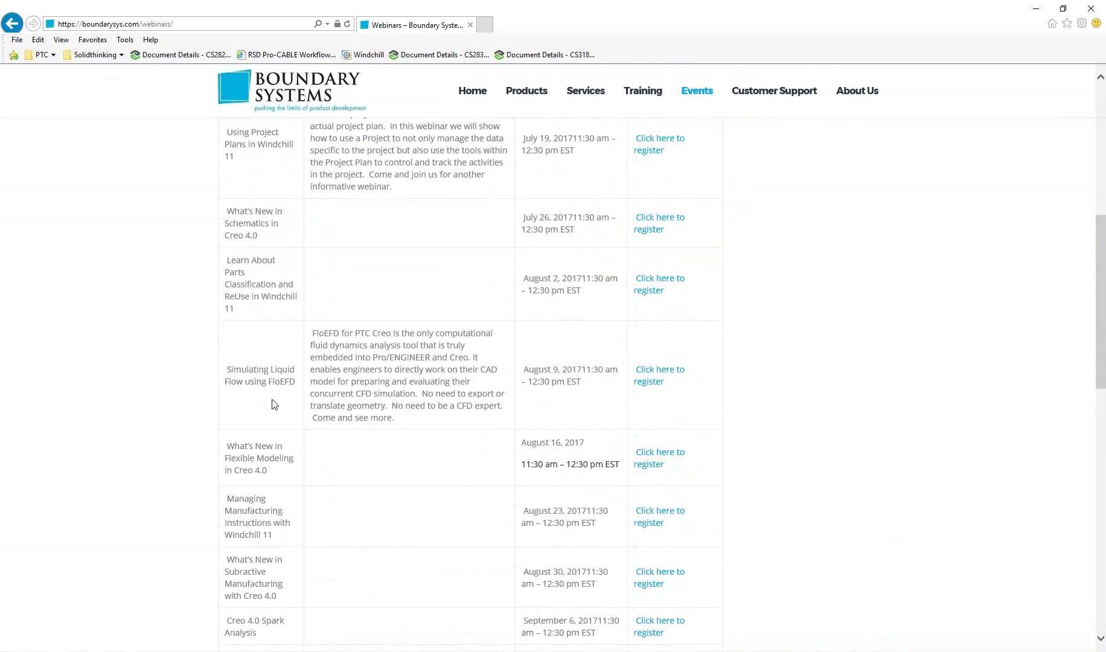
left_click_drag(273, 380, 289, 416)
scroll(286, 432, "down", 1)
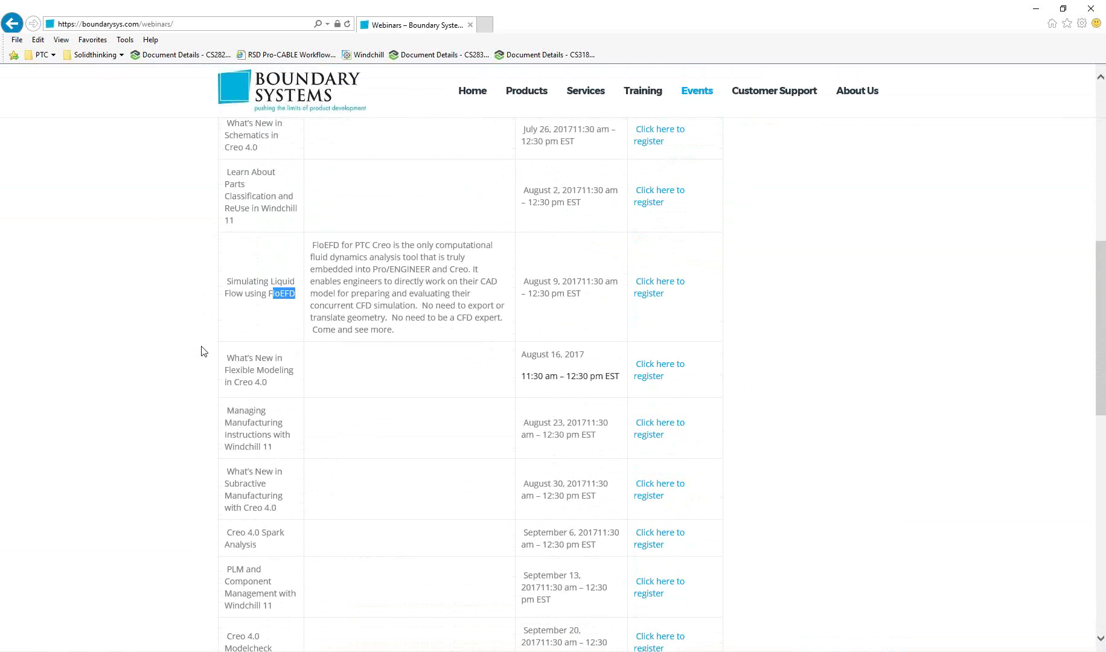
scroll(204, 351, "up", 7)
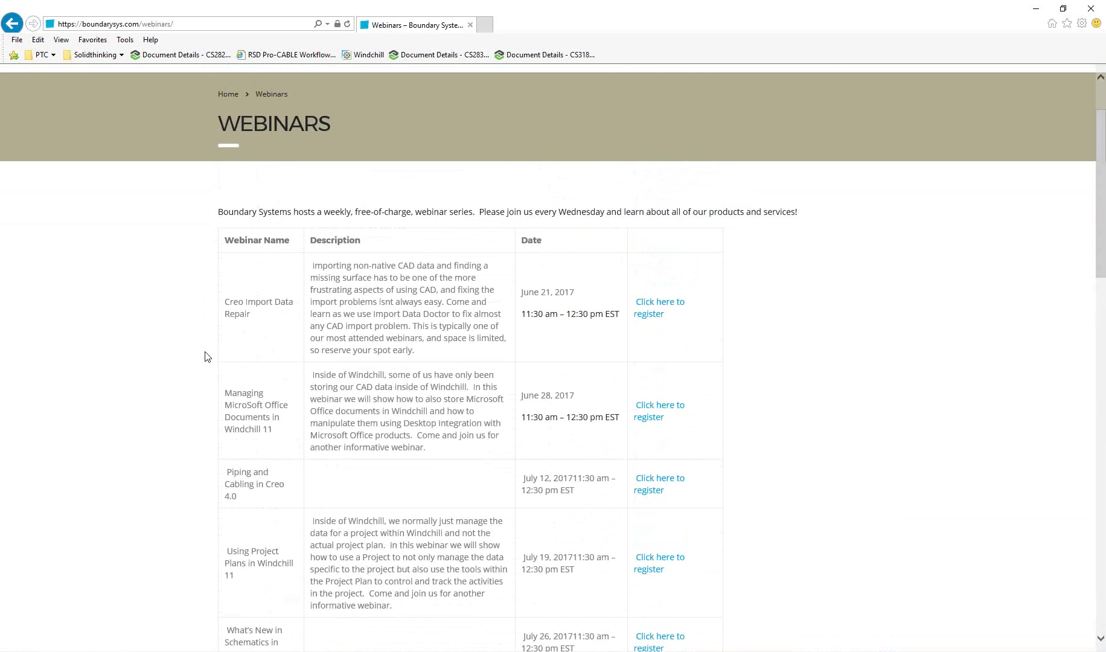
- Open the training schedule and review the Cleveland classes, highlighting the Cabling using Creo Parametric course
left_click(15, 29)
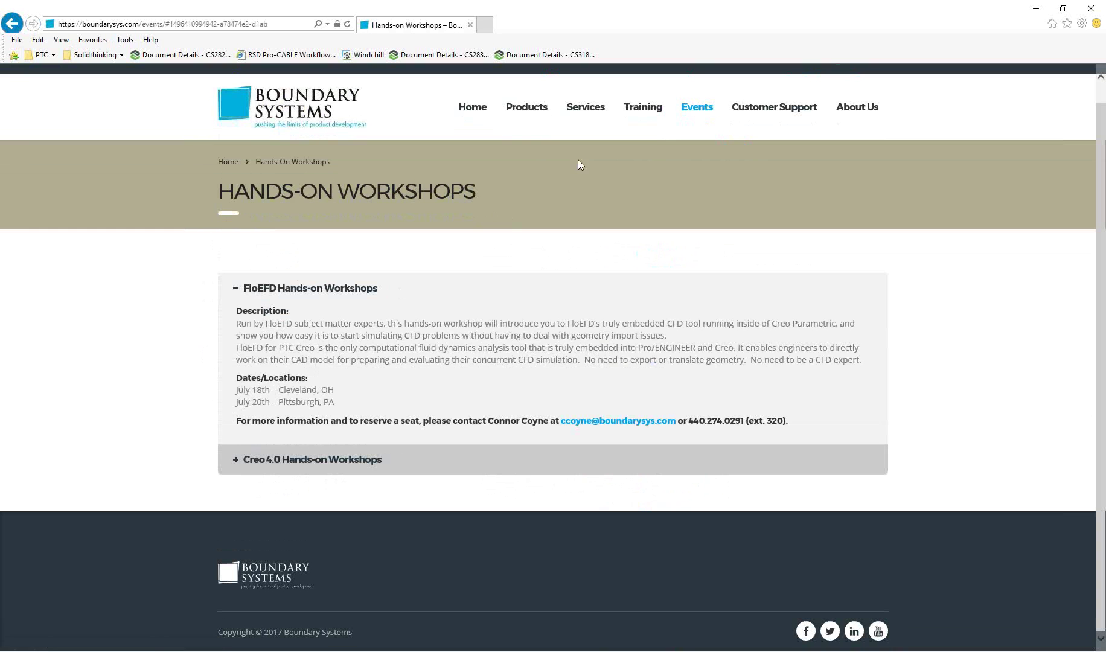
mouse_move(647, 111)
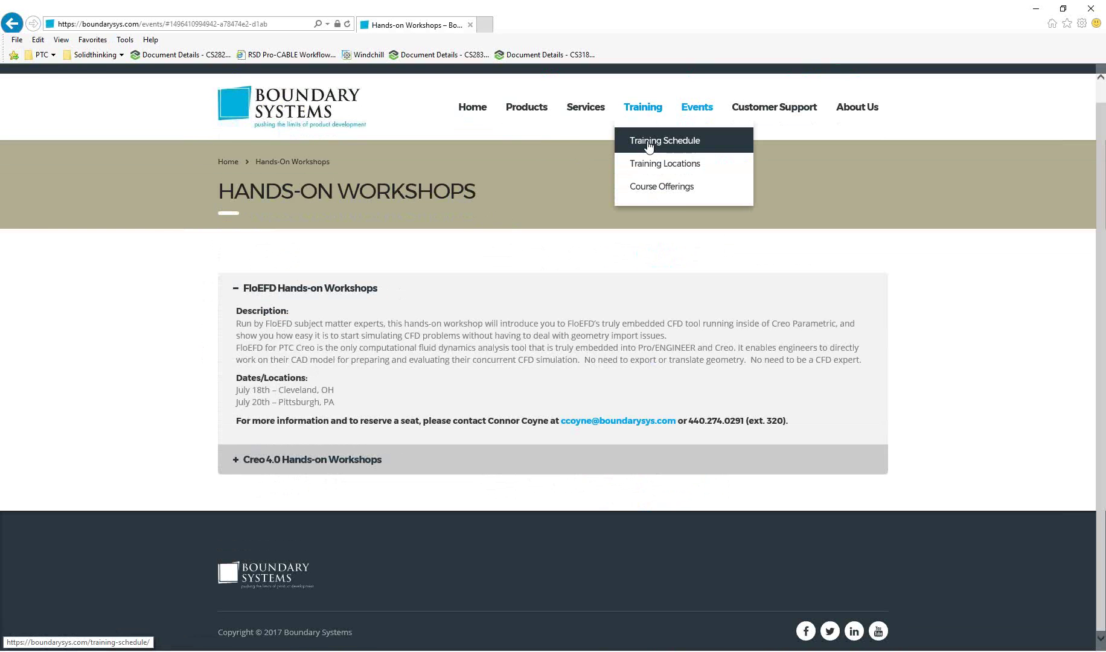
left_click(648, 143)
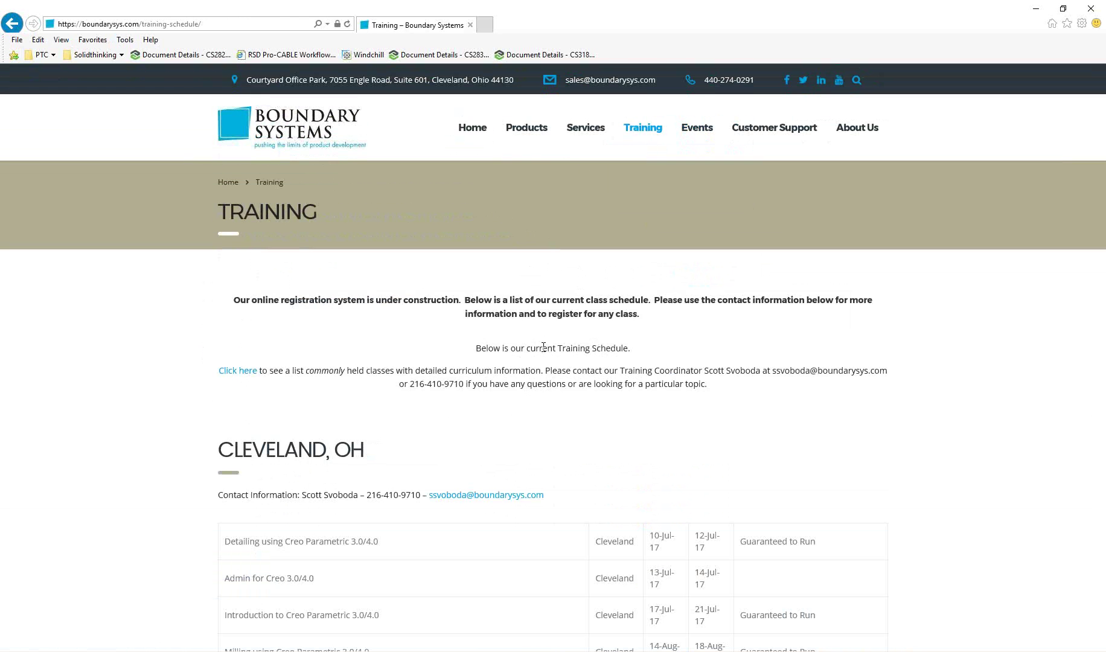
scroll(543, 350, "down", 5)
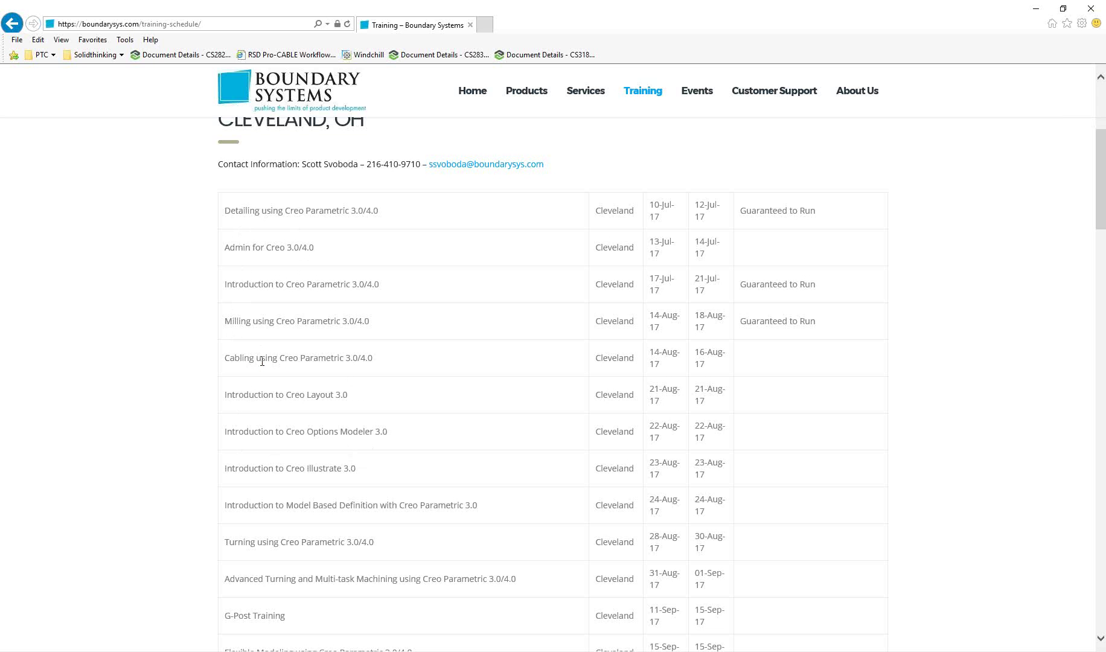
left_click_drag(224, 358, 345, 358)
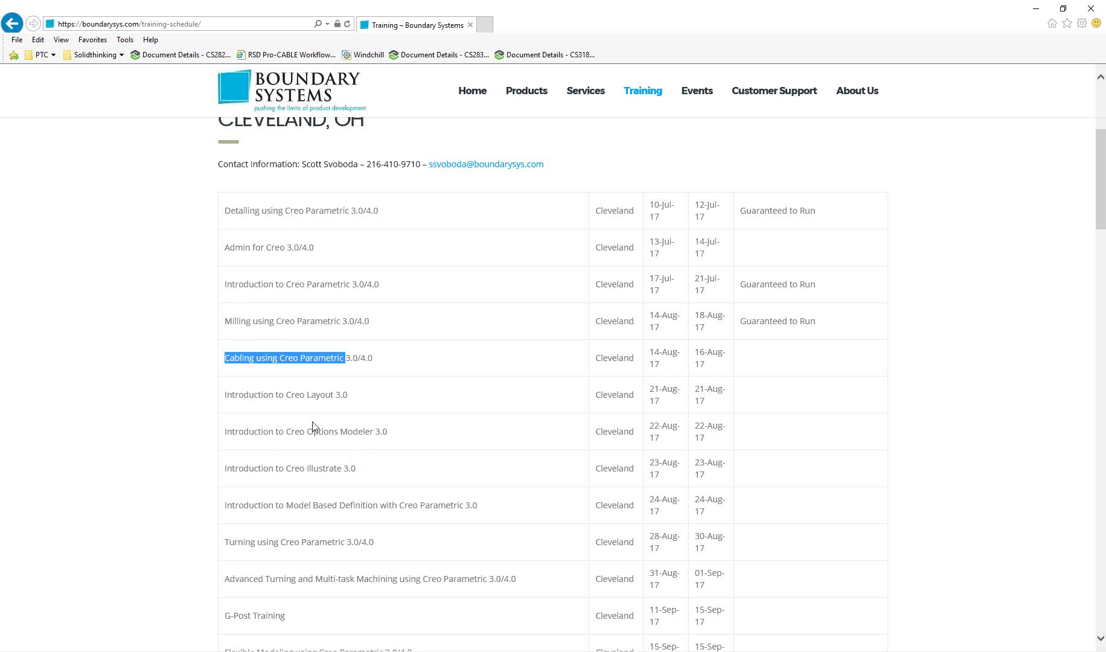
scroll(256, 378, "down", 1)
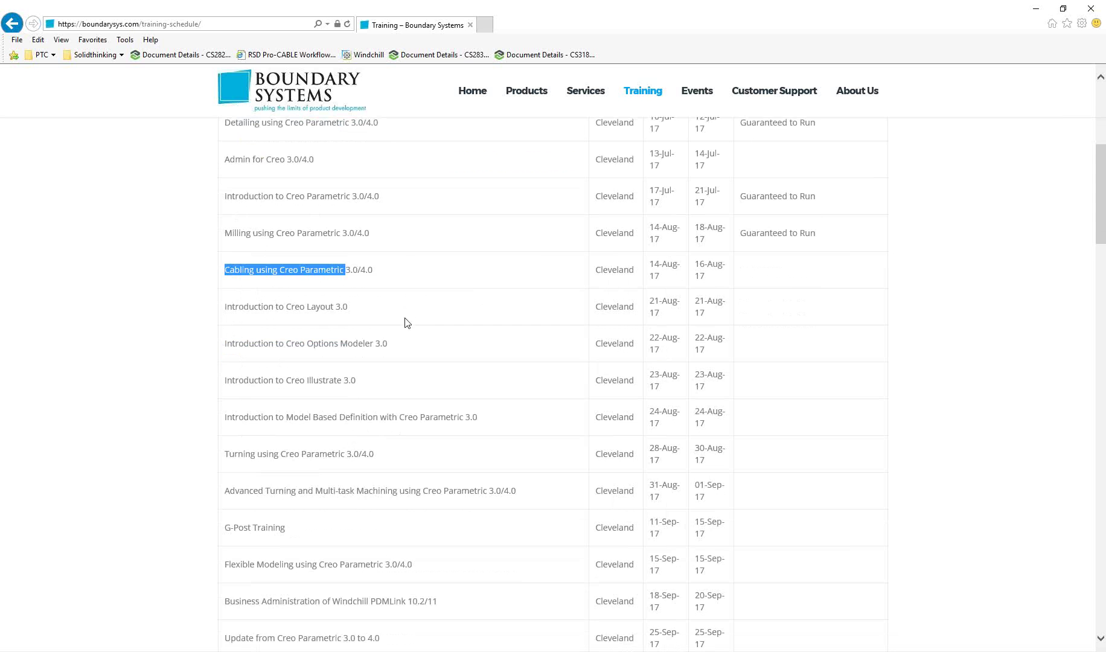
scroll(408, 329, "up", 3)
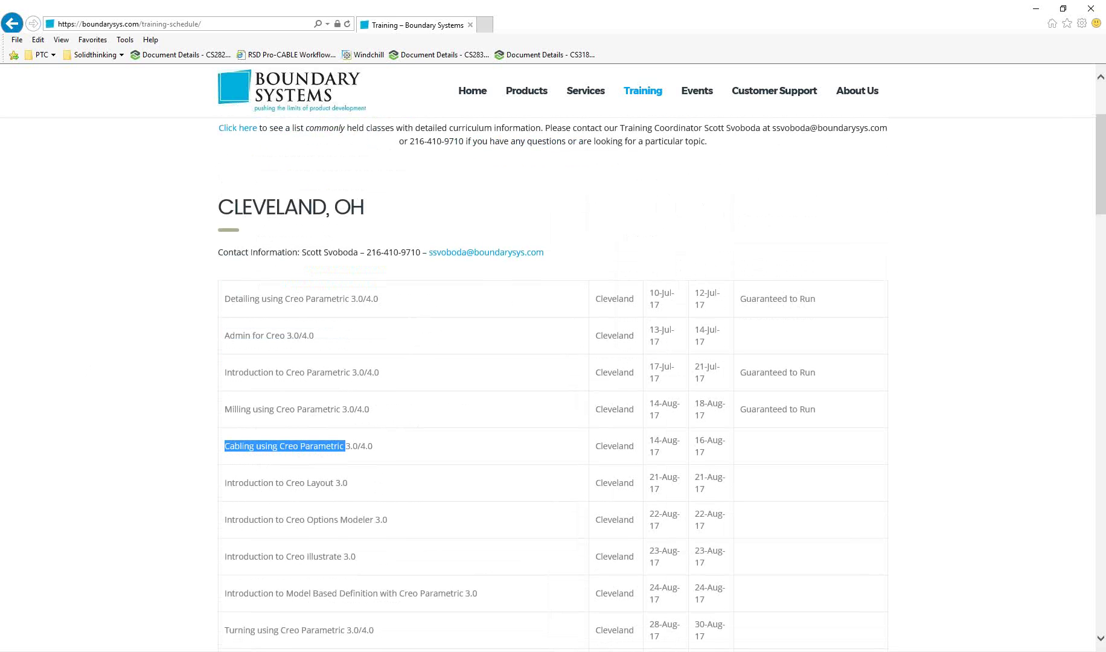
key("alt+Tab")
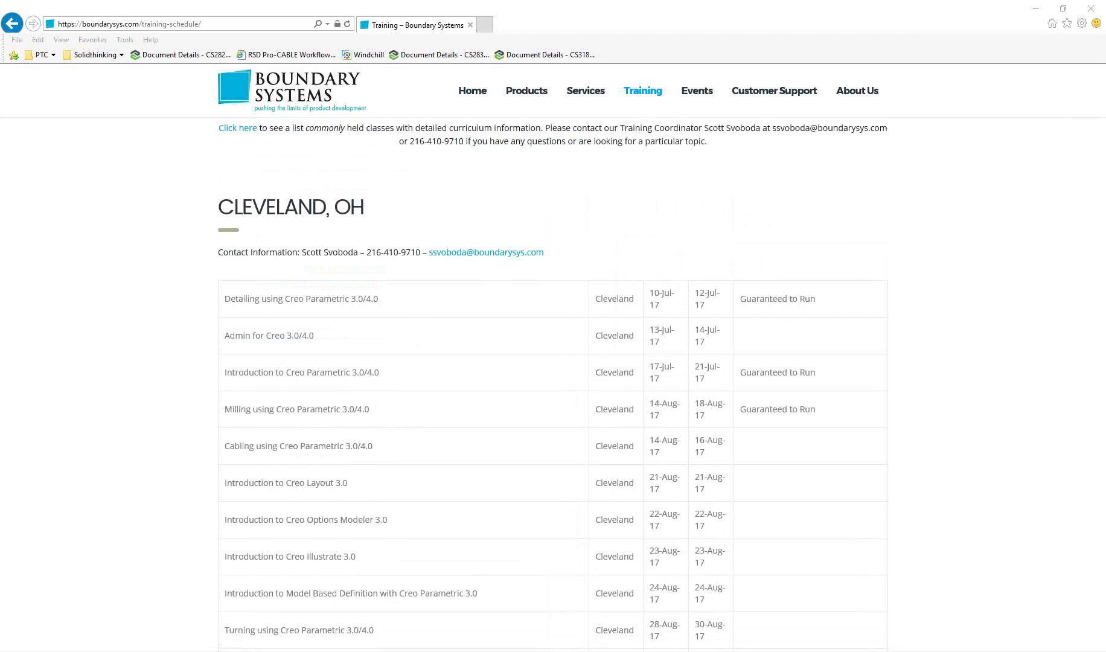